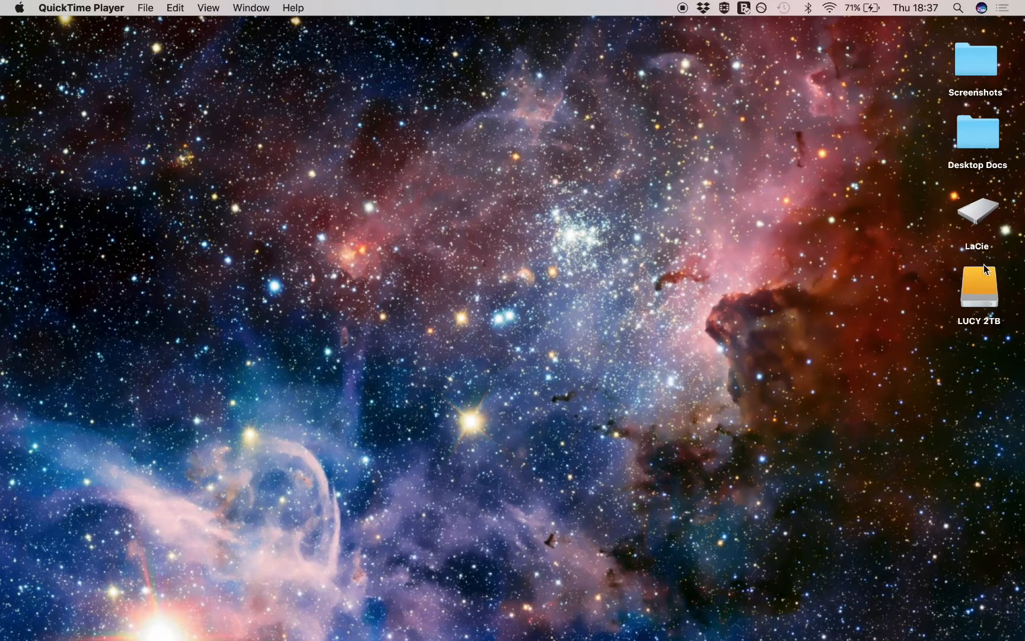
Look through the 2017 Projects and MD6031 folders on the LUCY 2TB drive.
double_click(988, 288)
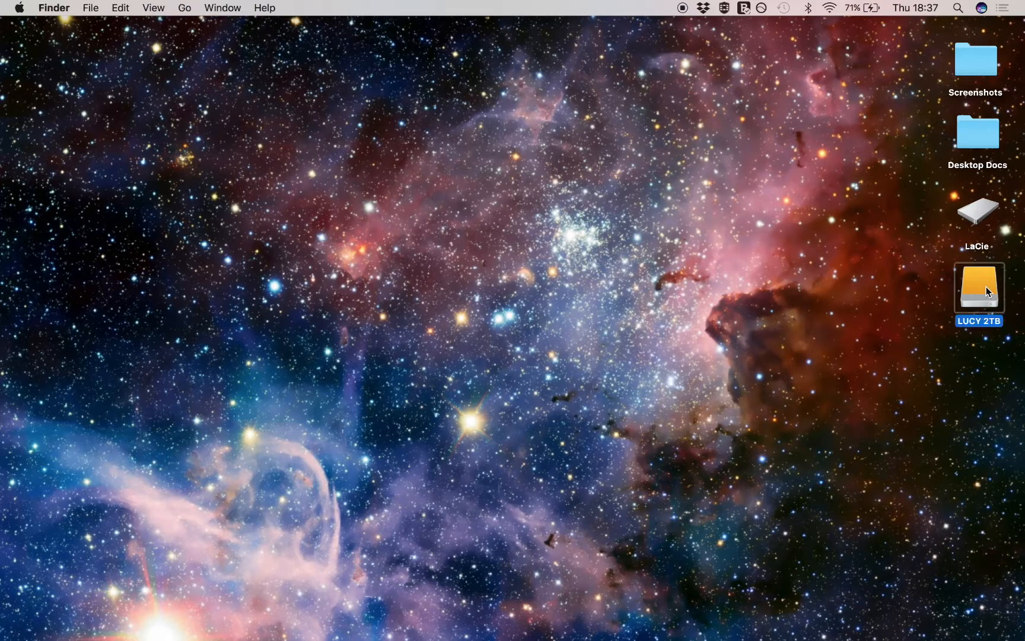
double_click(264, 110)
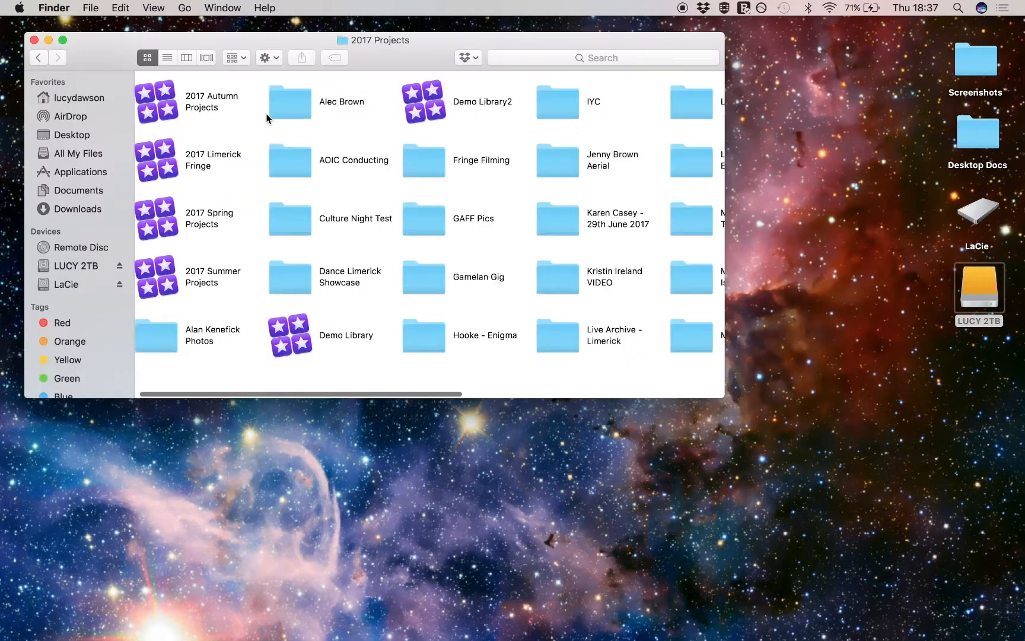
click(43, 60)
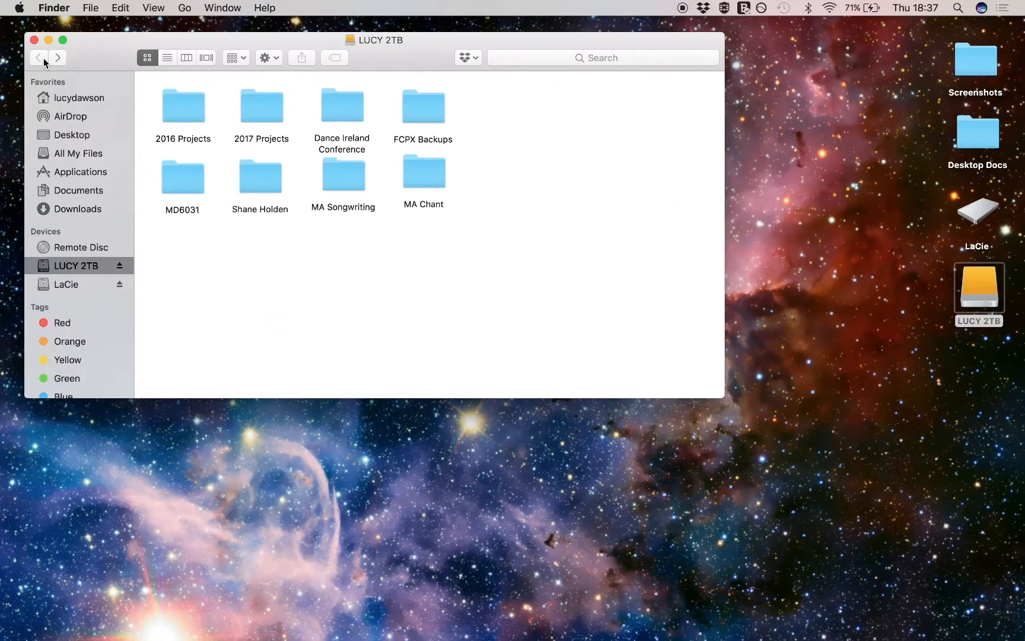
double_click(185, 180)
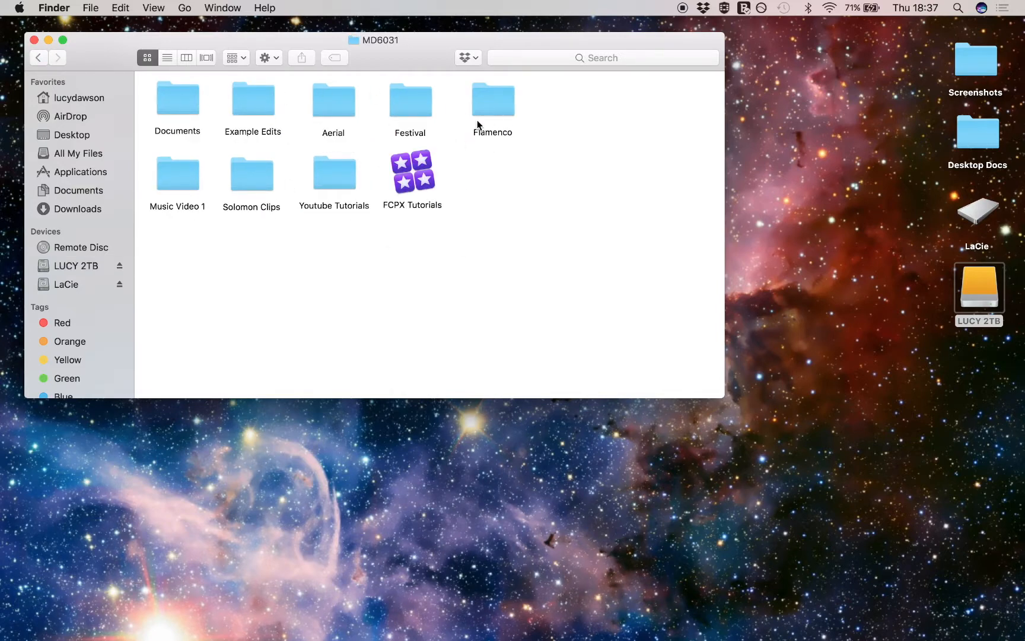
Compare the LaCie drive and its MD6031 folder with the LUCY 2TB drive, and close the LaCie window.
double_click(975, 214)
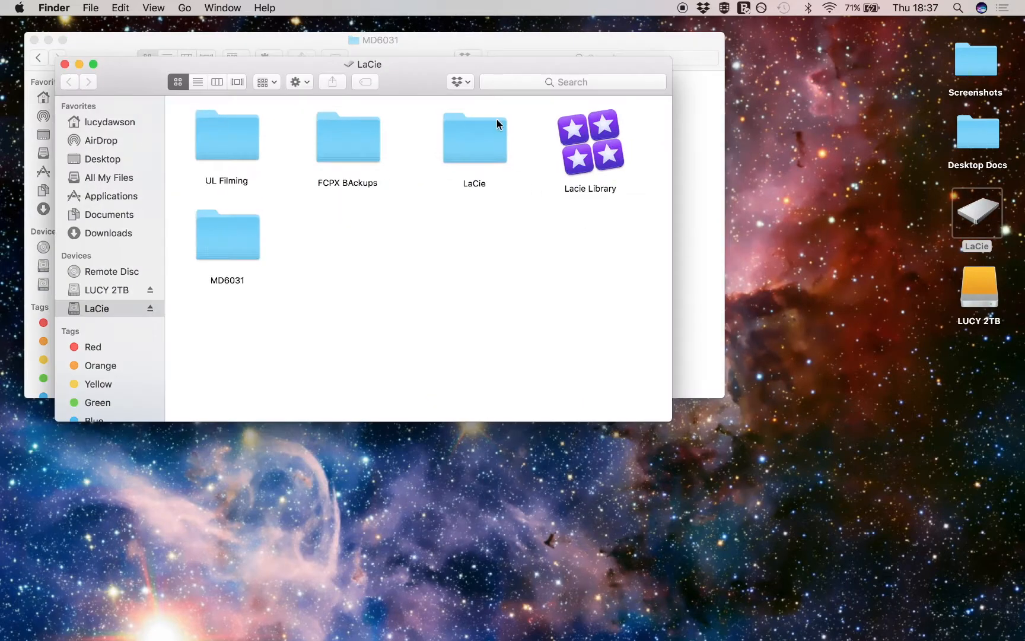
drag(415, 85, 746, 212)
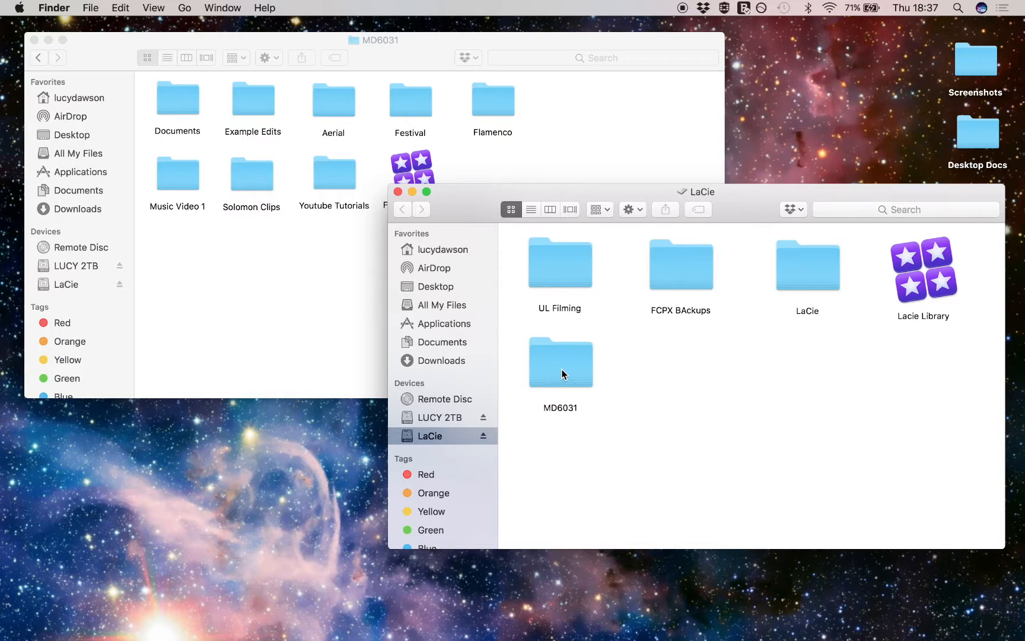
click(275, 289)
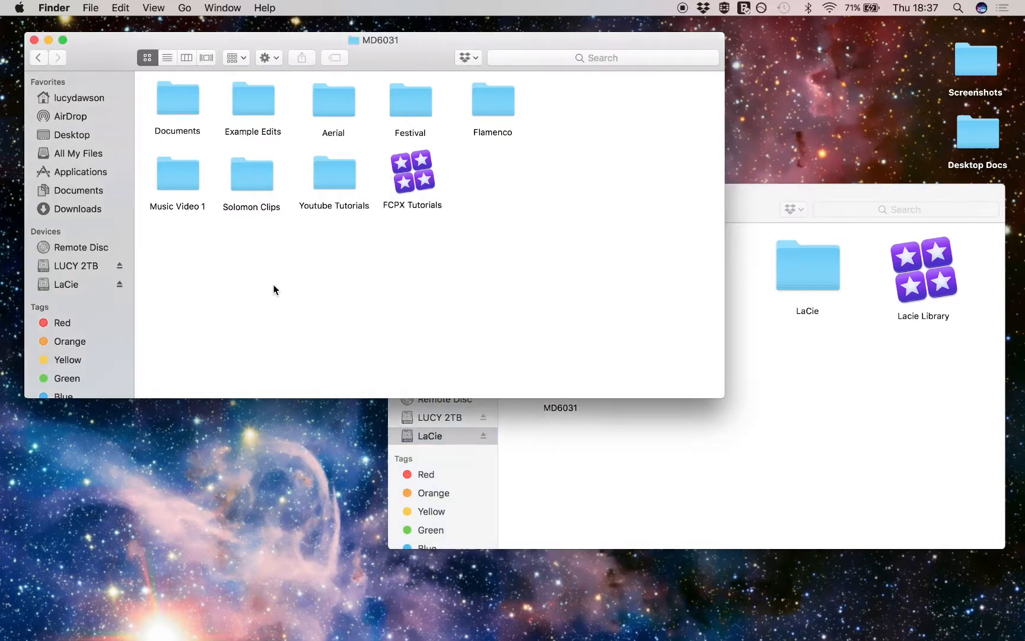
click(34, 56)
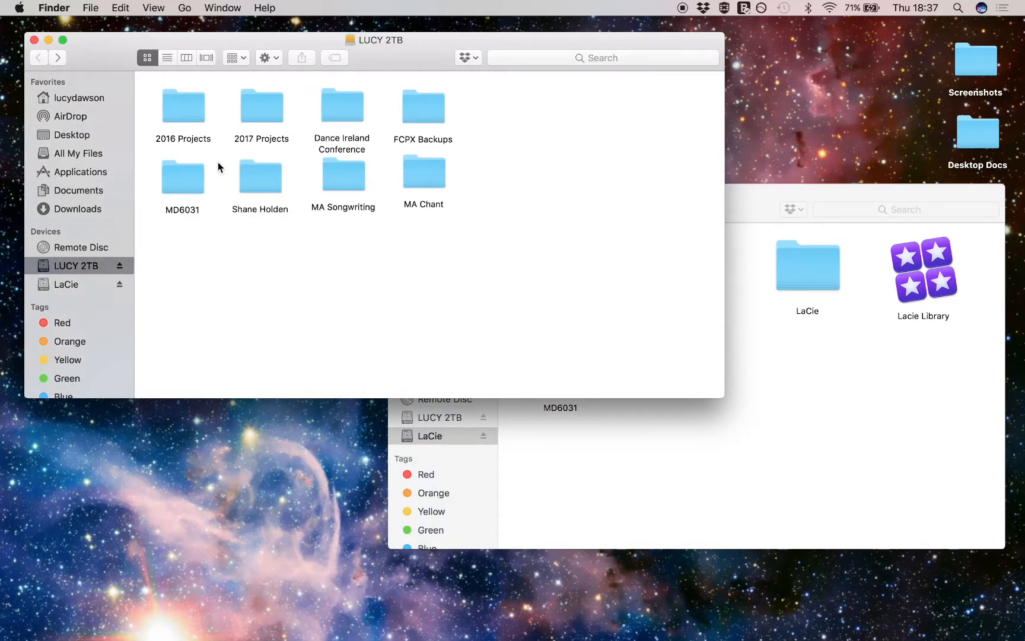
click(618, 471)
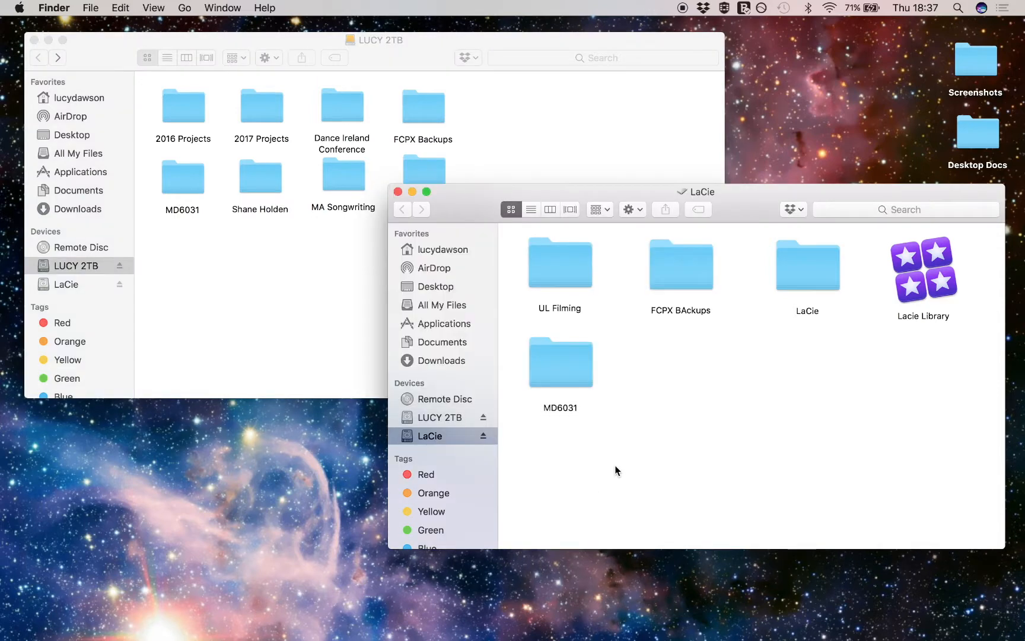
double_click(551, 353)
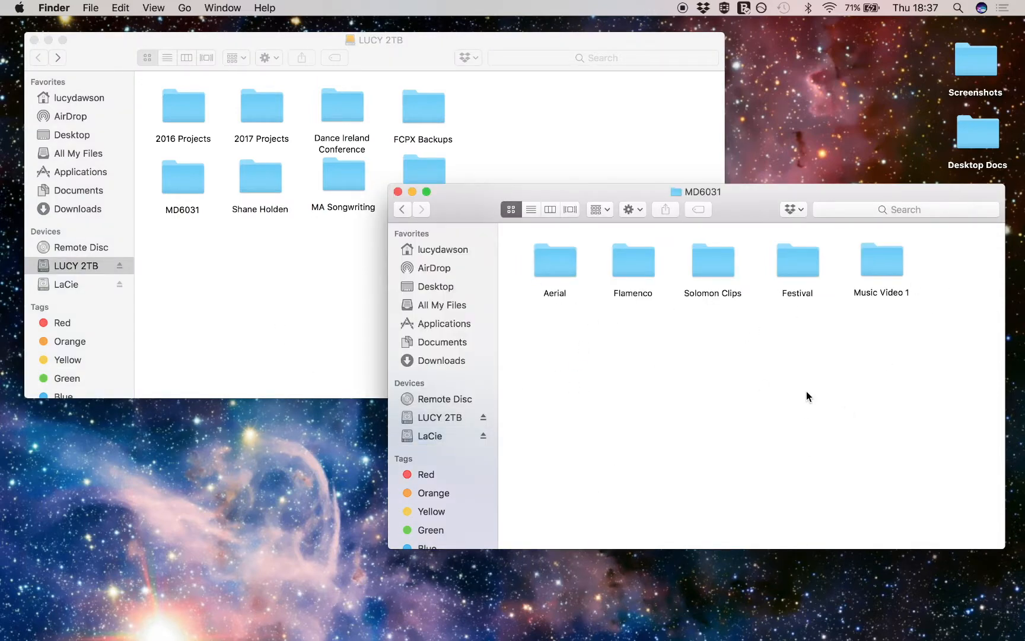
click(397, 191)
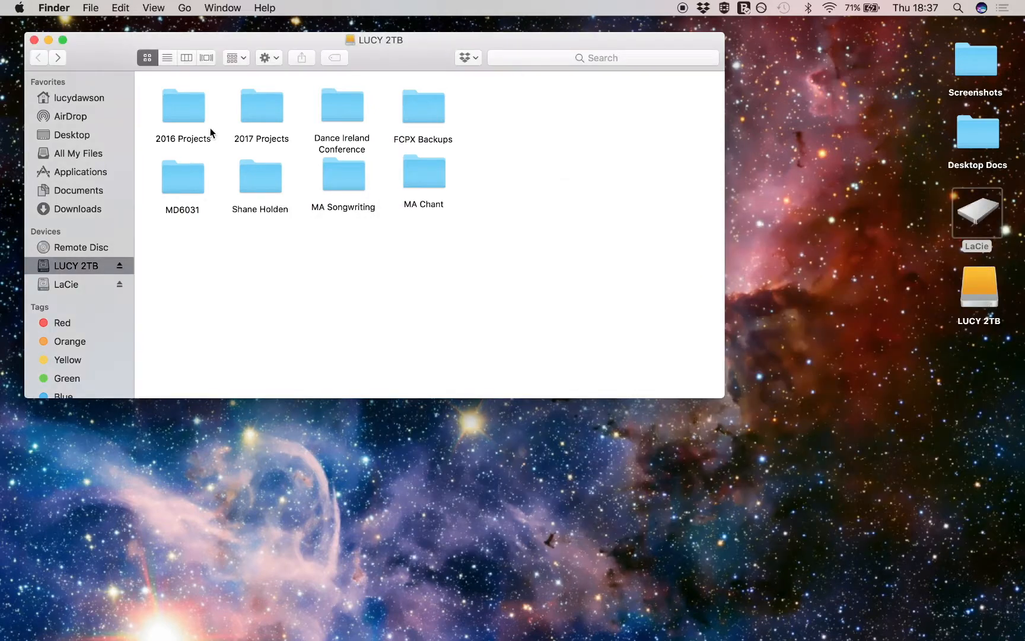
Open Demo Library from LUCY 2TB's 2017 Projects folder in Final Cut Pro and display it full screen.
double_click(259, 119)
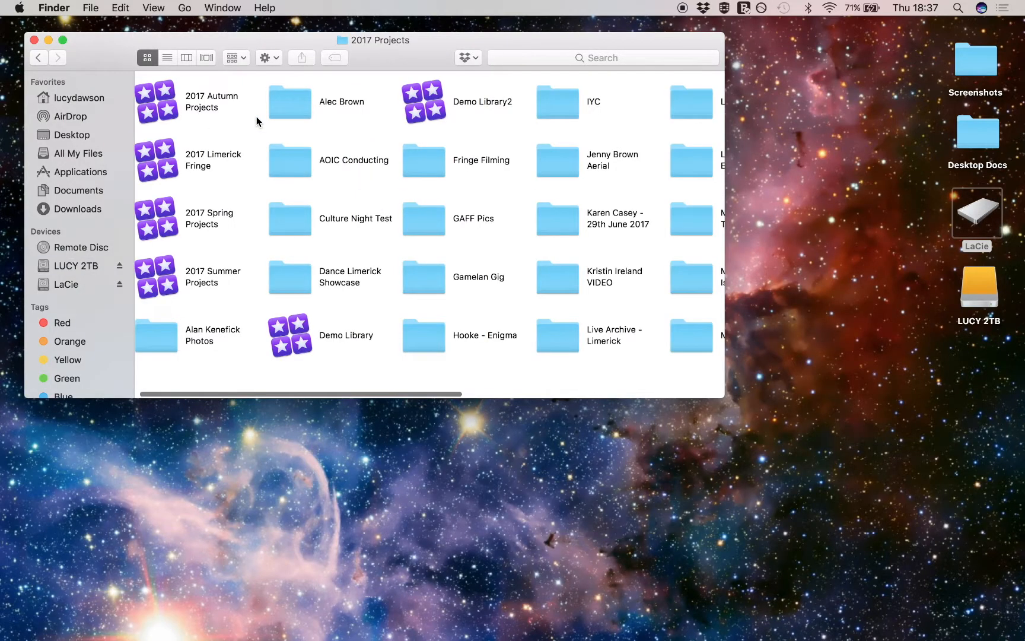
double_click(290, 335)
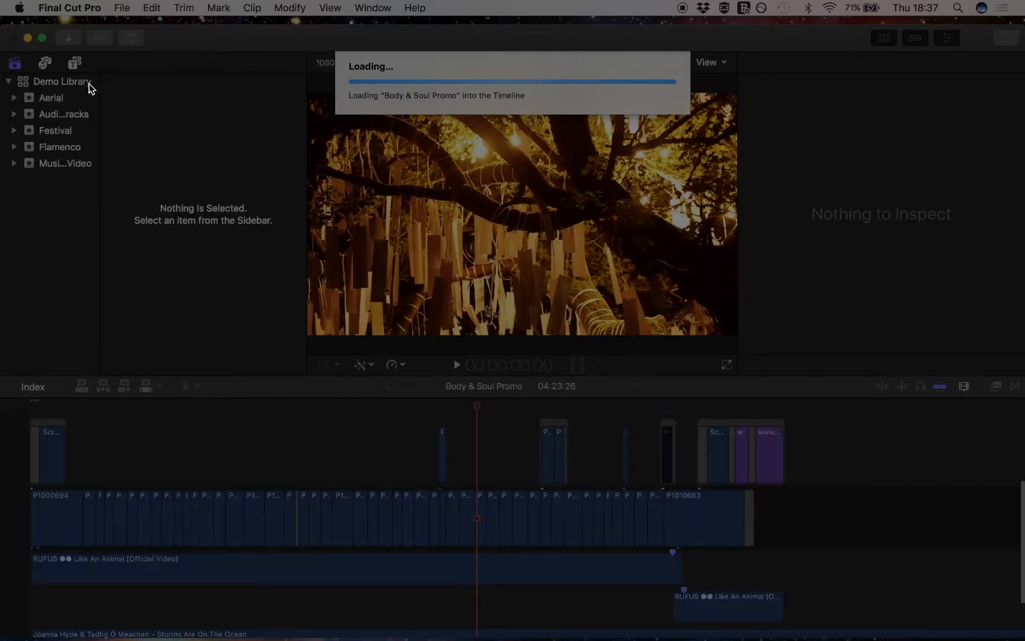
click(82, 86)
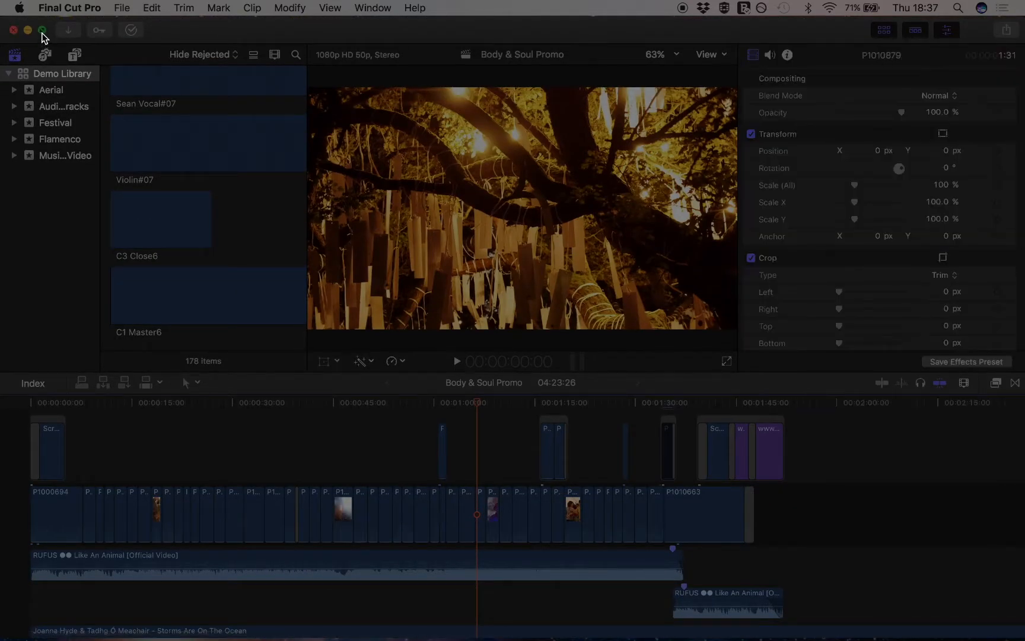
click(42, 31)
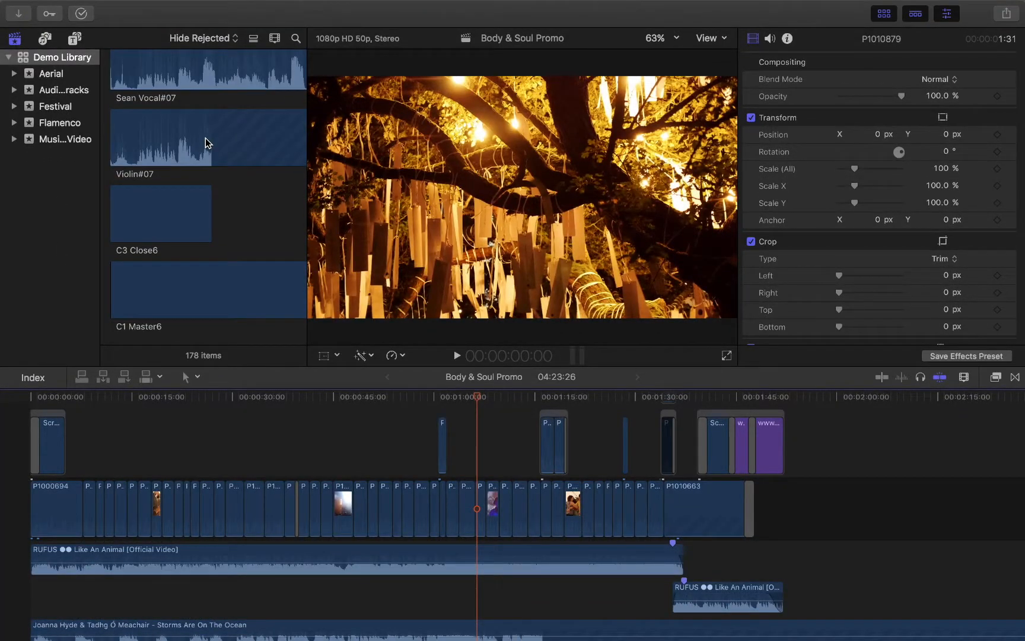
Select the Body & Soul Promo project in Demo Library's Festival event.
scroll(208, 143, up, 5)
scroll(207, 143, up, 15)
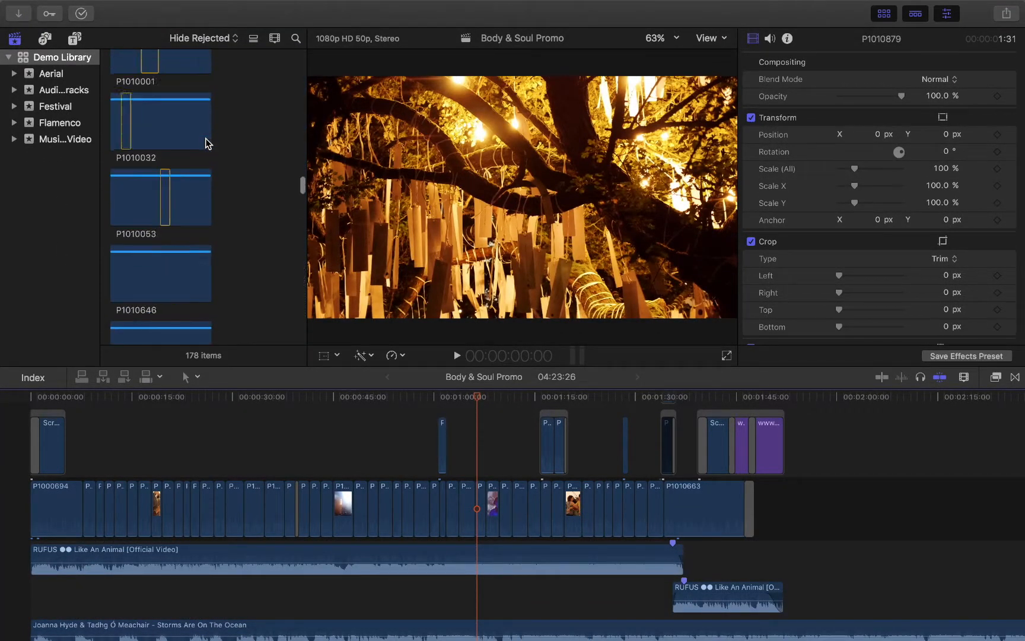
scroll(208, 143, up, 5)
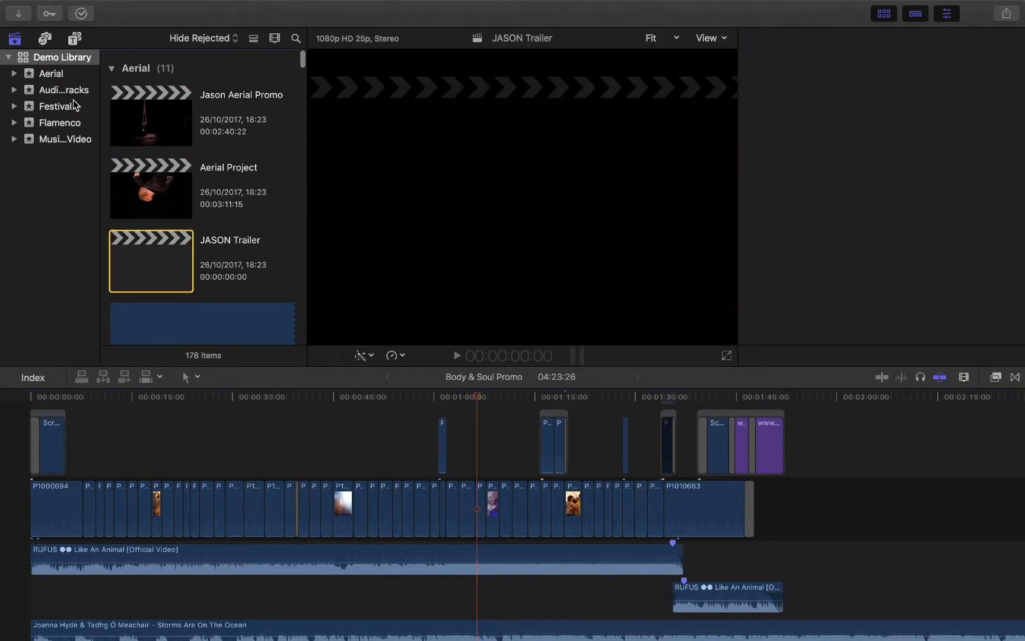
click(47, 110)
click(189, 108)
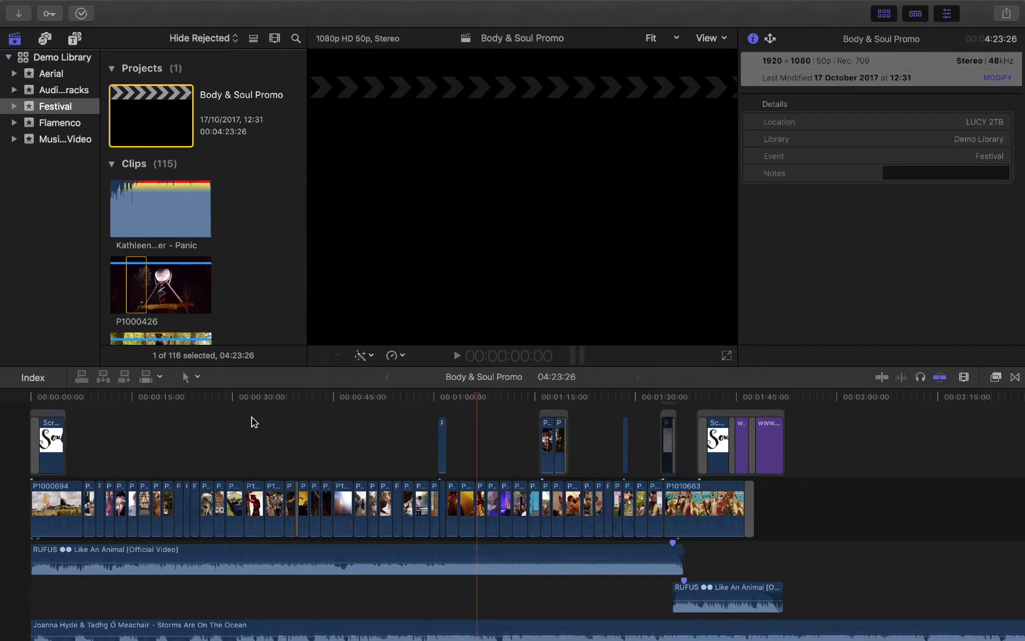
Preview the Body & Soul Promo timeline at several points and examine its video and audio tracks.
click(244, 397)
click(256, 397)
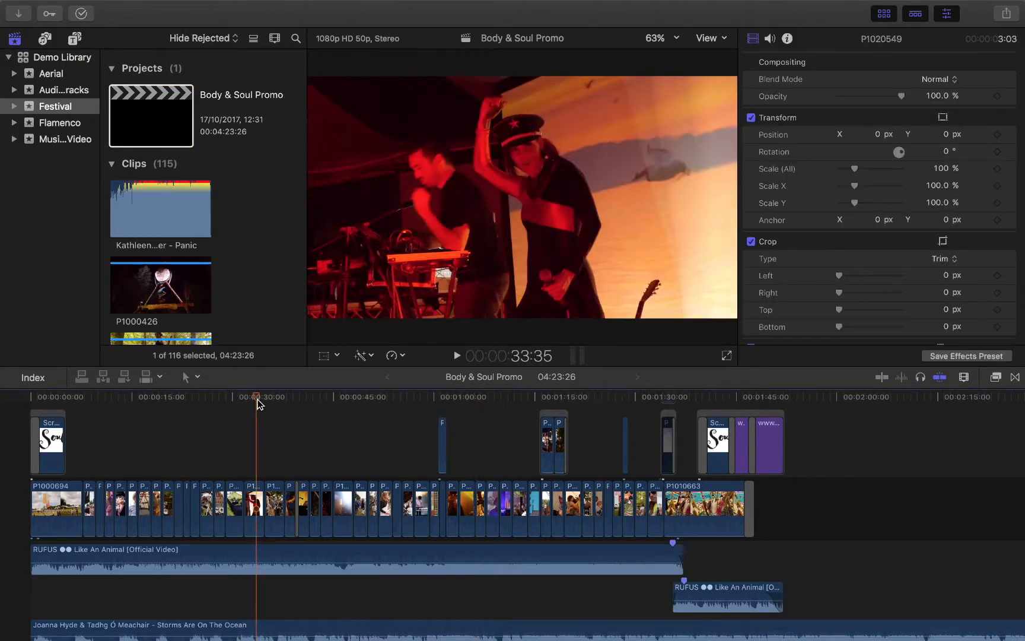
click(49, 401)
drag(173, 416, 349, 400)
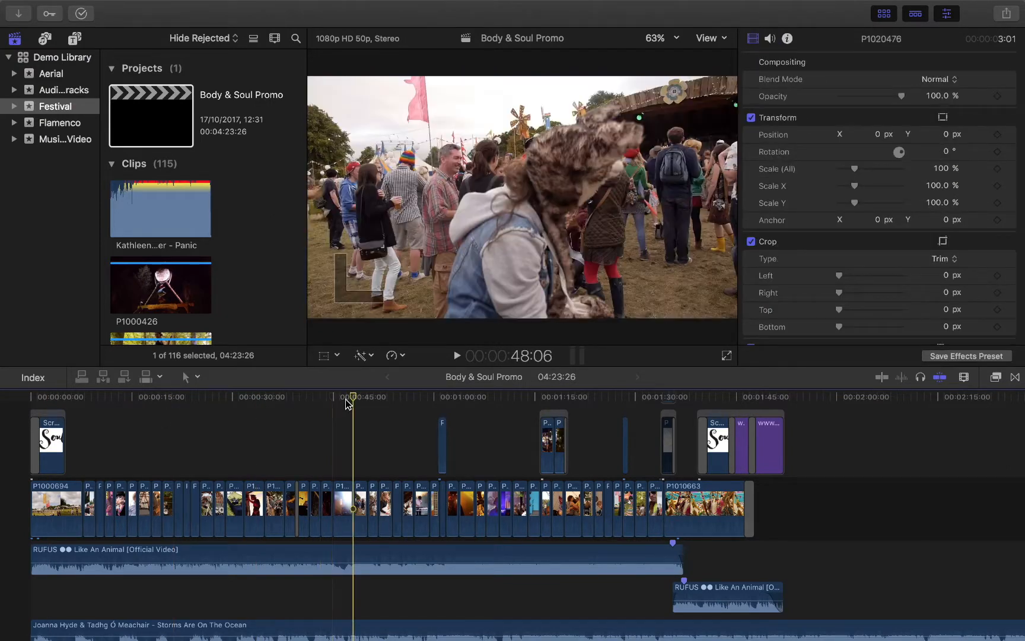
click(343, 400)
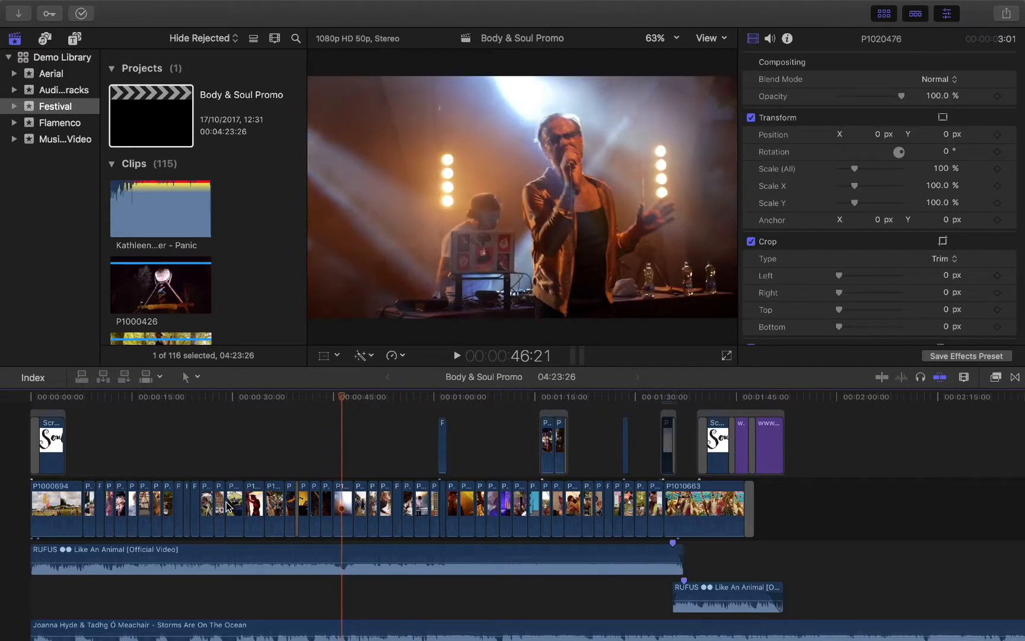
click(54, 396)
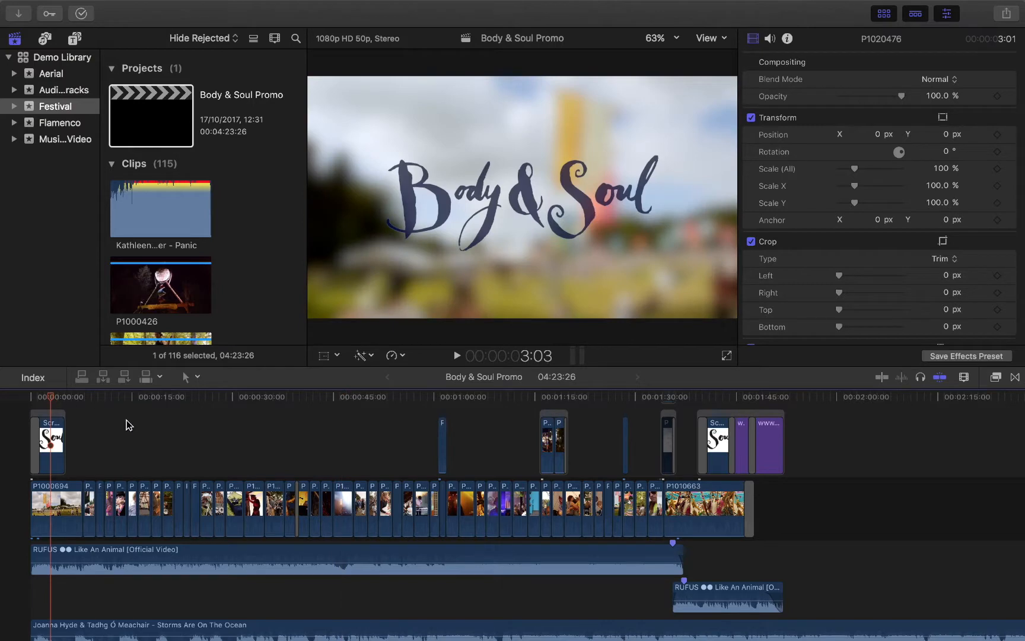
scroll(126, 424, up, 2)
scroll(80, 427, down, 5)
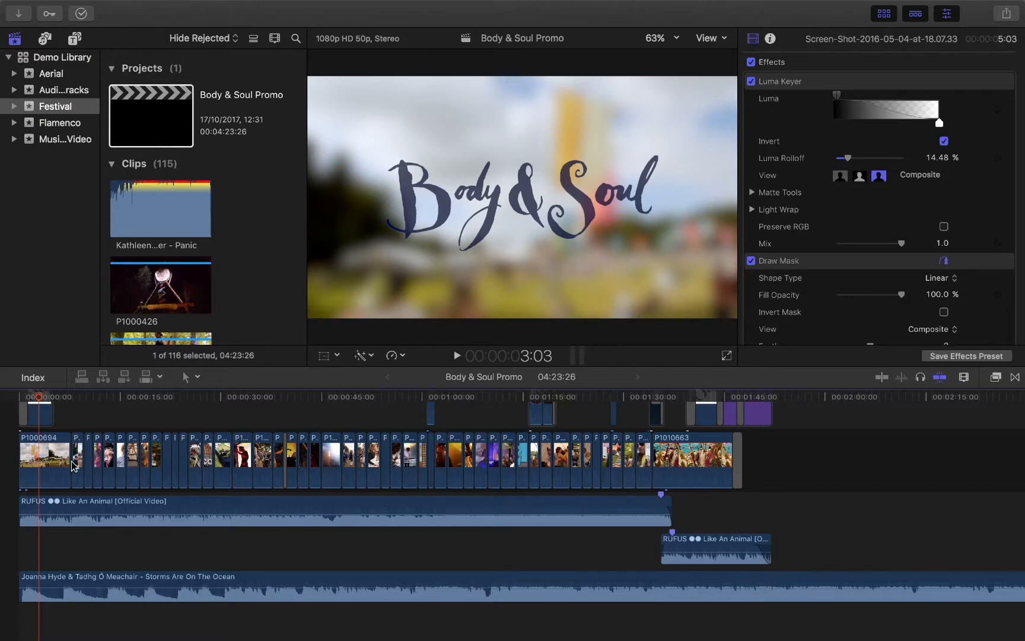
scroll(150, 496, up, 5)
scroll(98, 435, down, 2)
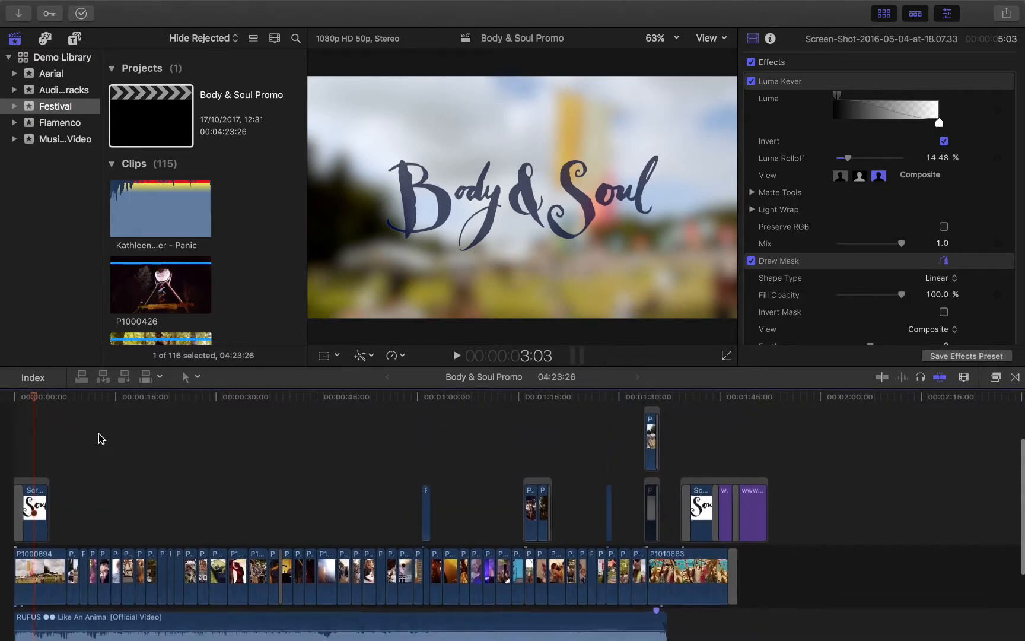
scroll(99, 438, down, 1)
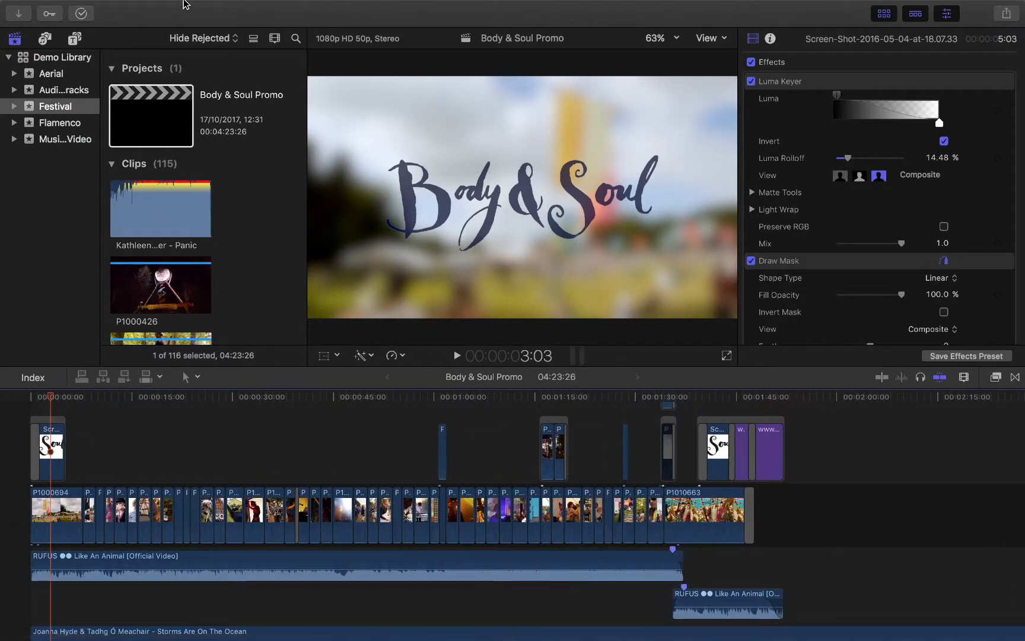
Open the Body & Soul Promo project in the timeline and start an XML export of it.
click(161, 111)
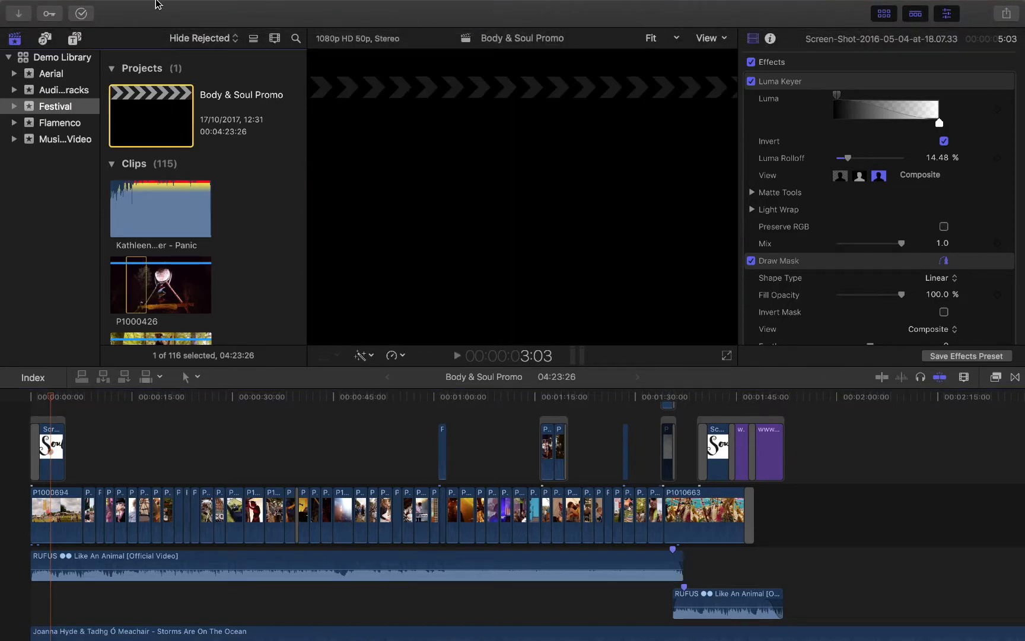
click(124, 11)
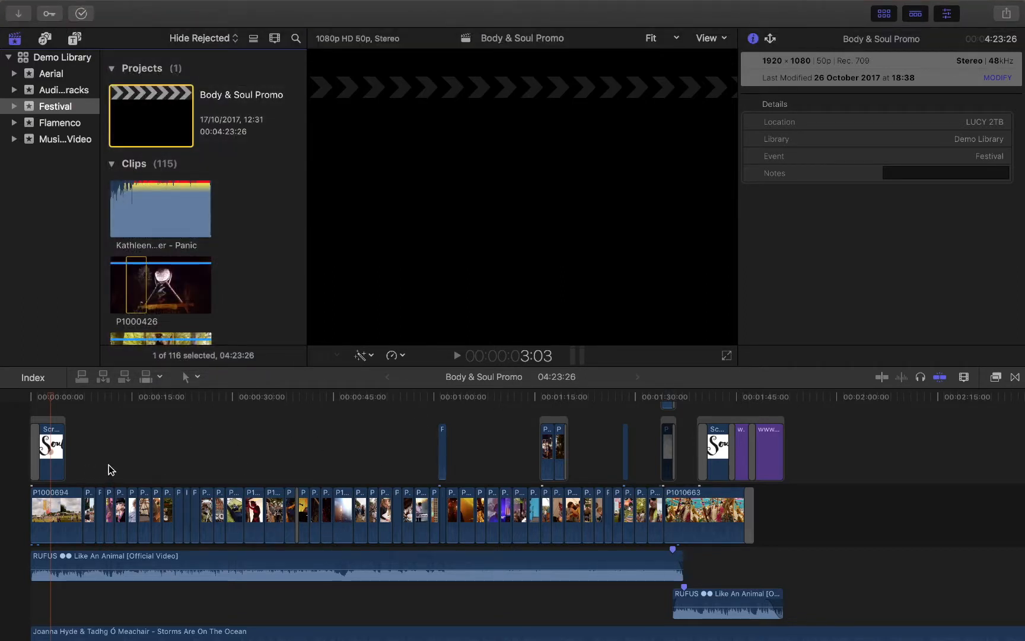
double_click(160, 124)
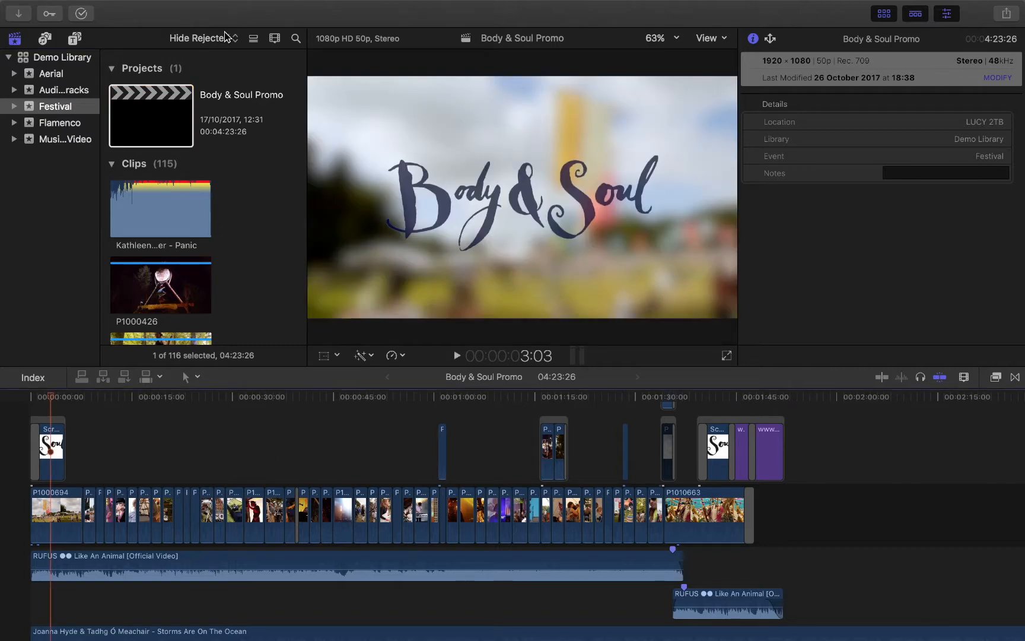
click(110, 7)
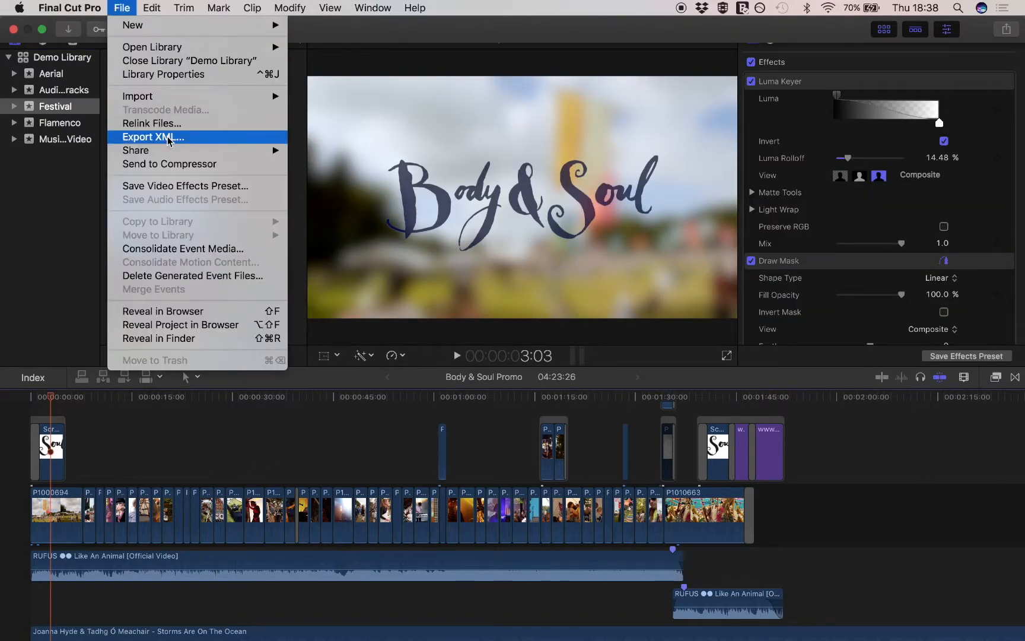
click(447, 298)
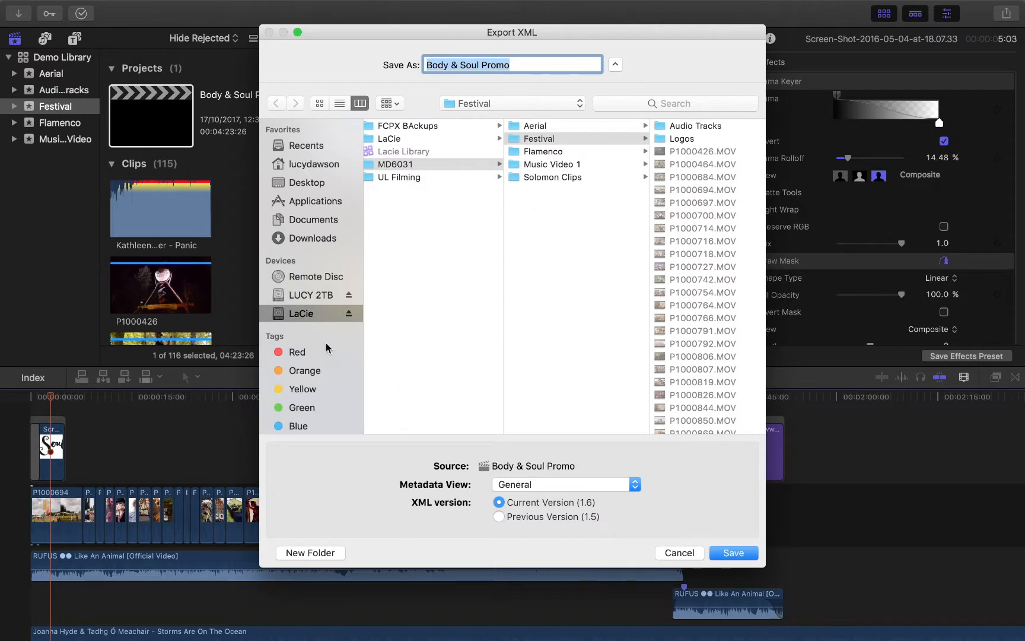
Choose the Festival folder inside MD6031 on the LaCie drive as the XML export's destination.
click(301, 315)
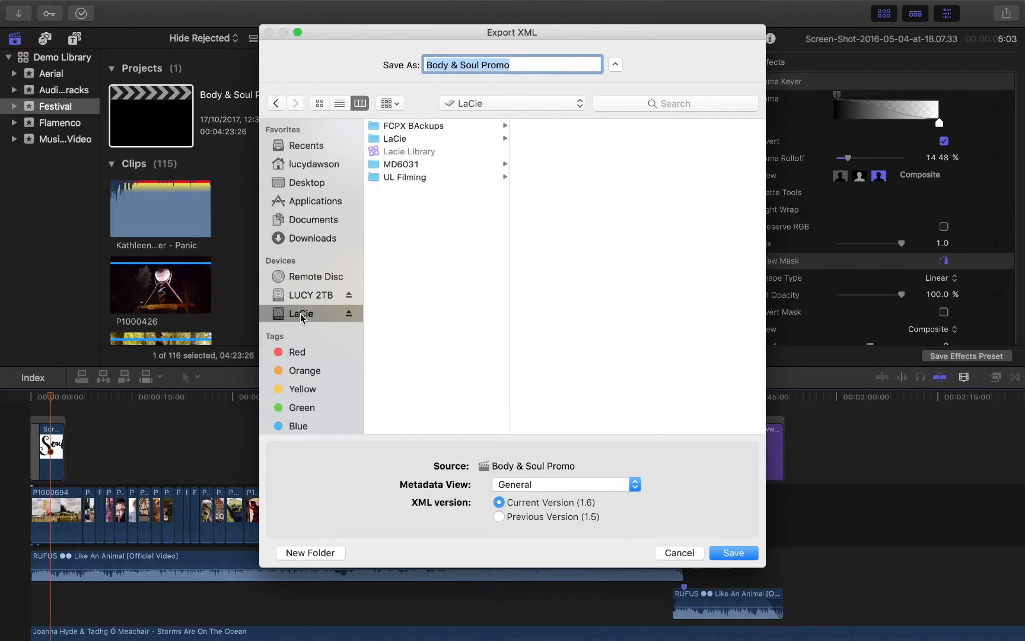
click(412, 166)
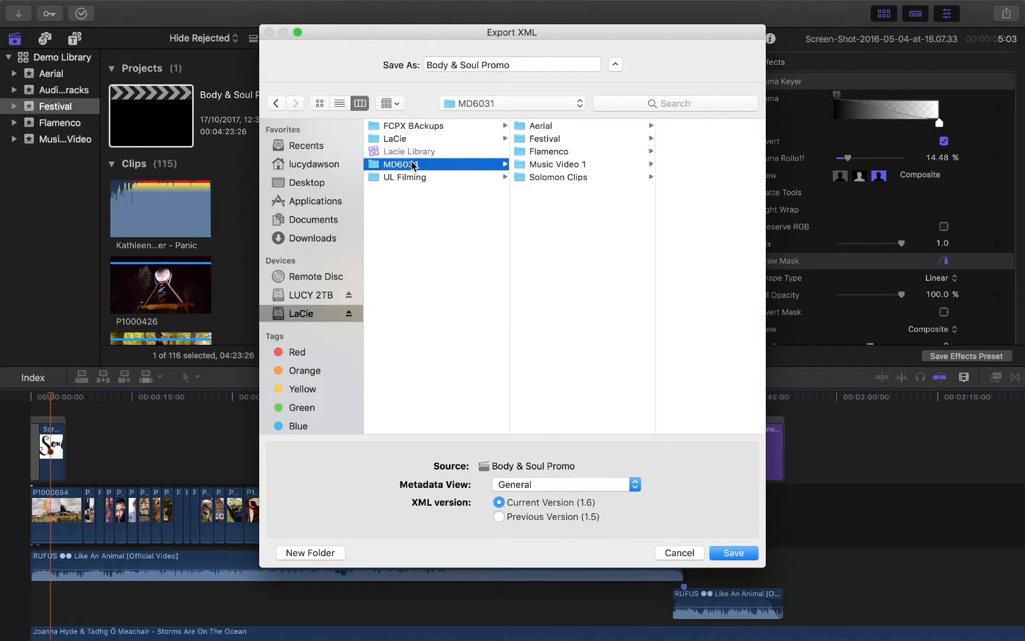
click(539, 127)
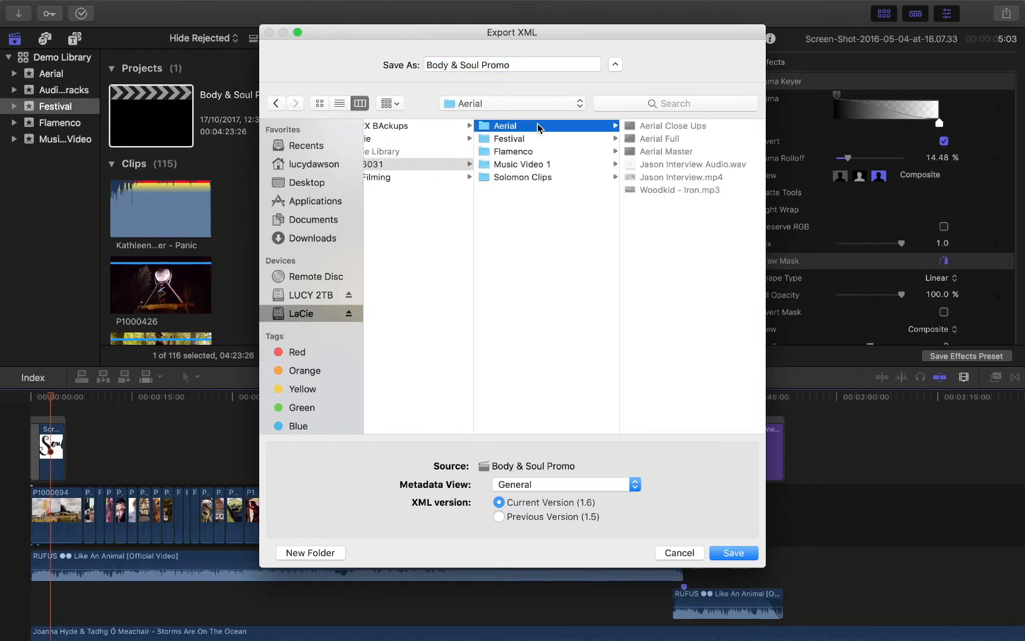
click(518, 138)
scroll(687, 347, down, 10)
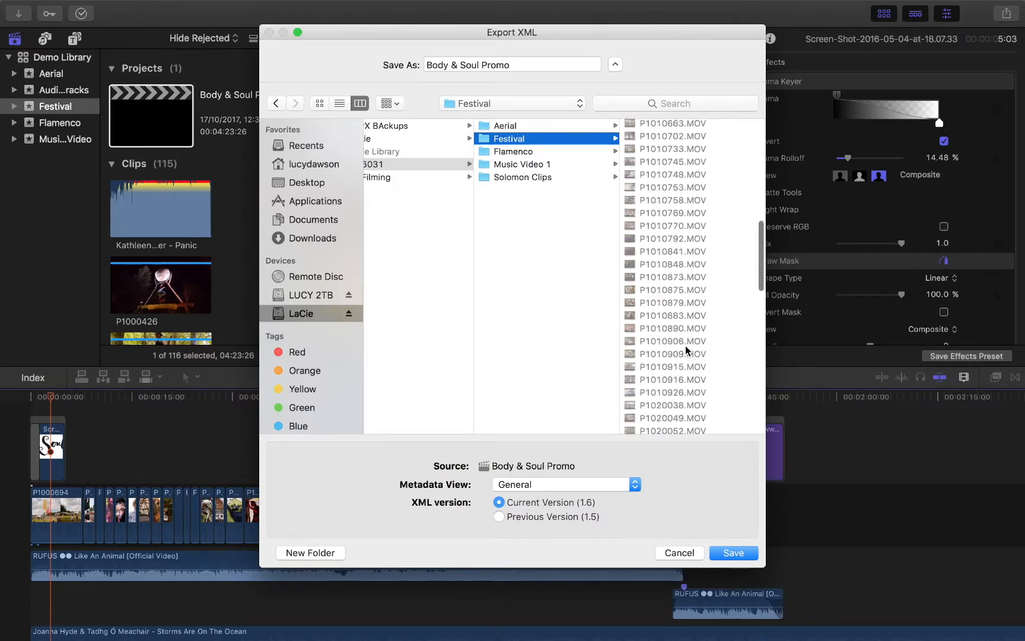
scroll(687, 350, up, 10)
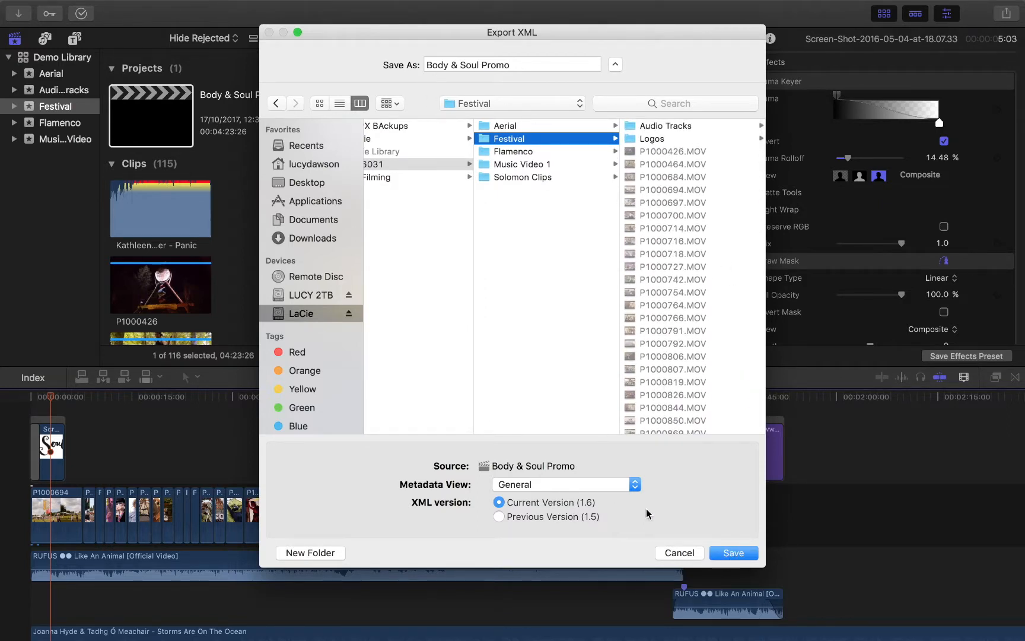
Save the Body & Soul Promo XML export with the General metadata view and current XML version (1.6).
click(632, 490)
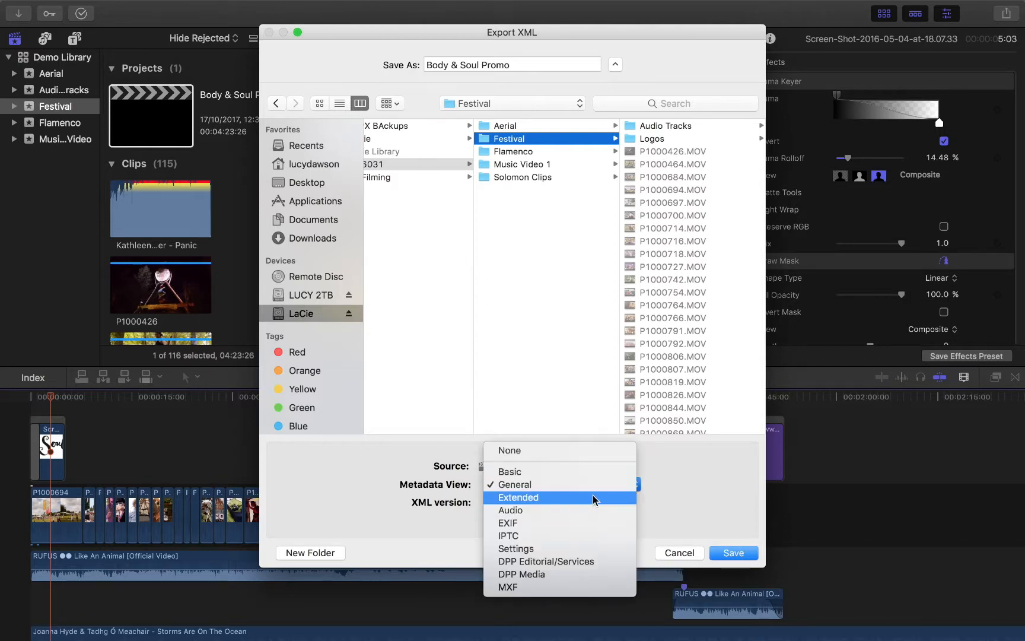
click(537, 484)
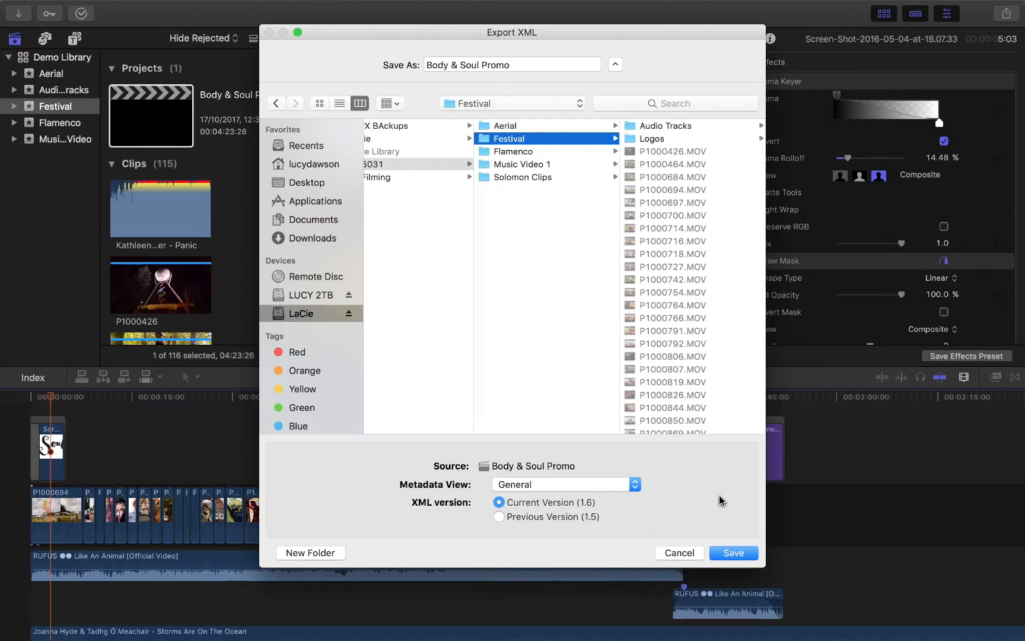
click(734, 553)
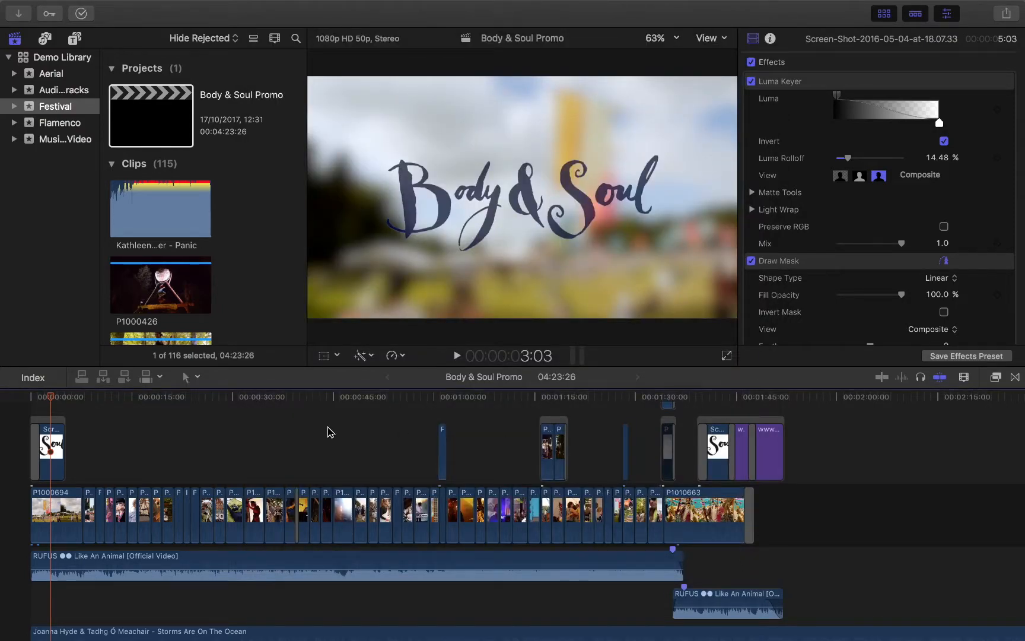
Switch to Finder and check the Festival folder inside MD6031 on the LaCie drive for the exported XML file.
key(ctrl+Left)
click(979, 219)
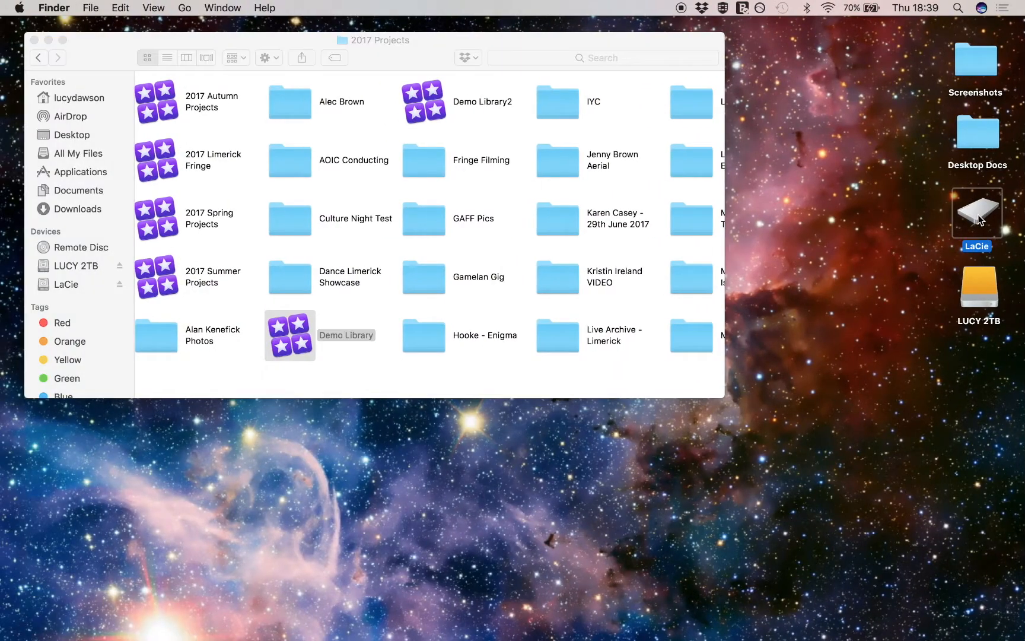
double_click(979, 220)
click(34, 40)
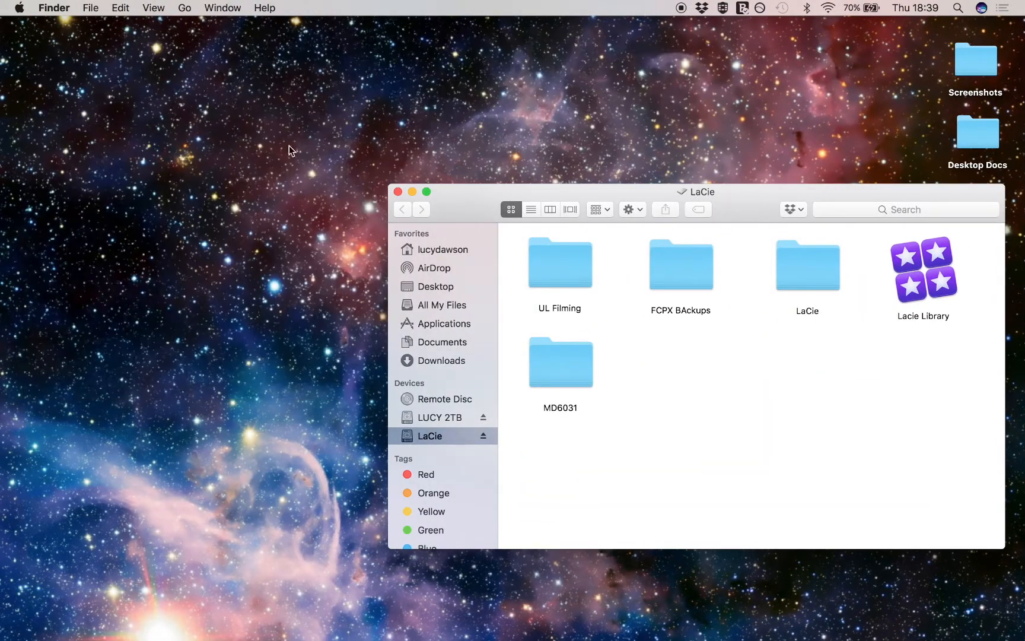
double_click(531, 359)
drag(448, 206, 236, 122)
double_click(596, 173)
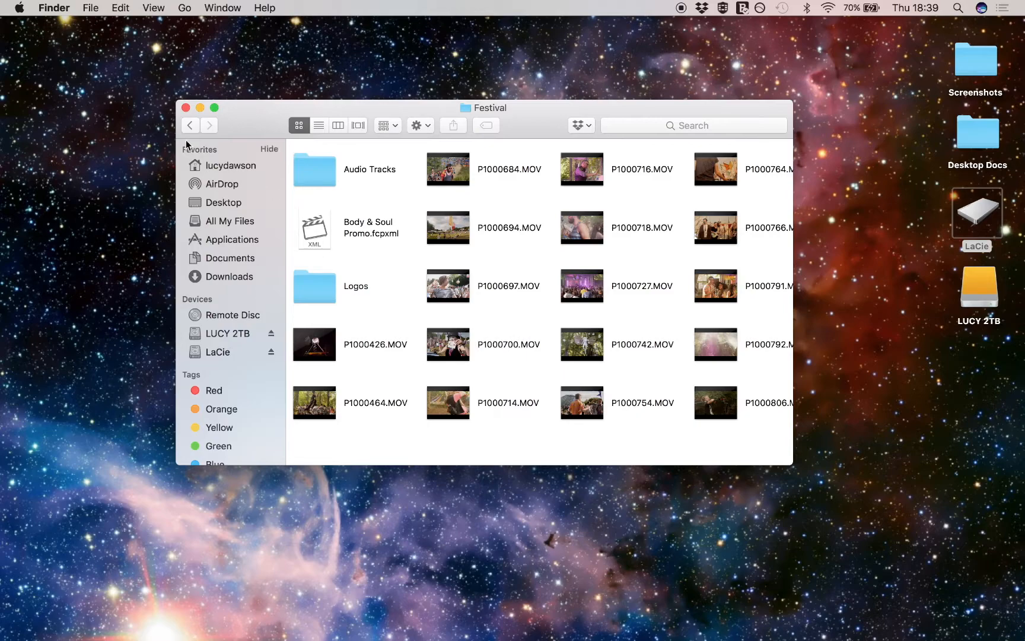
click(184, 107)
Return to Final Cut Pro and open Aerial Project from Demo Library's Aerial event in the timeline.
key(super+Tab)
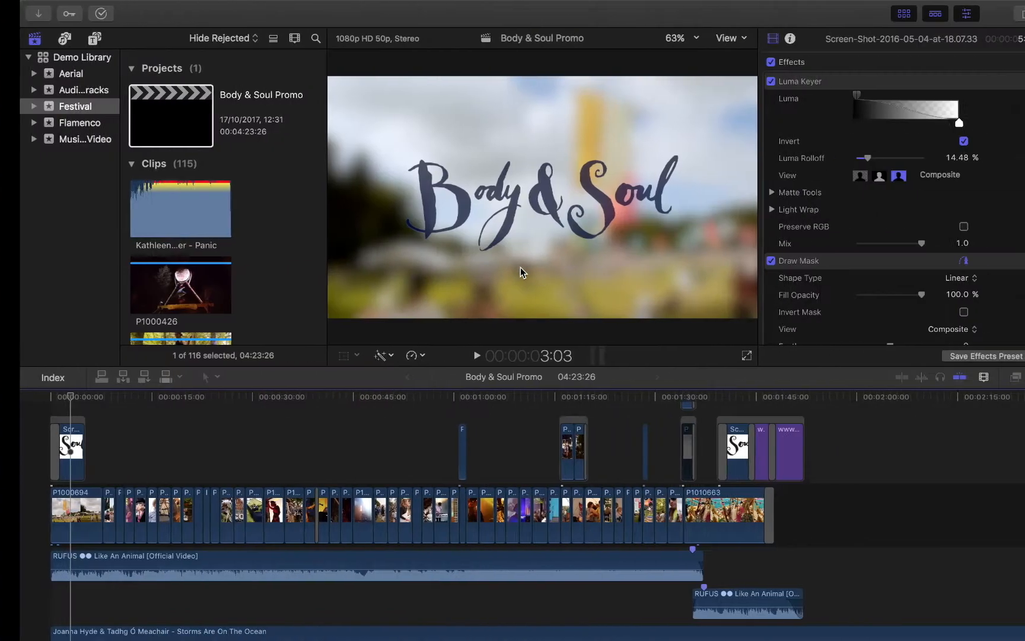
click(50, 74)
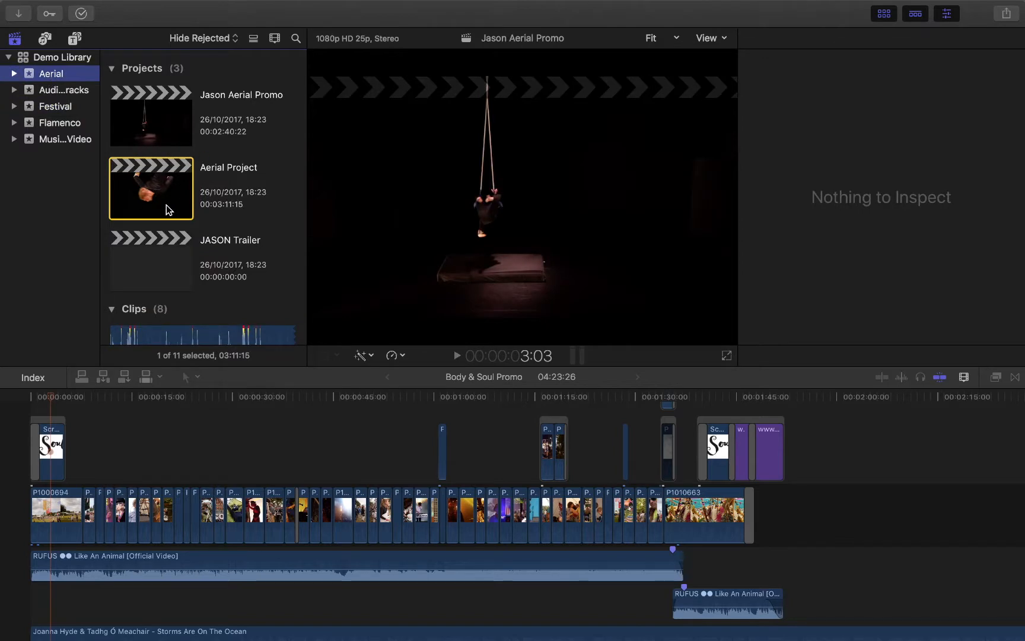
click(161, 128)
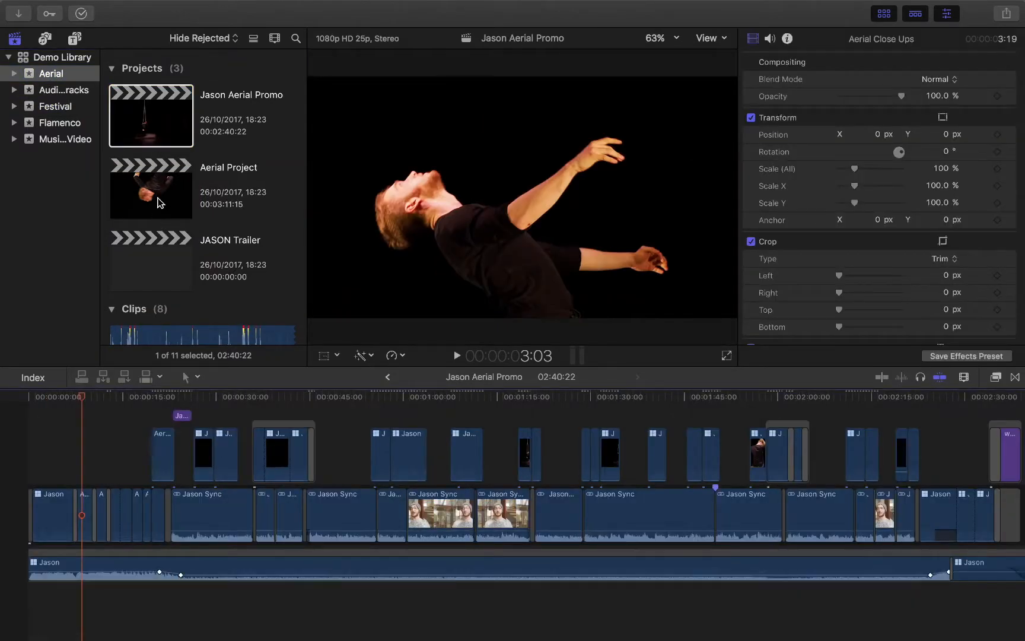
double_click(158, 201)
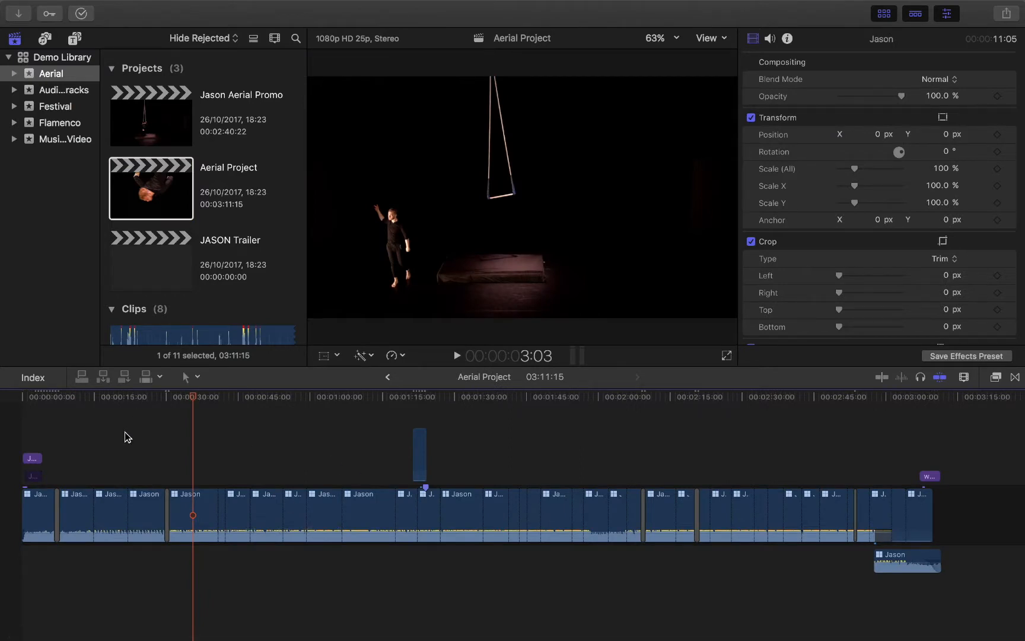
Start an XML export of Aerial Project and name the file Aerial Multicam.
click(122, 7)
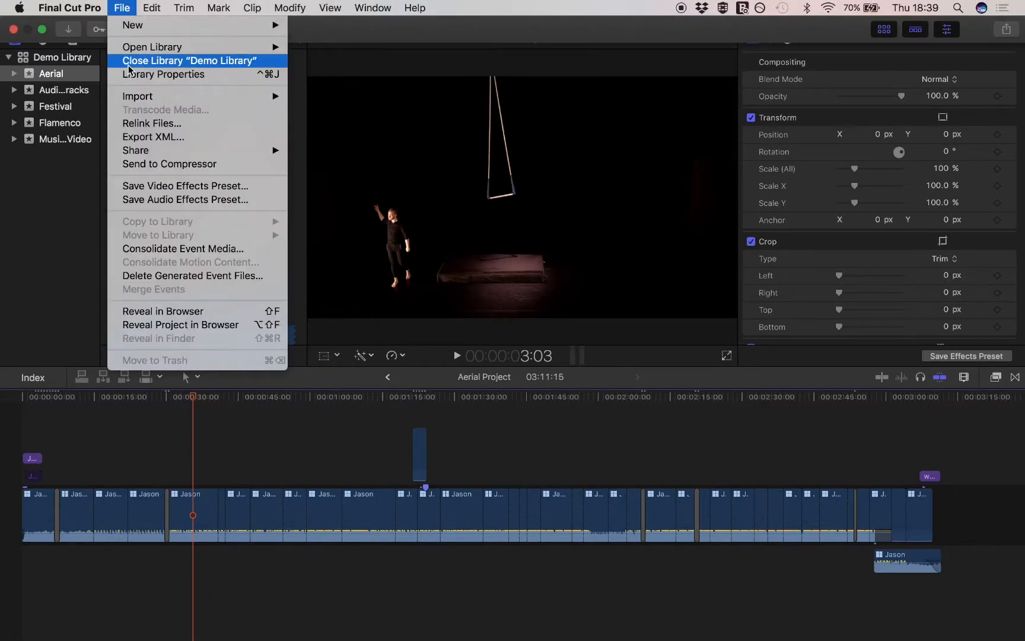
click(166, 136)
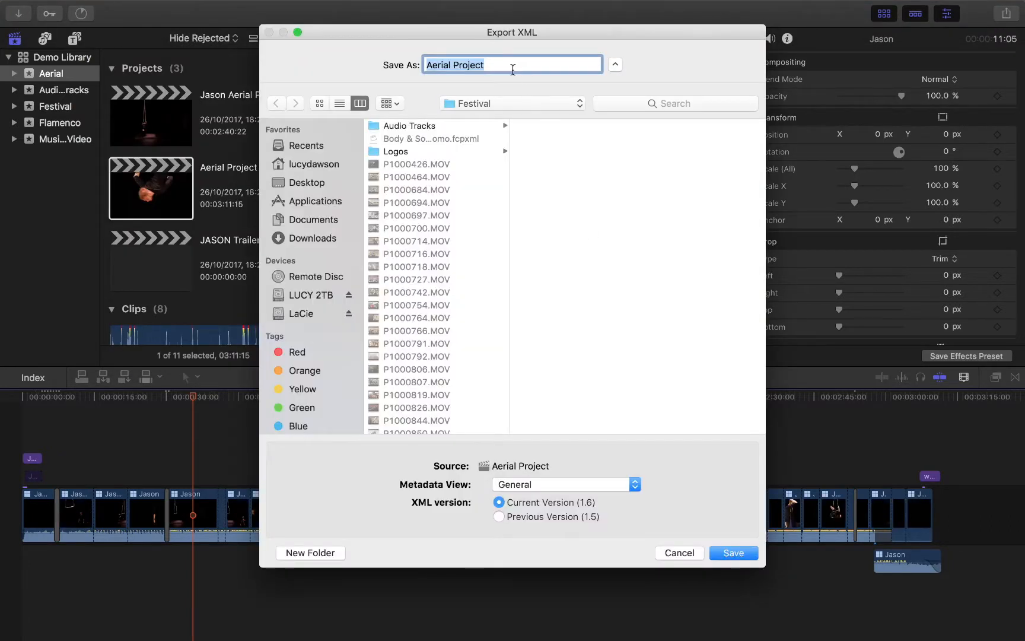
click(510, 64)
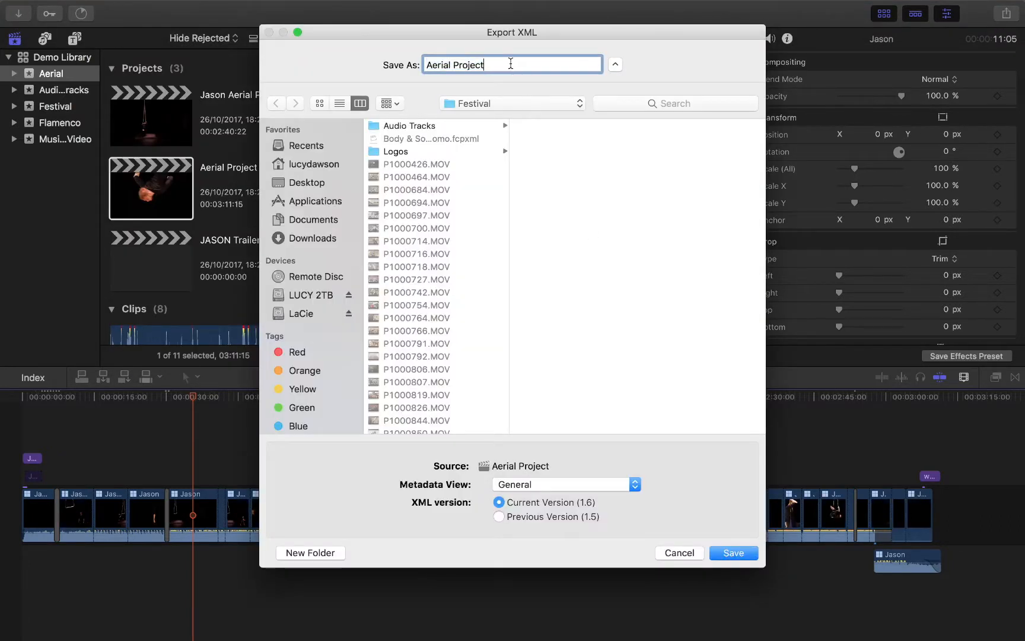
key(BackSpace)
key(BackSpace)
text(Mu)
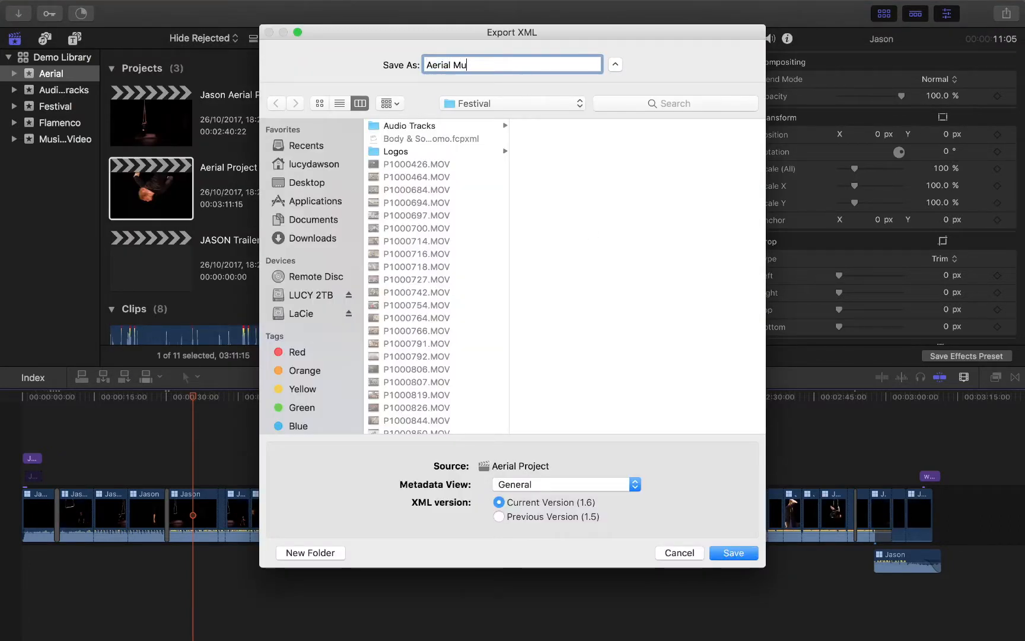
text(lticam)
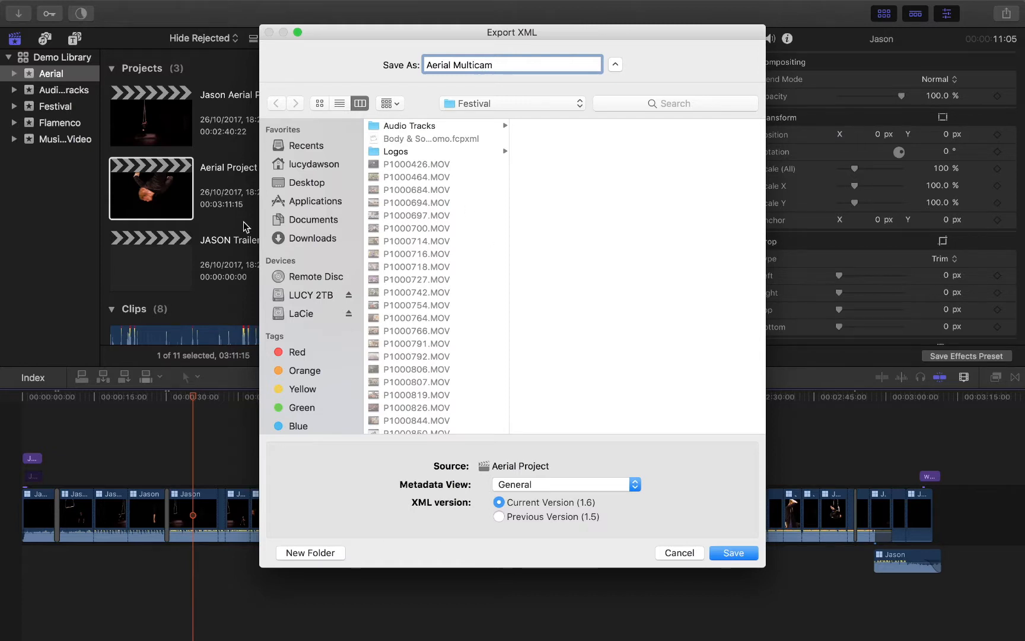
Save the Aerial Multicam XML export into the Aerial folder inside MD6031 on the LaCie drive.
click(326, 312)
click(445, 165)
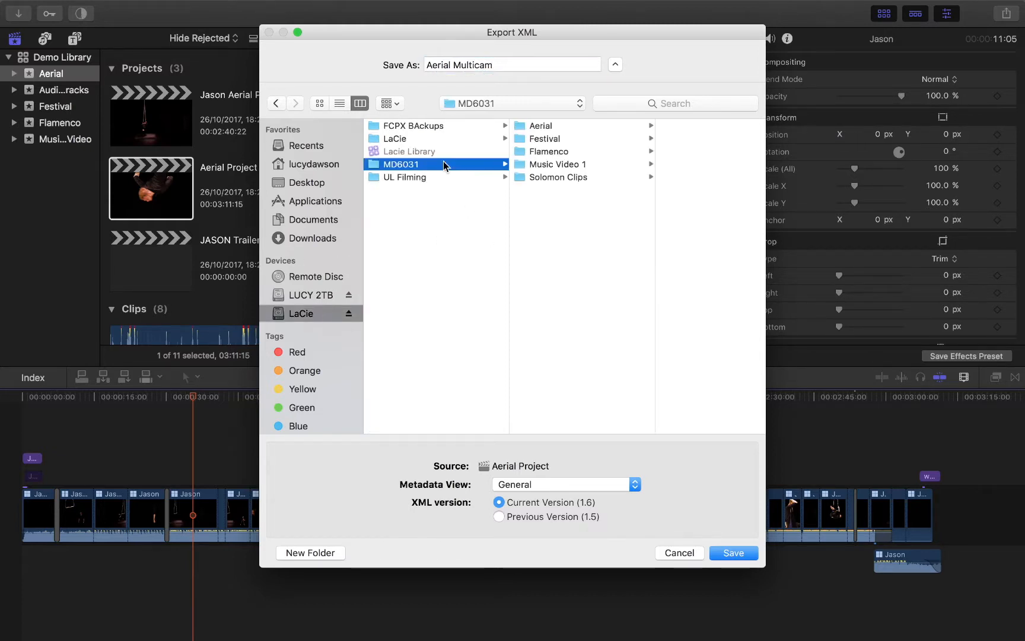
click(563, 126)
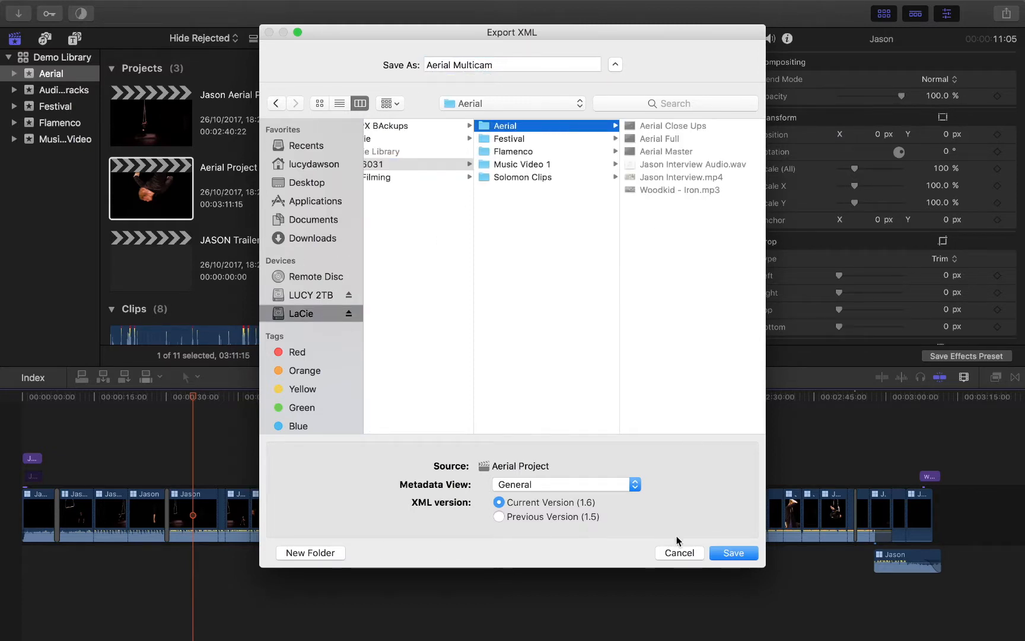
click(726, 555)
Switch to Finder and check the Aerial folder inside MD6031 on the LaCie drive for the exported XML file.
key(ctrl+Left)
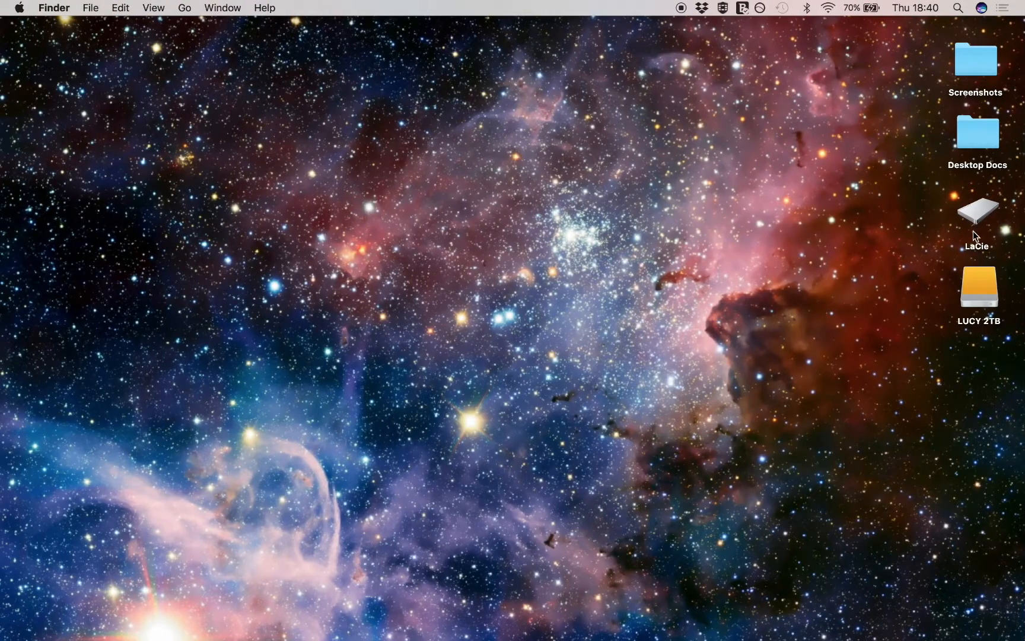
double_click(976, 236)
drag(458, 207, 219, 89)
double_click(330, 254)
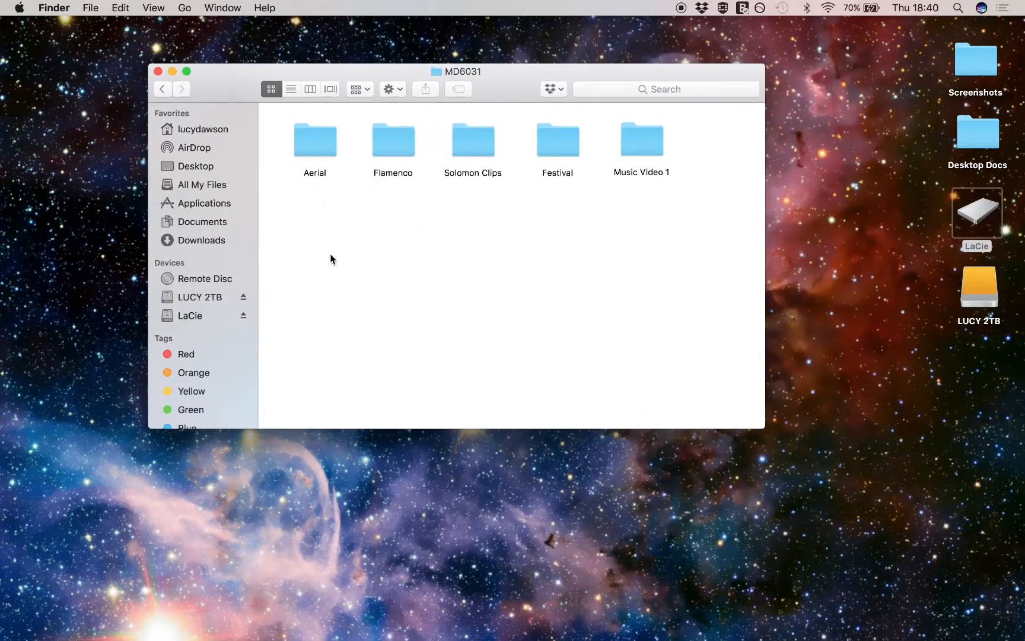
double_click(308, 153)
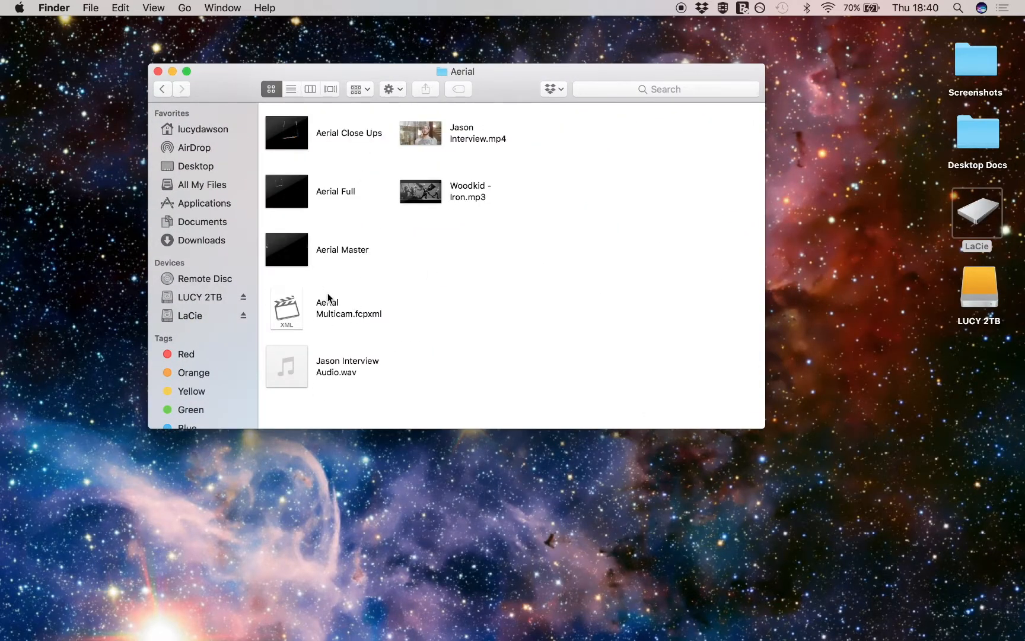
click(157, 71)
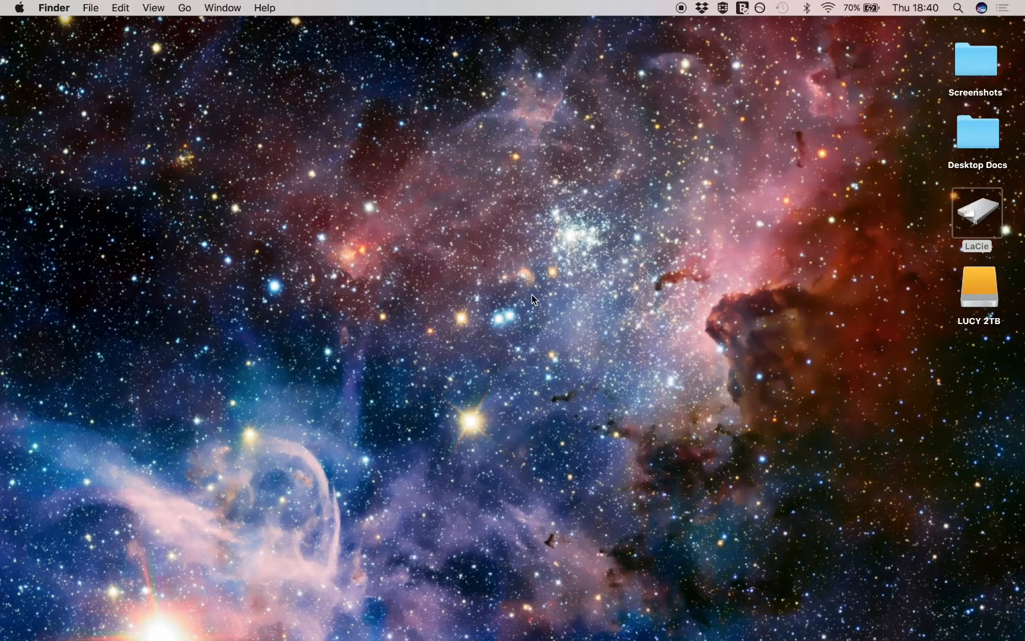
Return to Final Cut Pro and quit it.
click(532, 294)
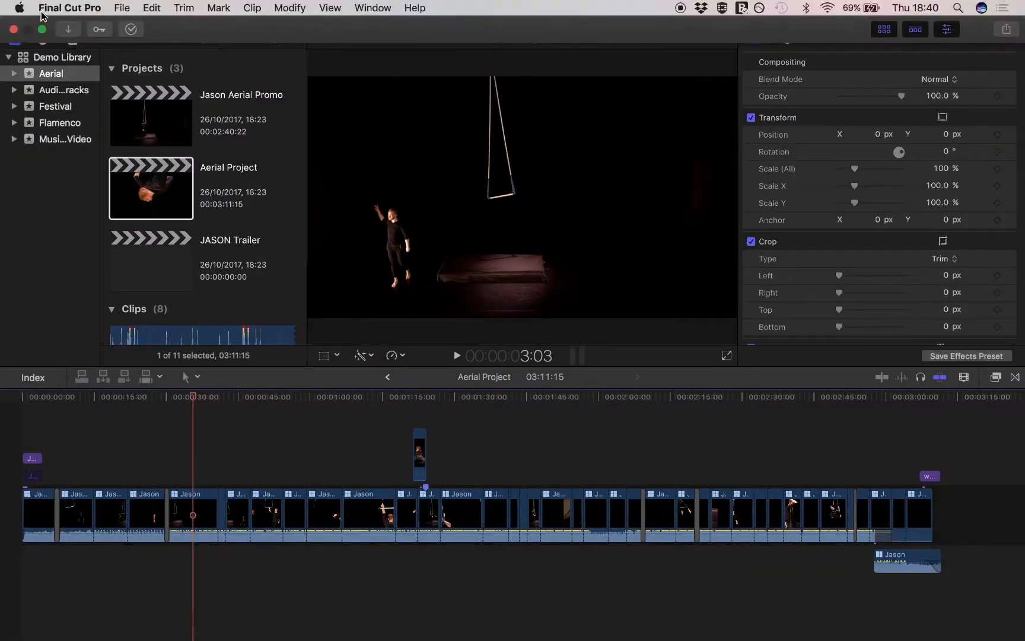
click(56, 8)
click(87, 204)
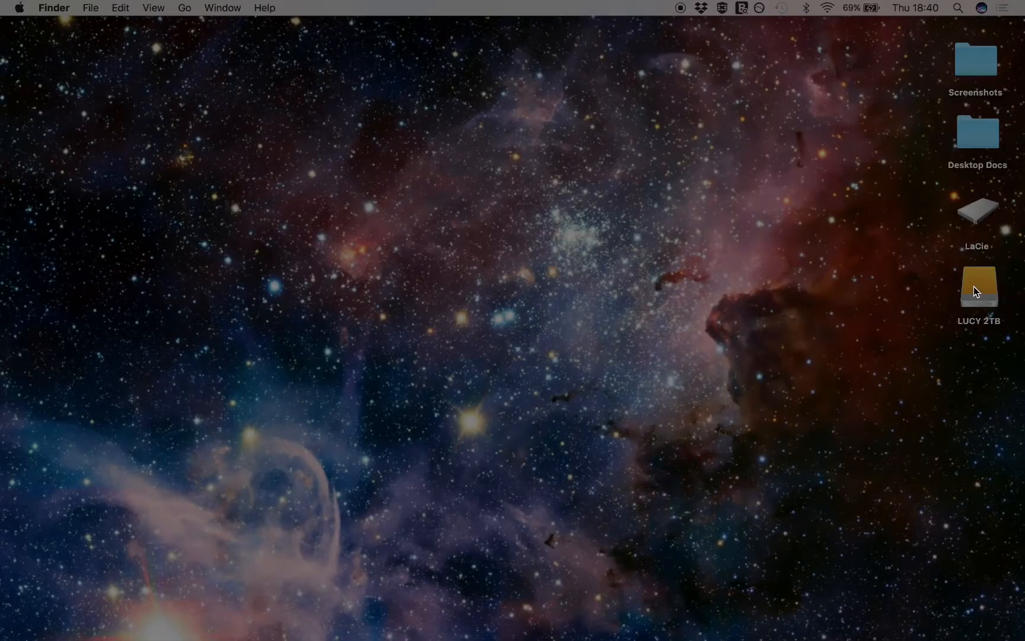
Eject the 2TB external drive from the desktop.
click(985, 287)
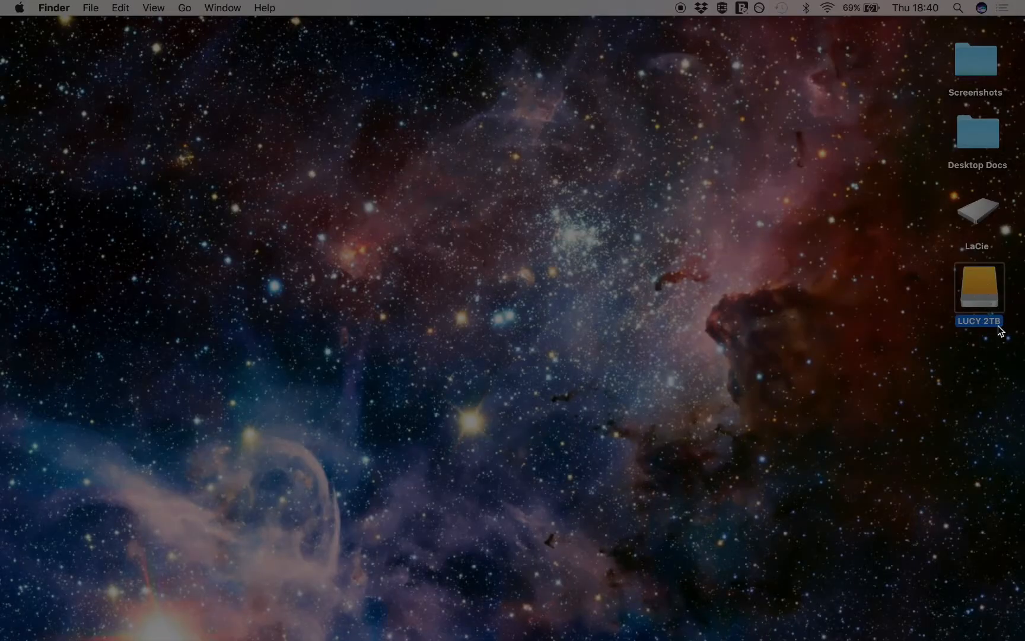
drag(981, 317, 979, 617)
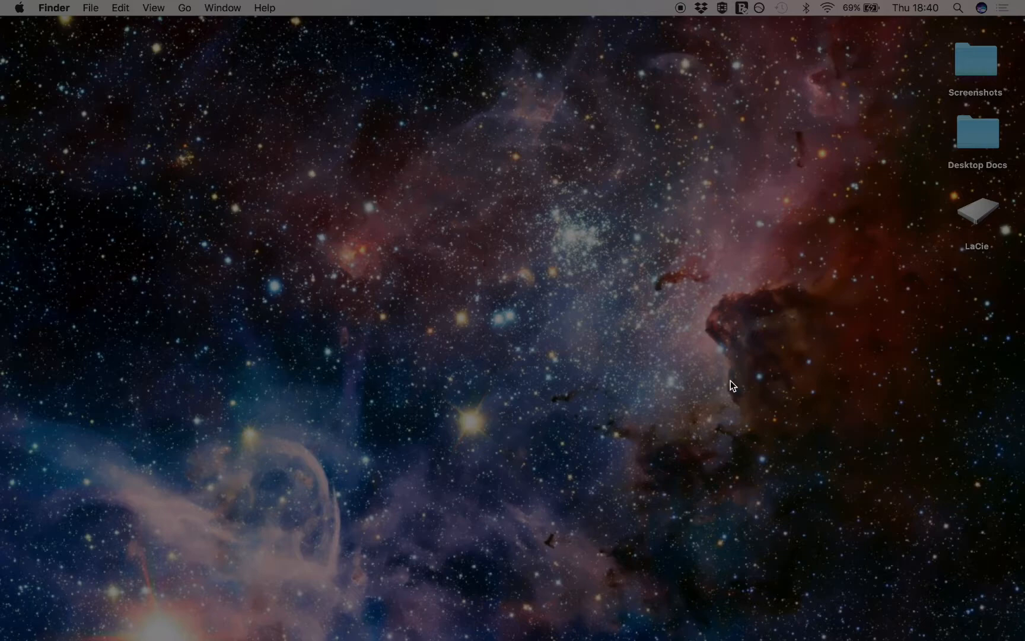
Open the MD6031 folder on the LaCie drive and view its project folders.
double_click(977, 211)
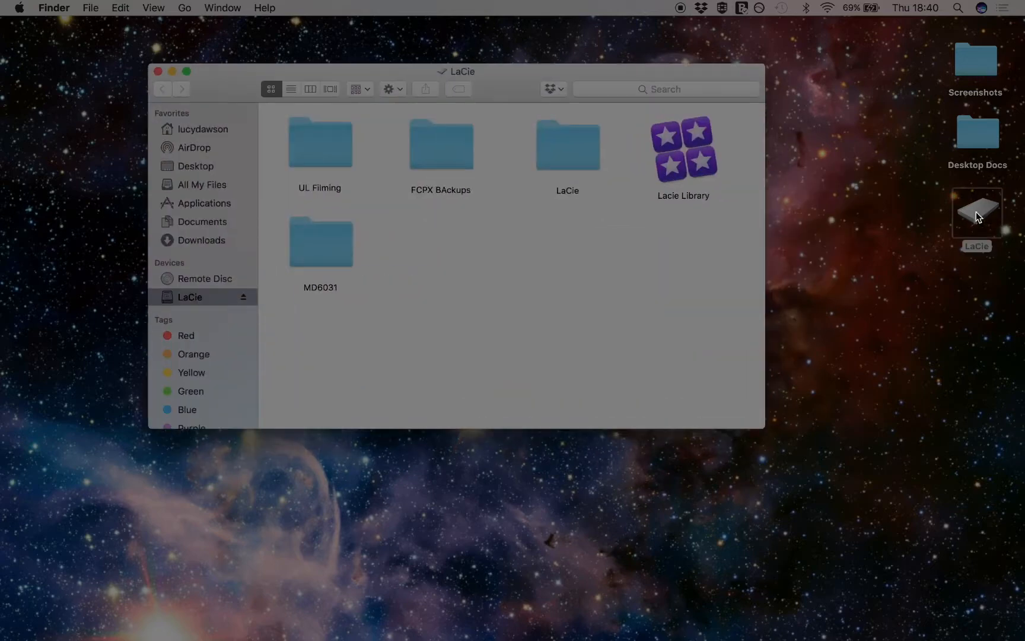
drag(497, 98, 529, 86)
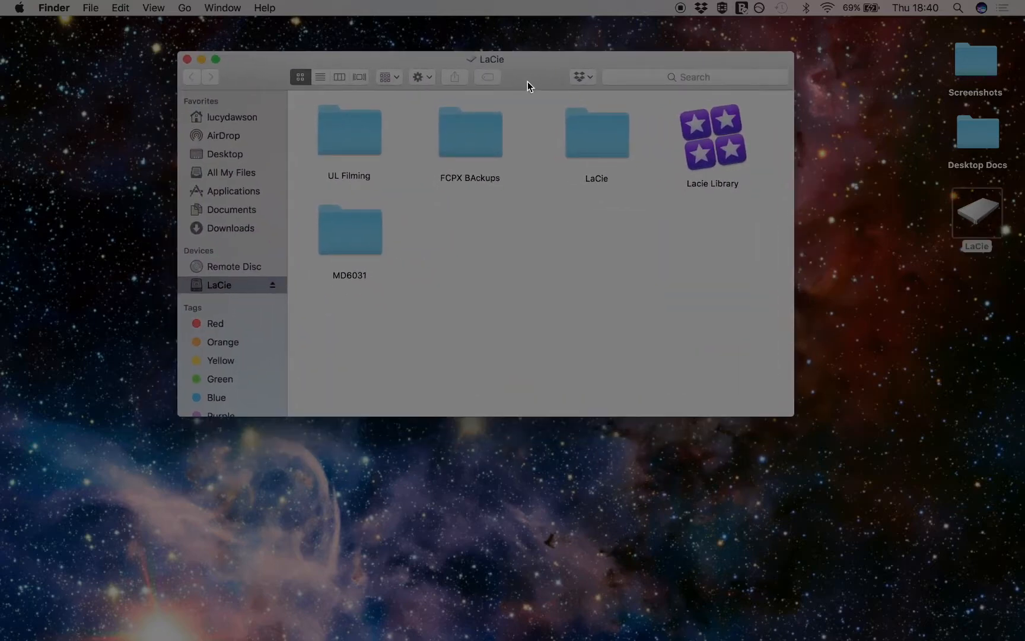
double_click(370, 234)
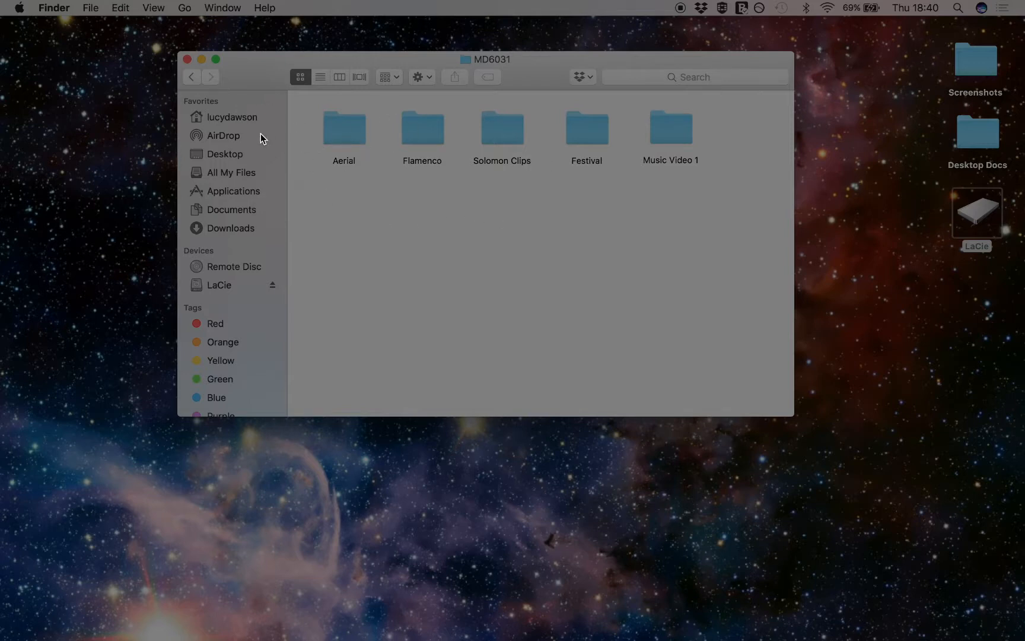
click(334, 124)
click(333, 195)
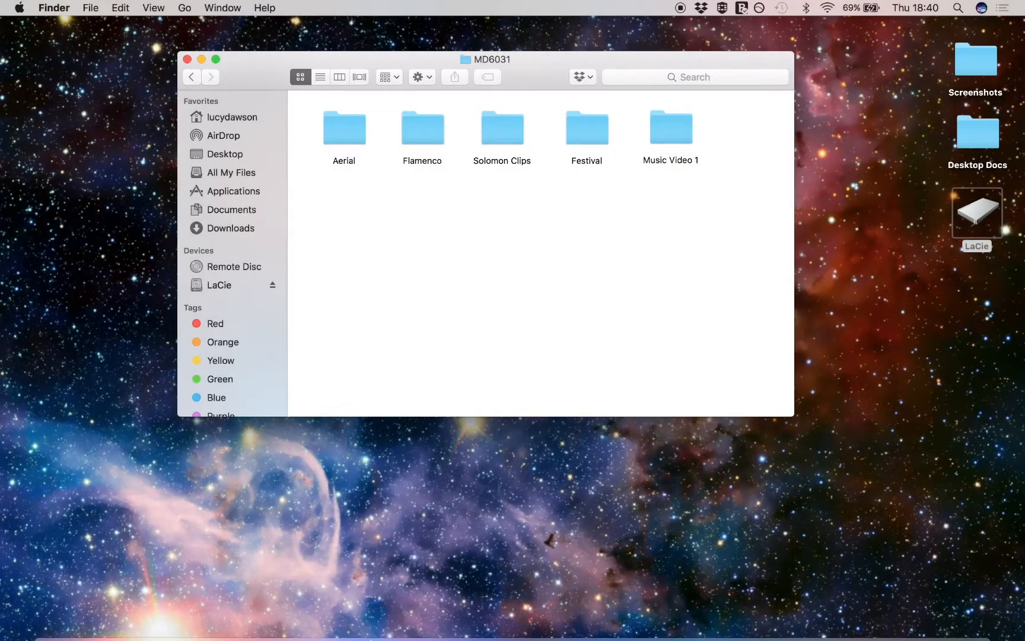
Launch Final Cut Pro and make its window full screen.
mouse_move(354, 617)
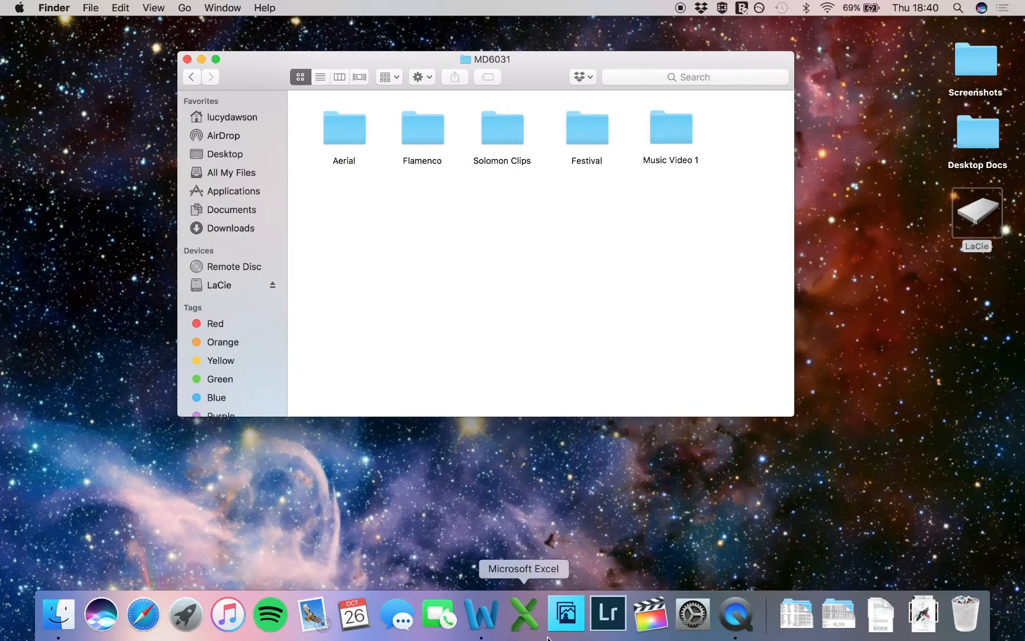
click(650, 616)
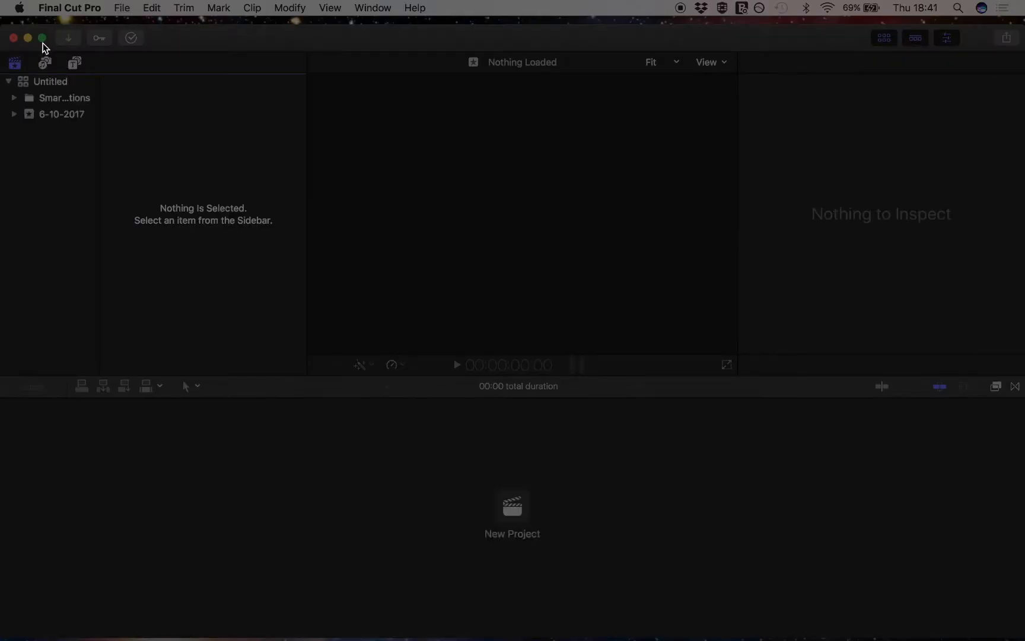
click(42, 38)
Close the Untitled library in Final Cut Pro.
click(58, 60)
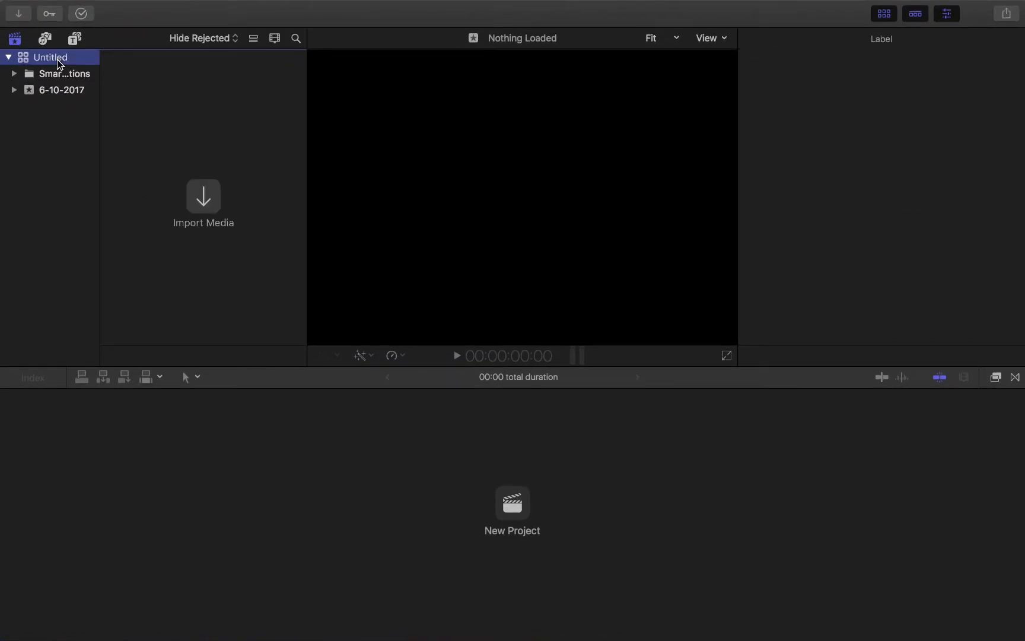
click(122, 8)
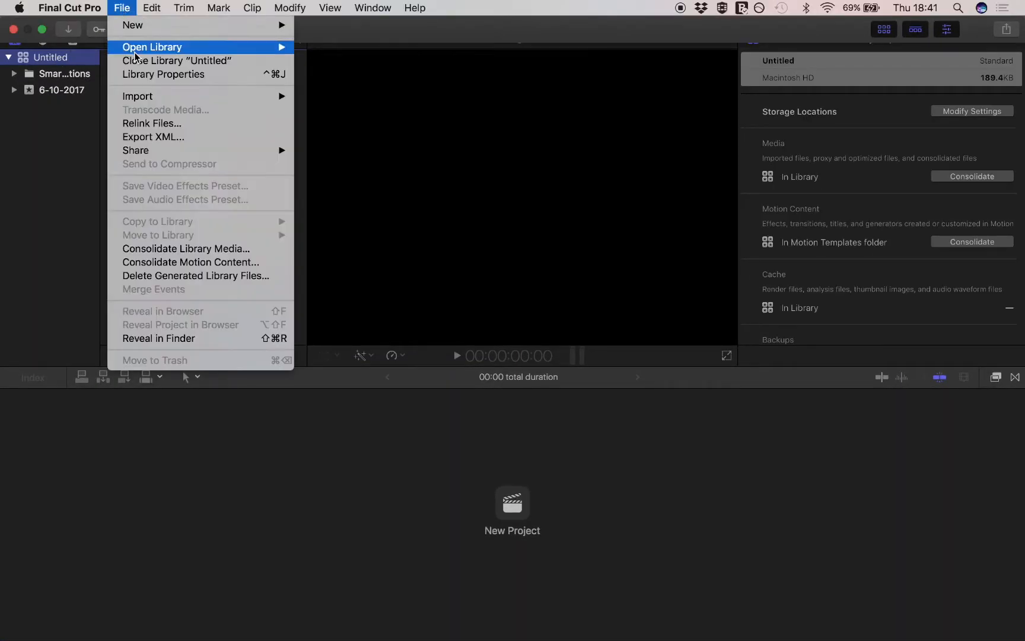
click(135, 60)
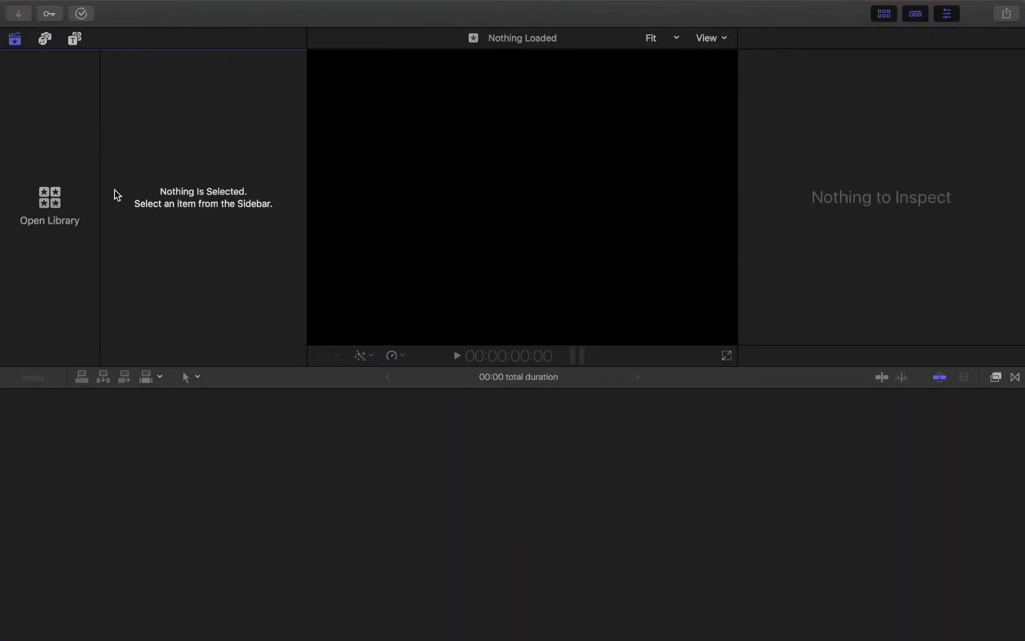
mouse_move(193, 5)
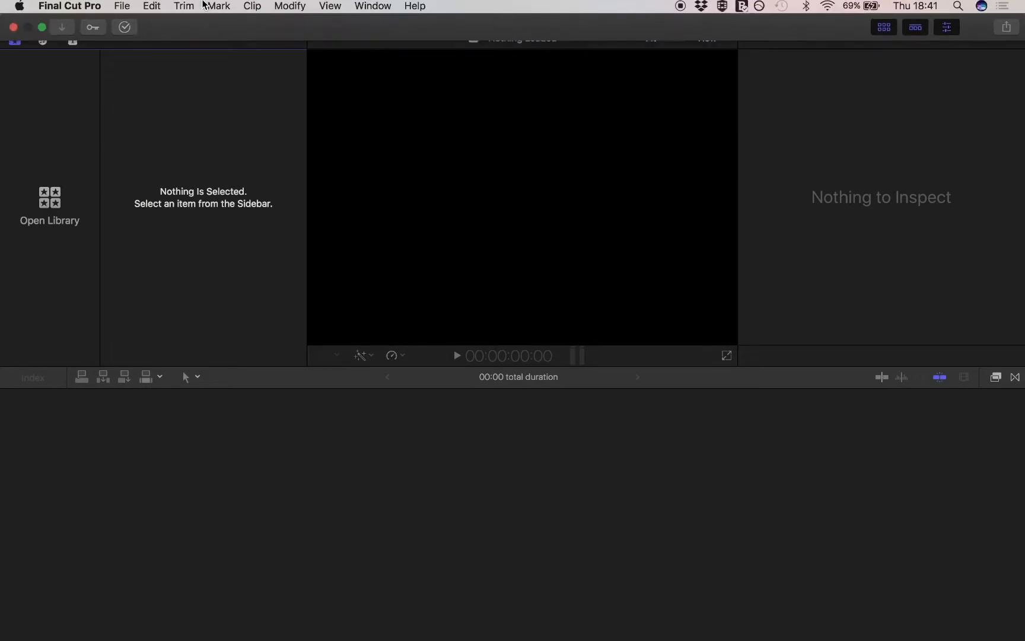
Create a new library named MD6031 in the MD6031 folder on the LaCie drive.
click(122, 8)
mouse_move(137, 25)
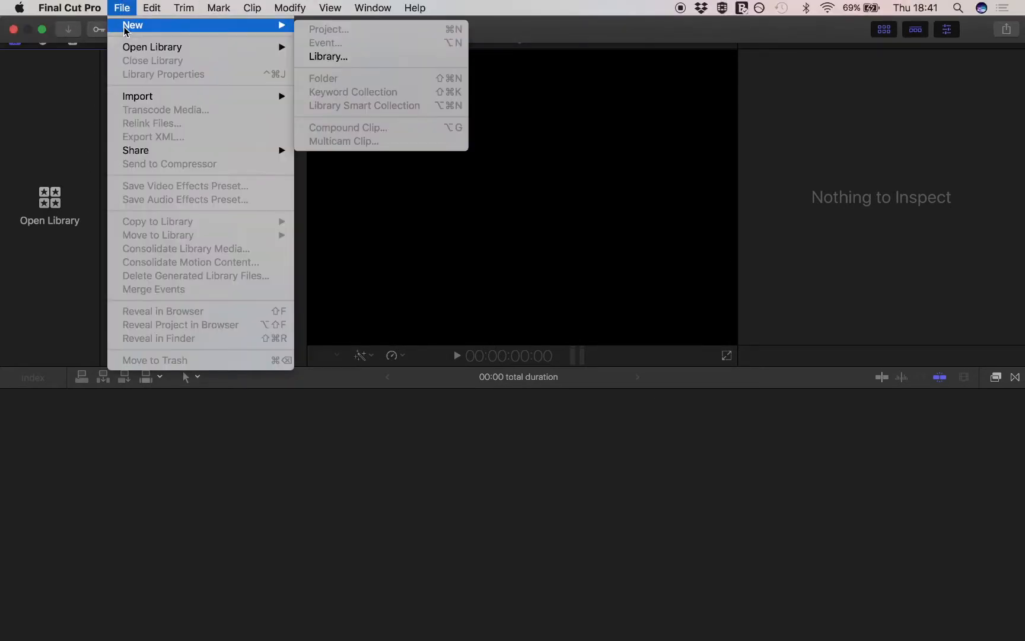
click(362, 56)
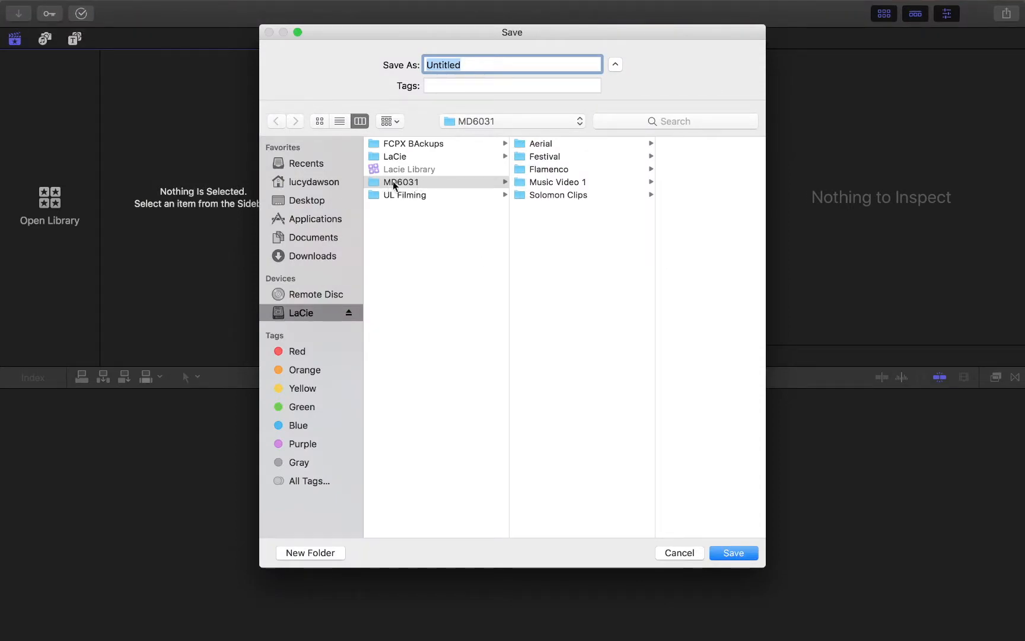
drag(467, 67, 416, 64)
text(MD6031)
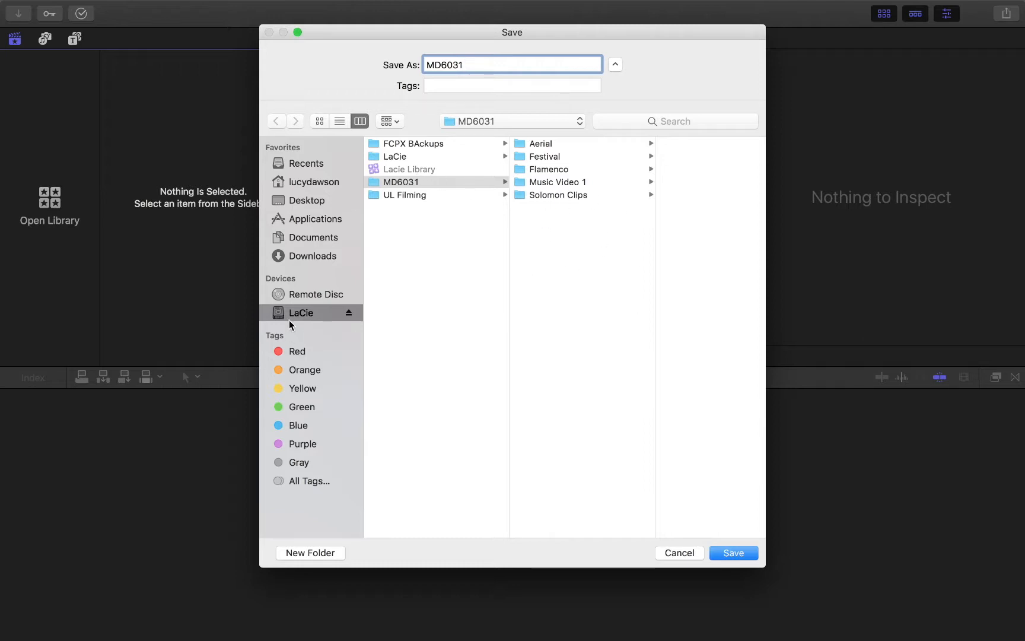
click(733, 552)
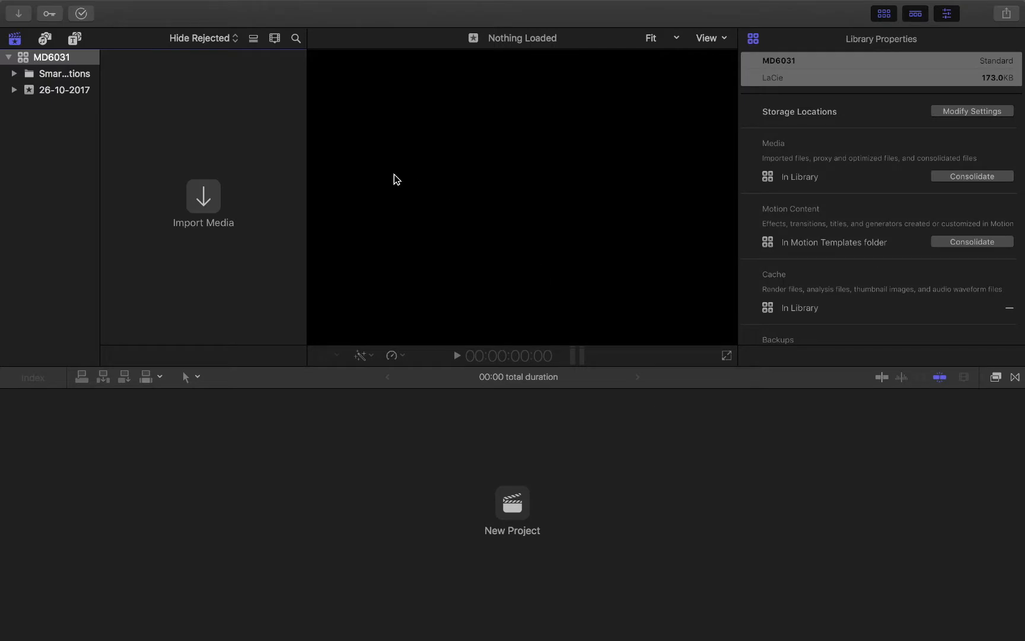
Set the MD6031 library's storage locations to In Library for Motion Content and the LaCie drive's FCPX BAckups folder for Backups.
click(40, 59)
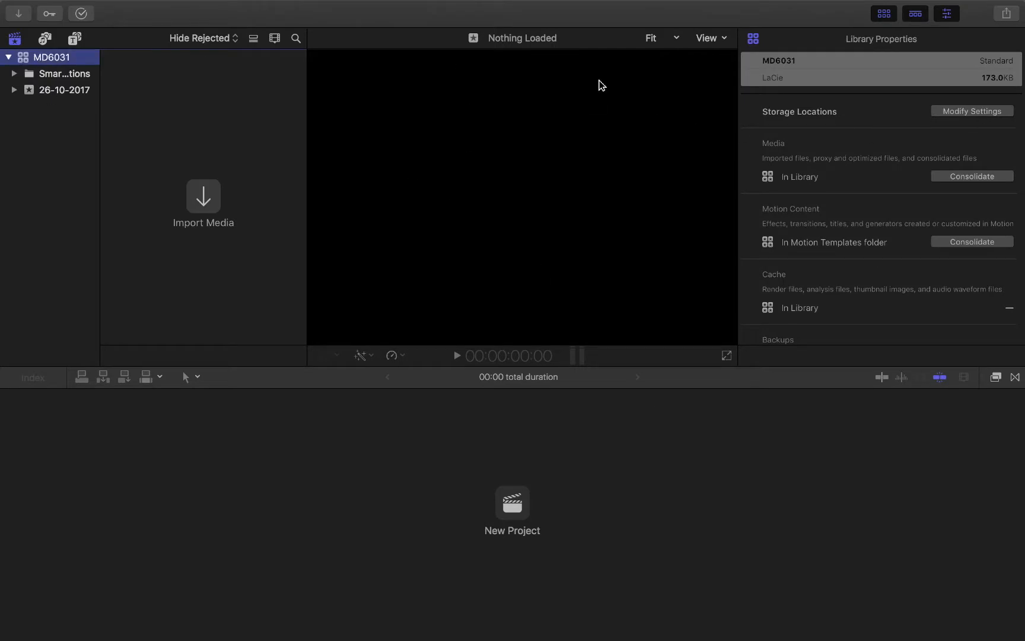
click(973, 111)
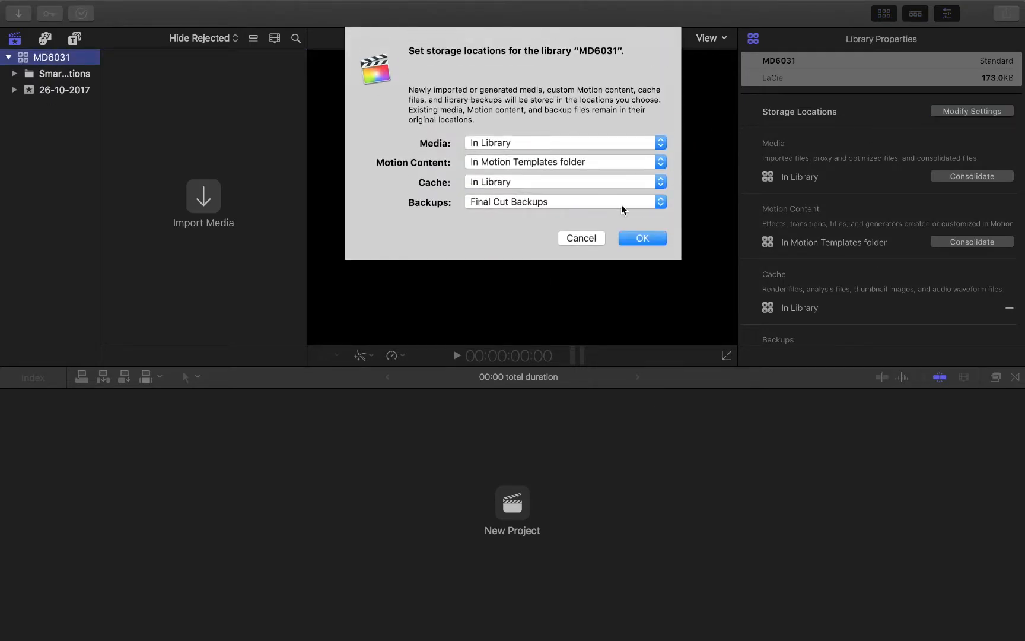
click(588, 161)
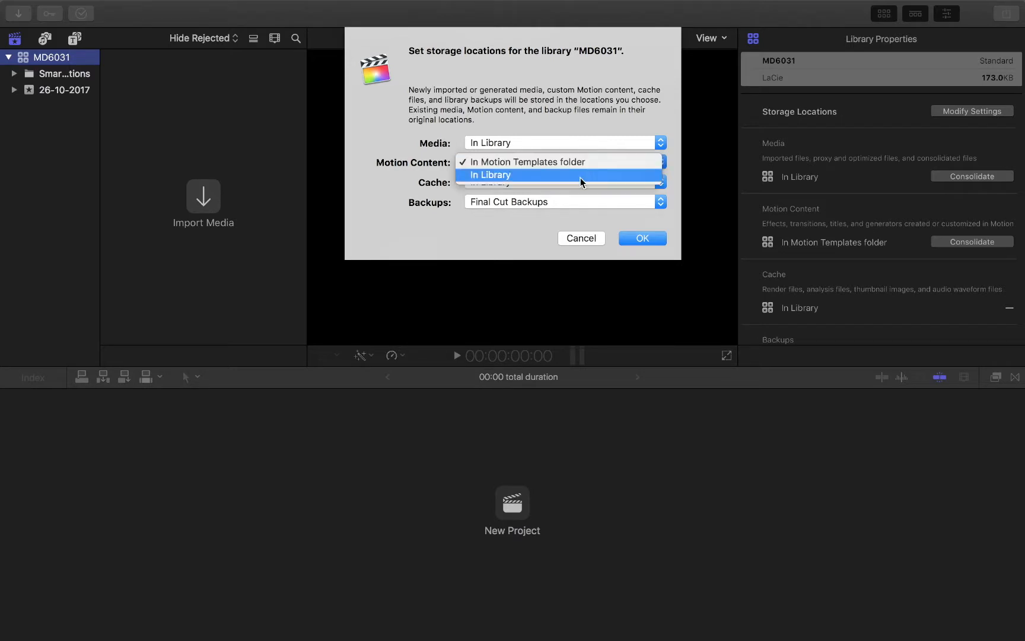
click(581, 177)
click(584, 203)
click(585, 222)
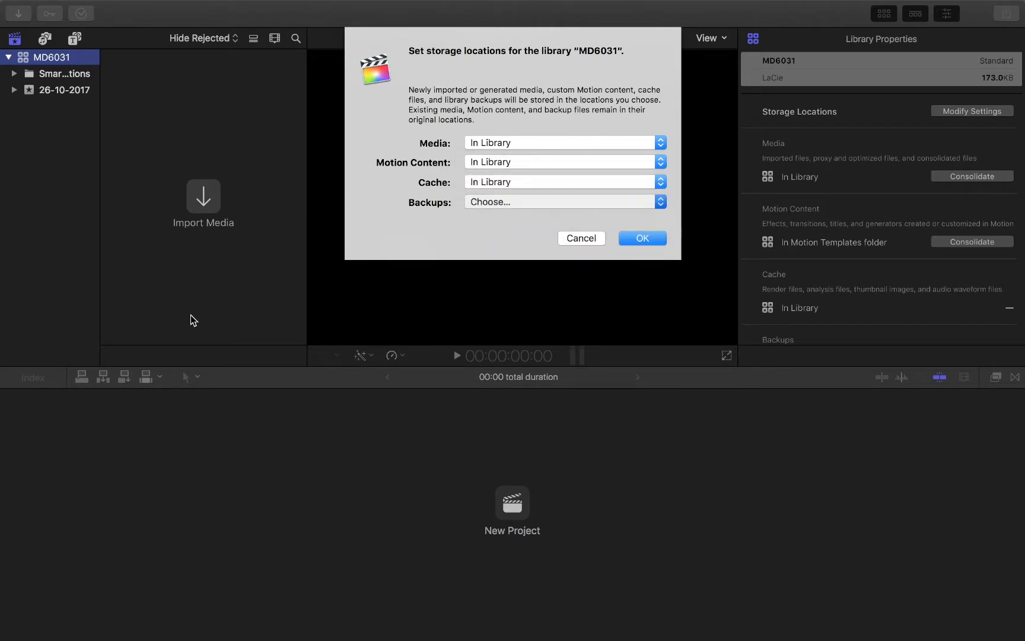
click(308, 288)
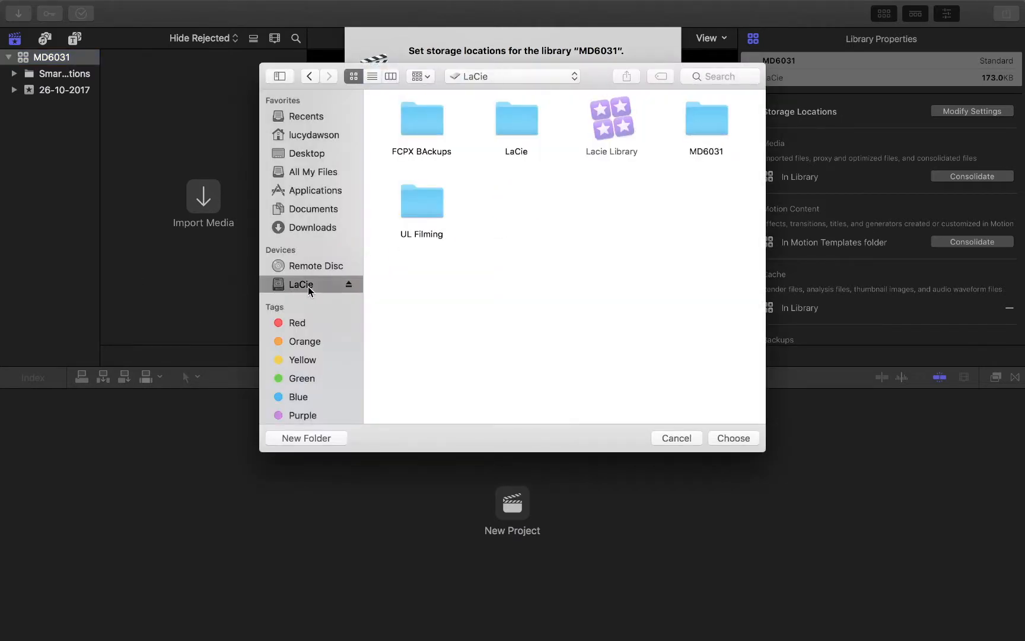
click(425, 112)
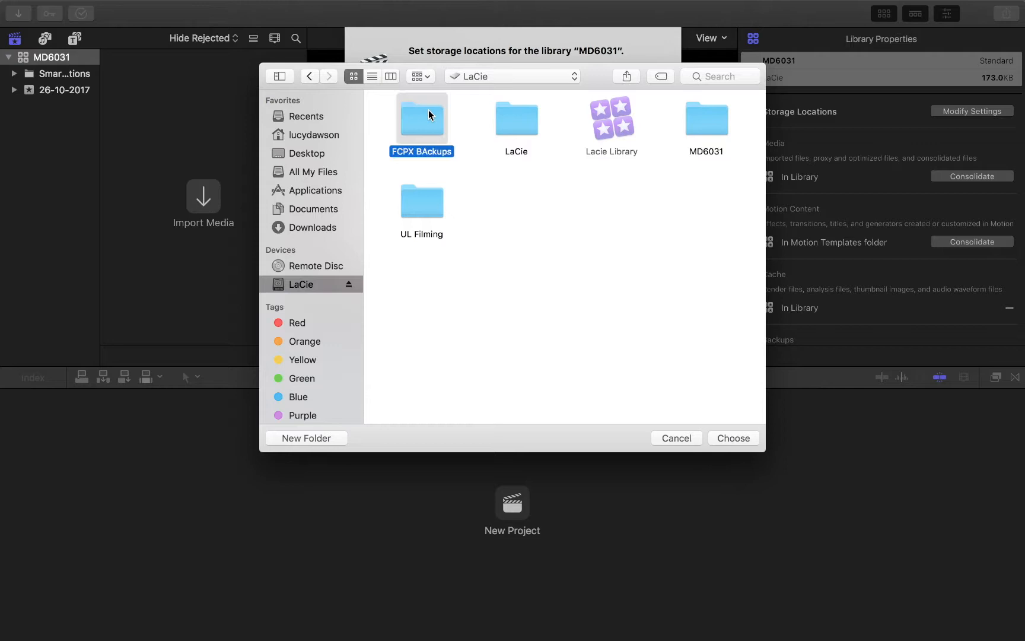
click(723, 439)
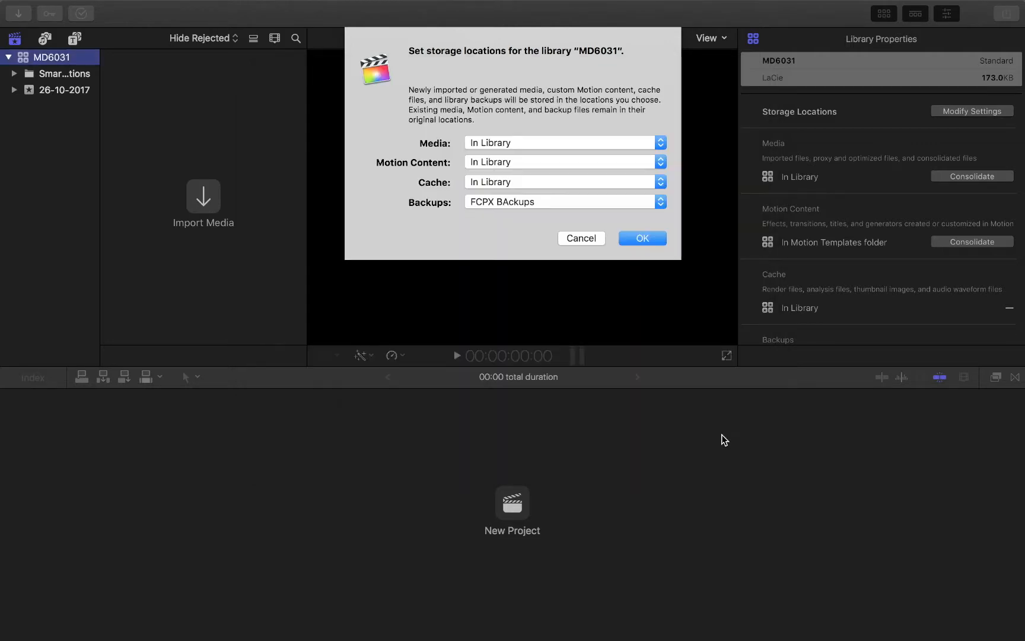
click(645, 239)
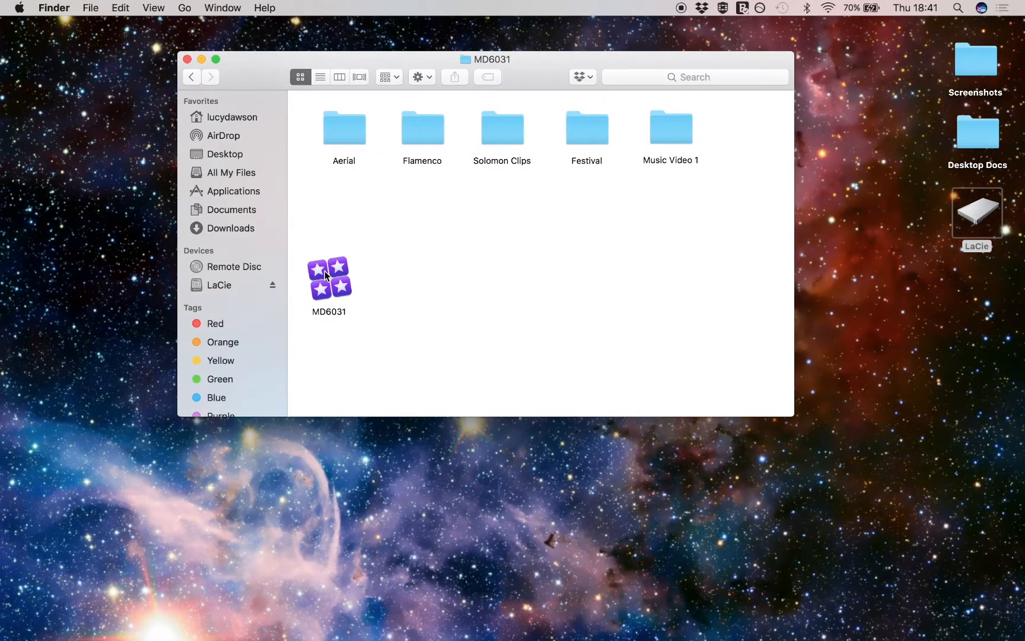
In Finder, line up the MD6031 library icon beneath the Aerial folder and close the folder window.
drag(330, 268, 339, 195)
click(224, 287)
double_click(367, 248)
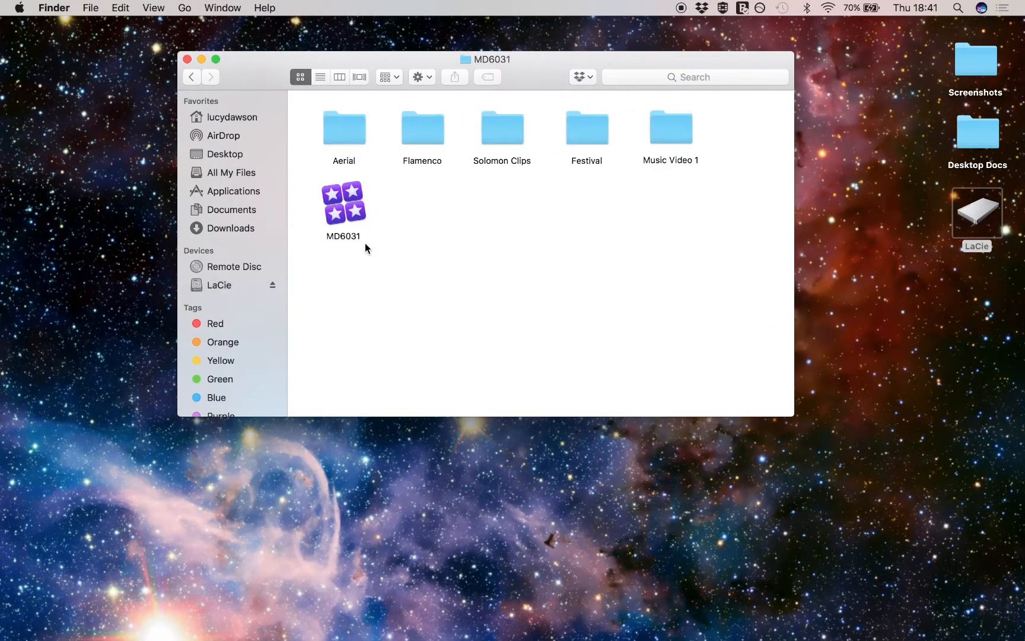
click(344, 214)
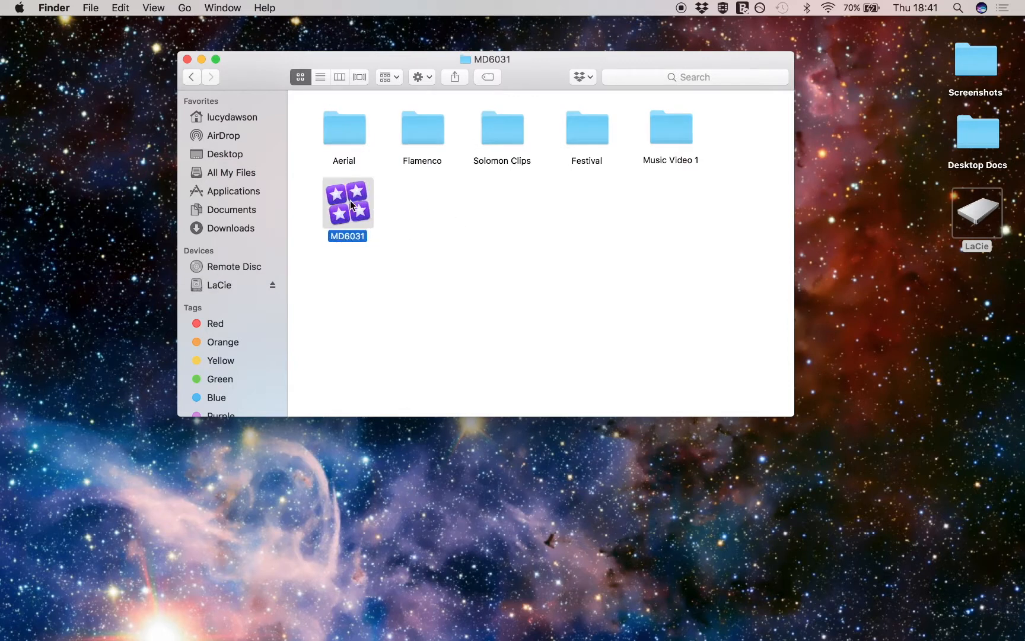
drag(344, 213, 340, 215)
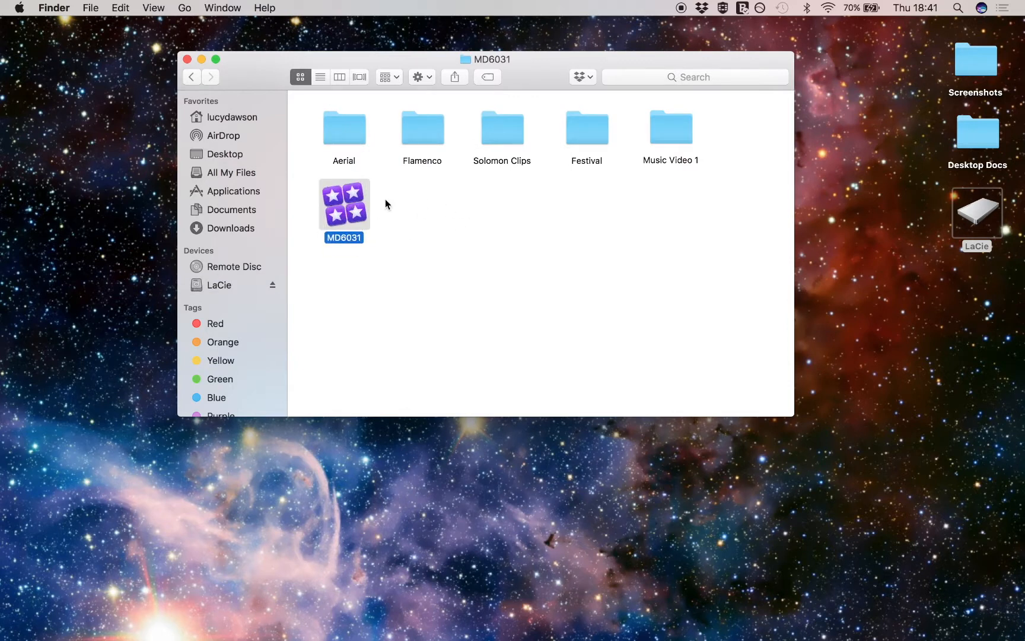
click(187, 58)
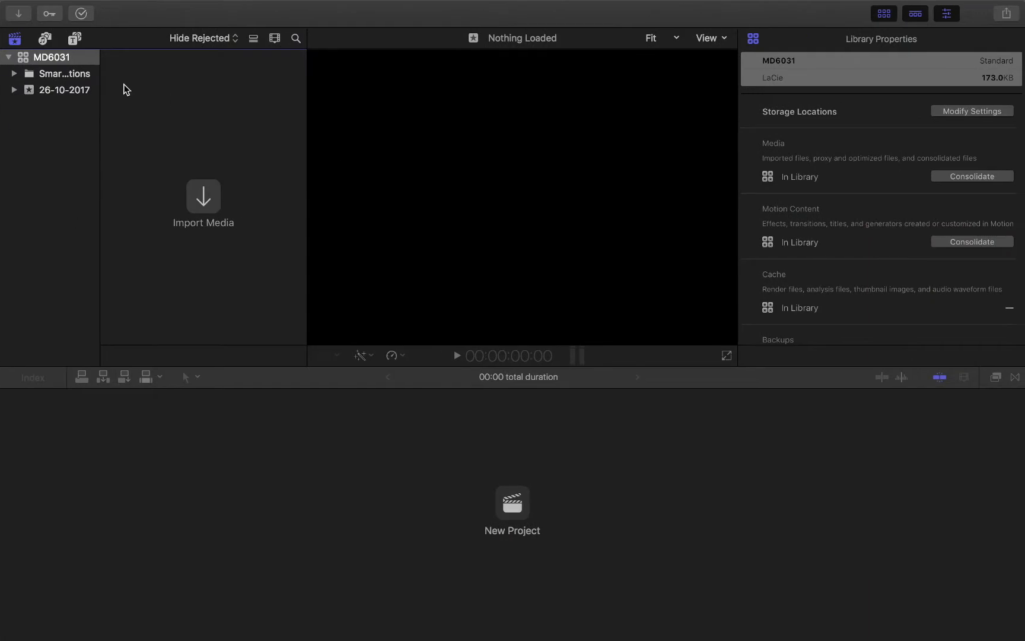
Import Aerial Multicam.fcpxml from the MD6031 Aerial folder into the MD6031 library and dismiss the import report.
click(67, 60)
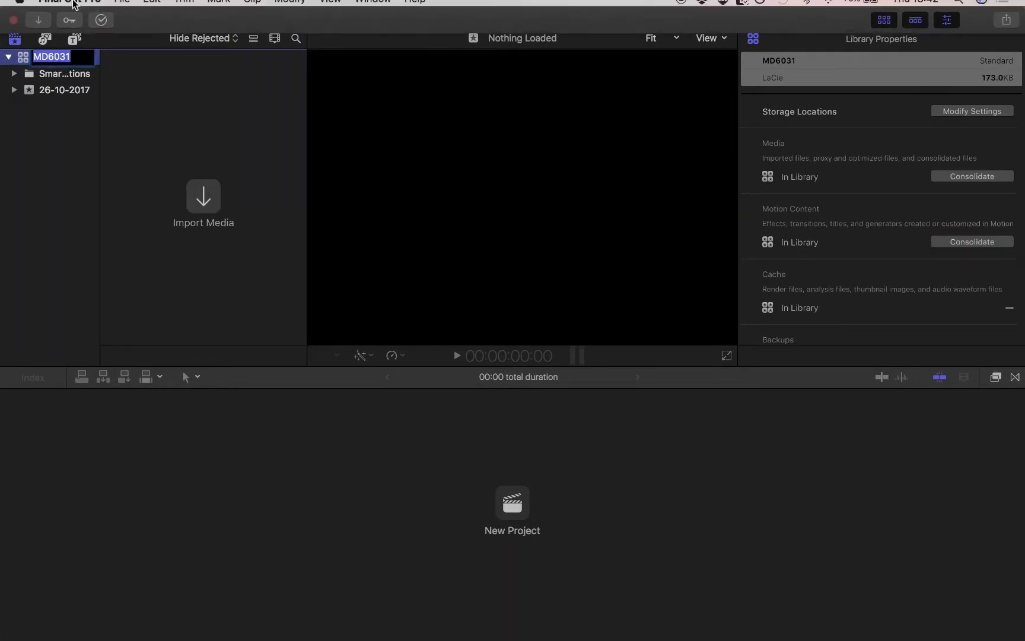
mouse_move(113, 5)
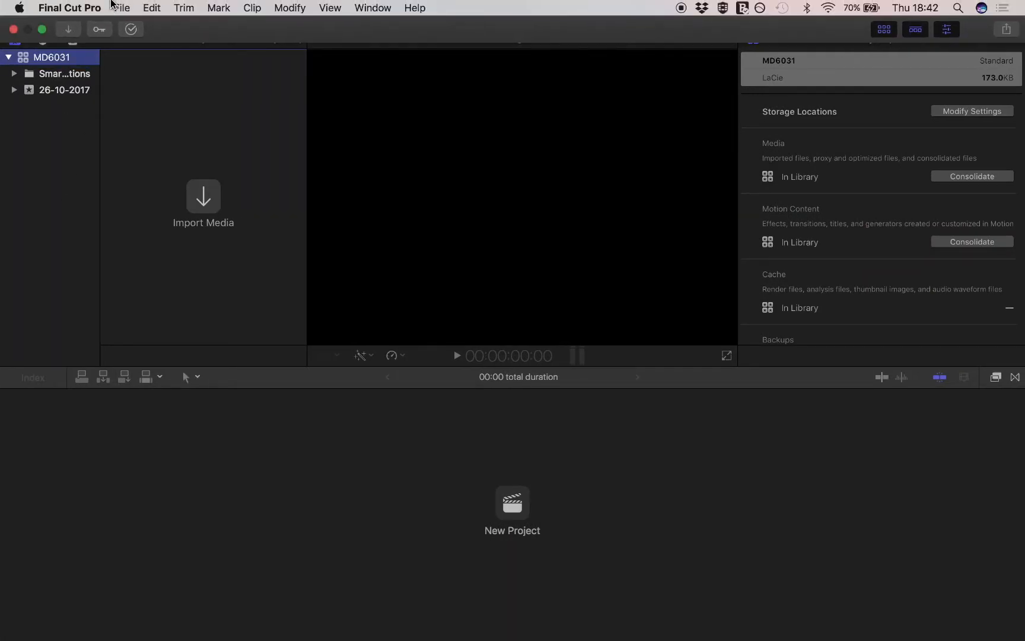
click(128, 12)
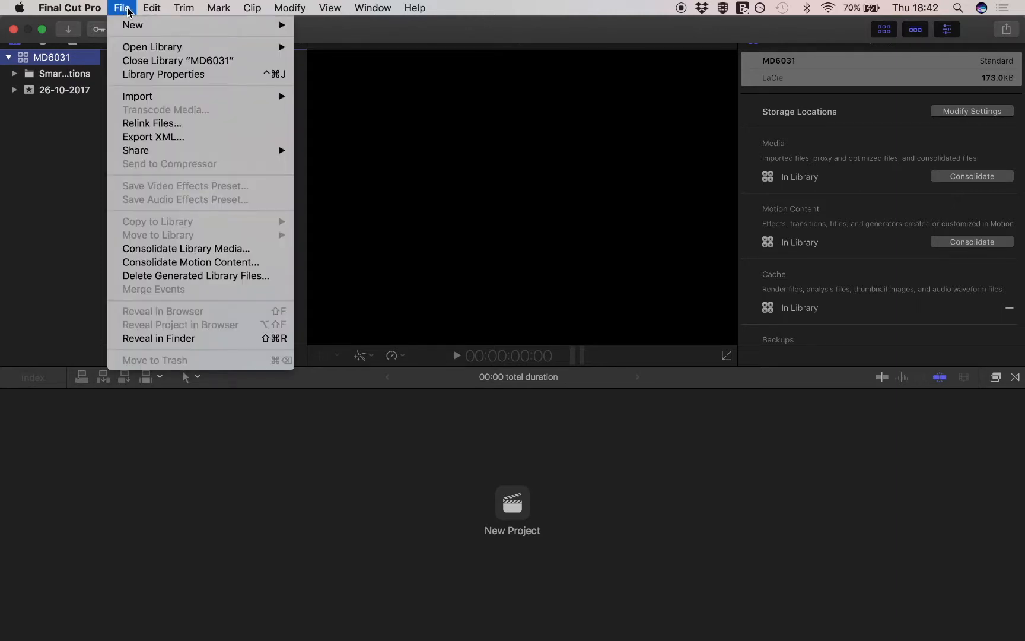
mouse_move(141, 100)
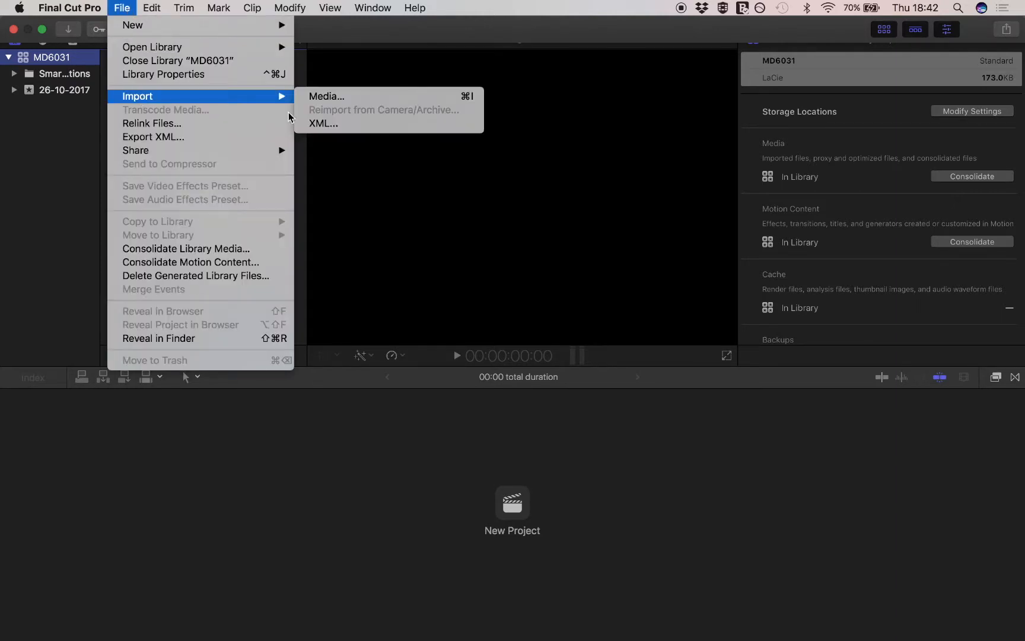
click(322, 127)
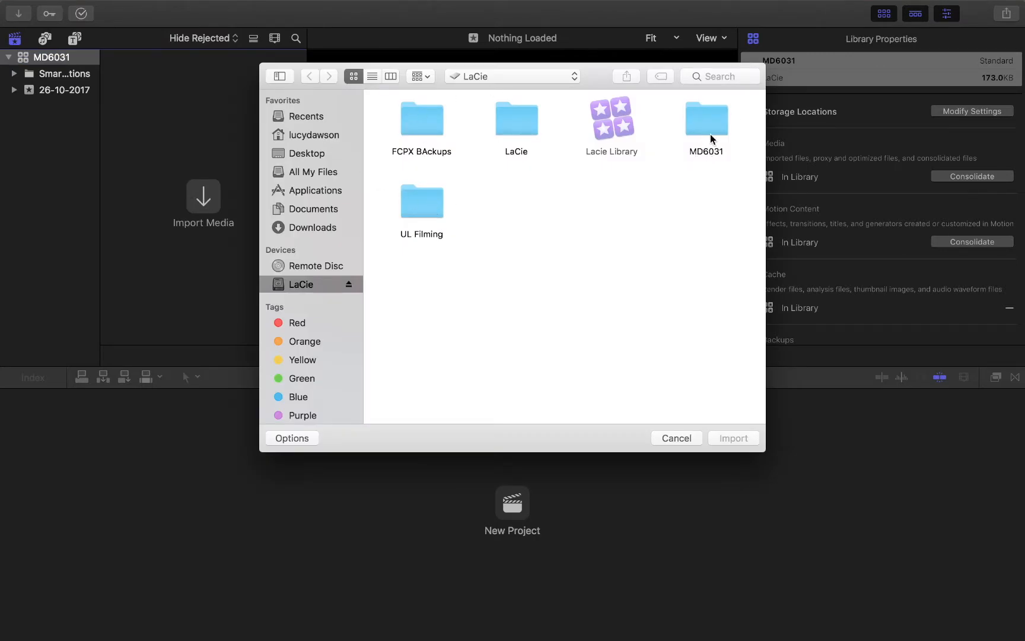
double_click(711, 117)
double_click(436, 122)
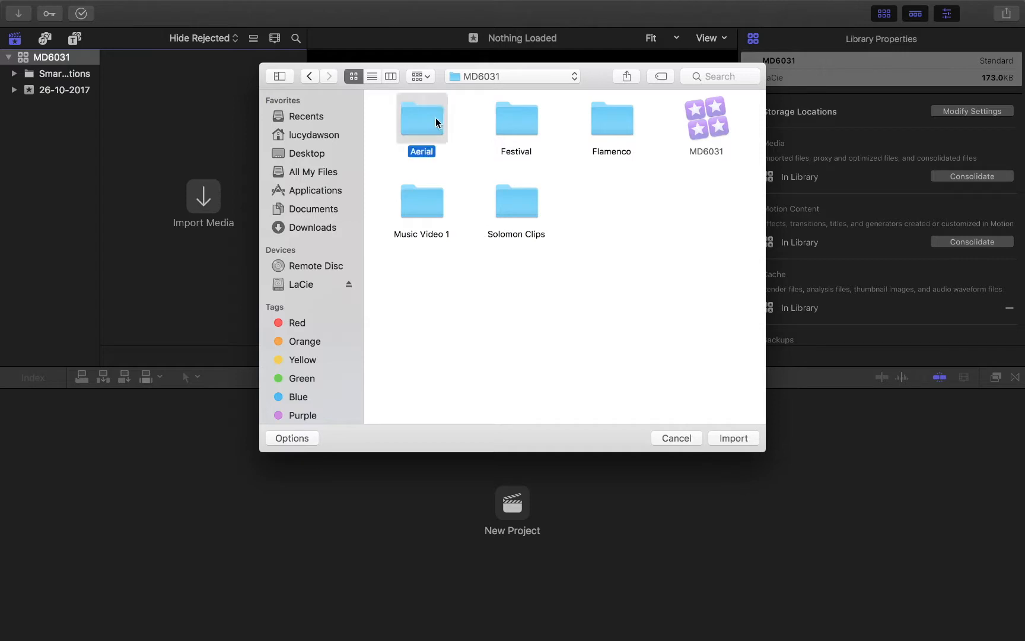
click(703, 120)
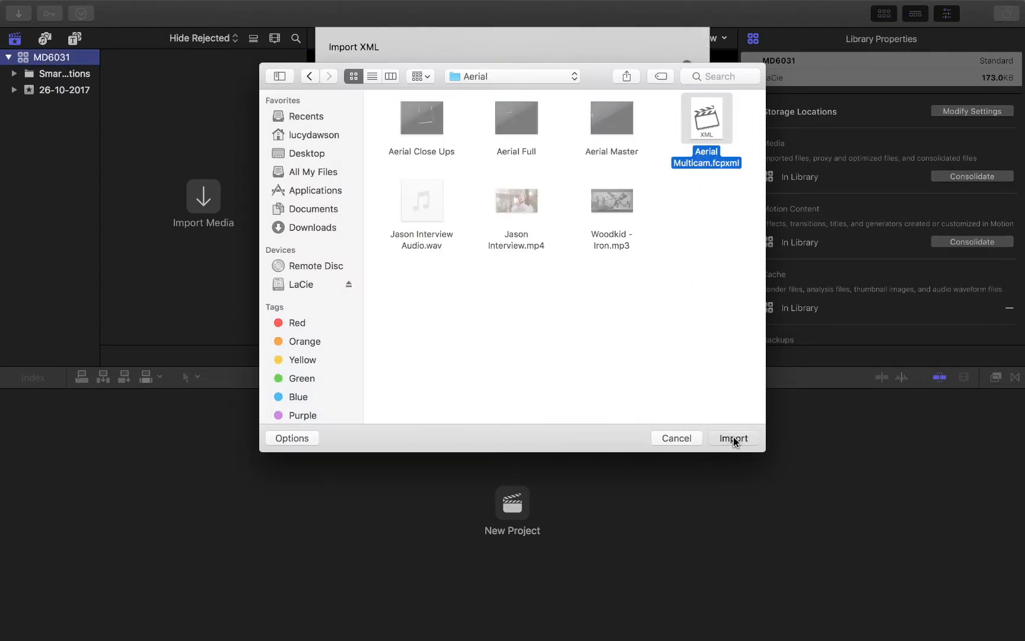
click(734, 438)
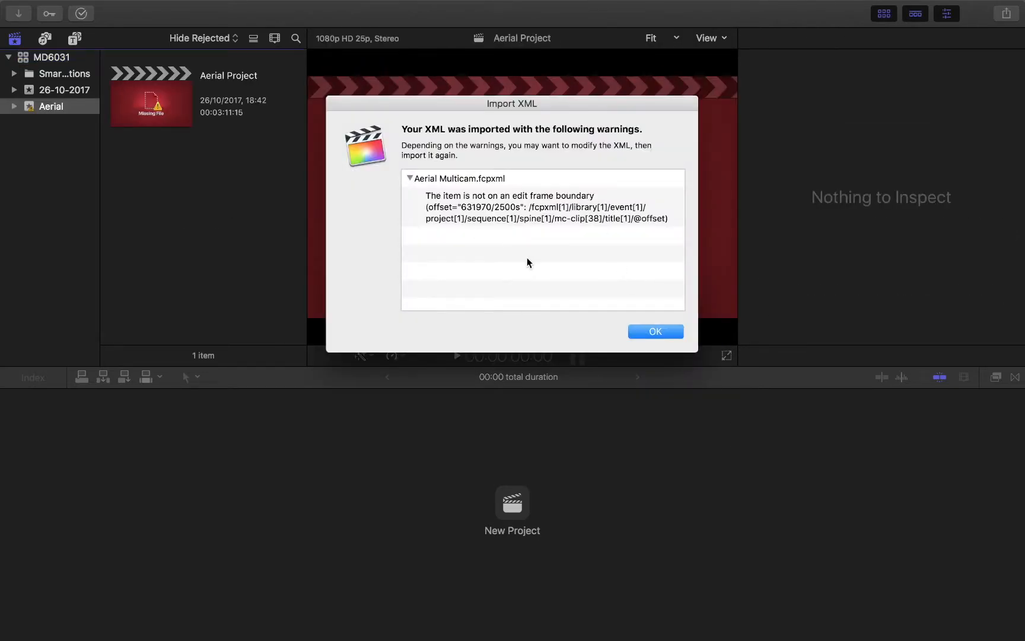
click(656, 330)
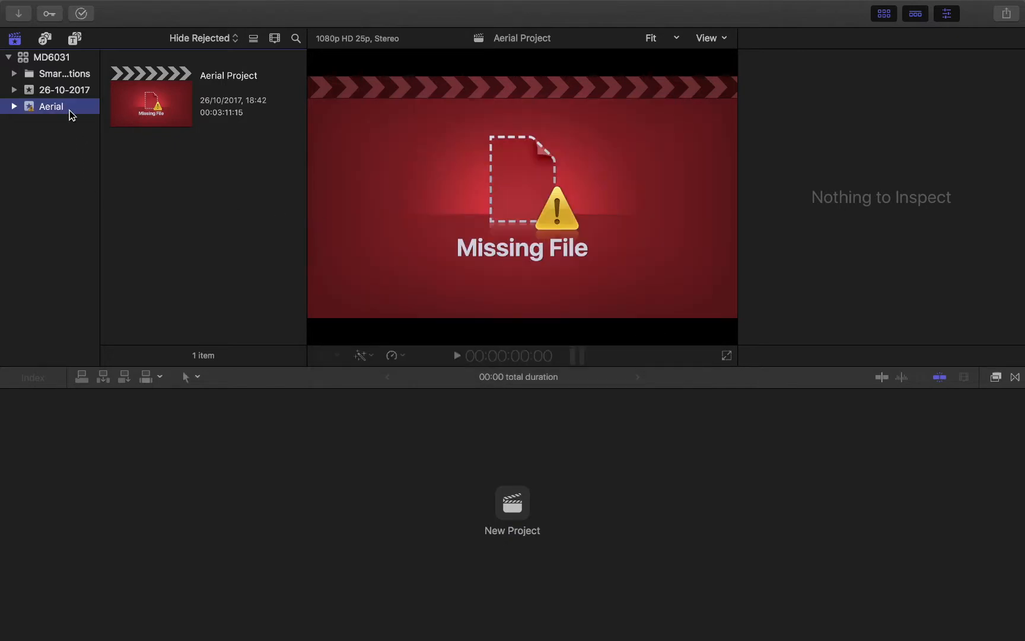
Import Body & Soul Promo.fcpxml from the LaCie drive's MD6031 Festival folder and dismiss the import report.
mouse_move(69, 5)
click(121, 8)
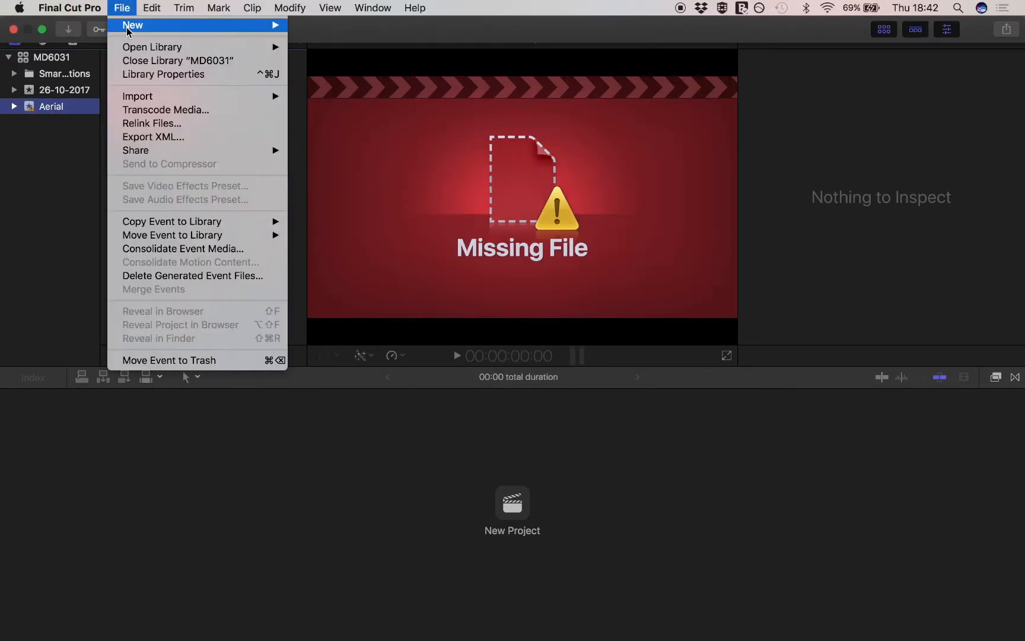
mouse_move(152, 95)
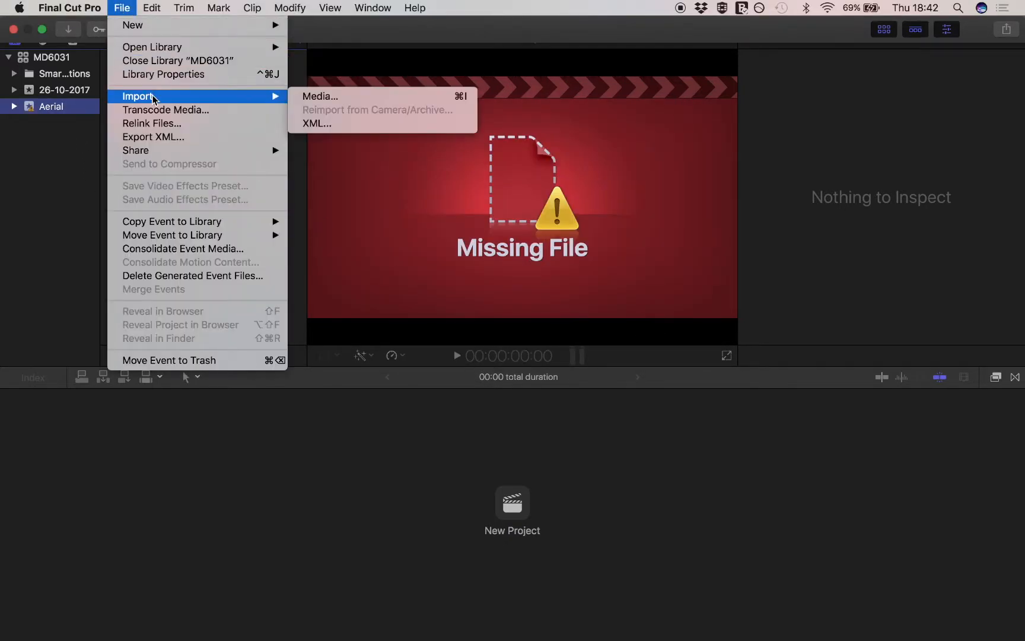
click(355, 122)
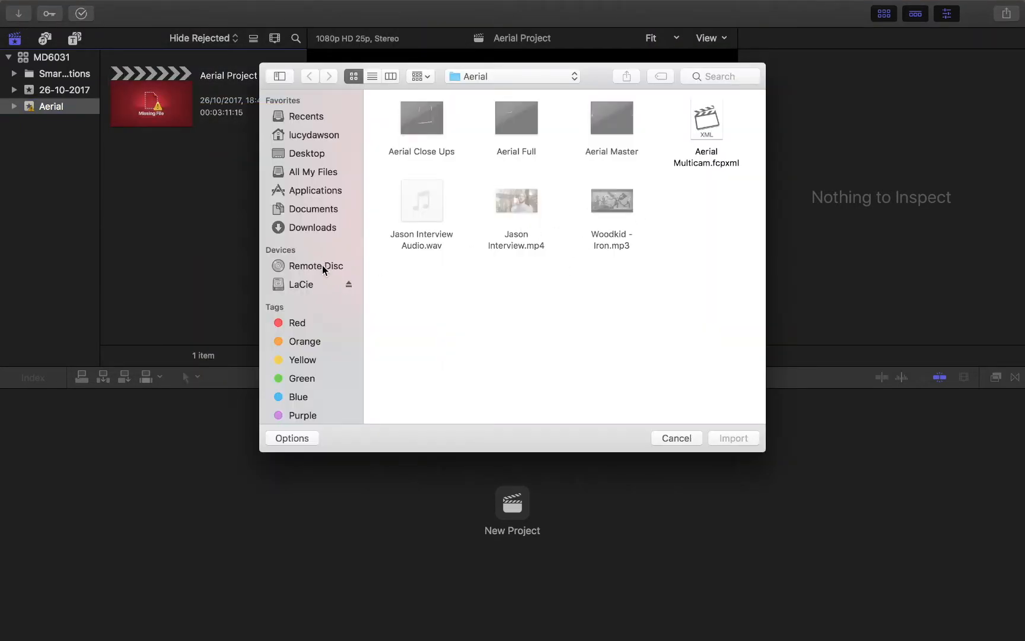
click(323, 286)
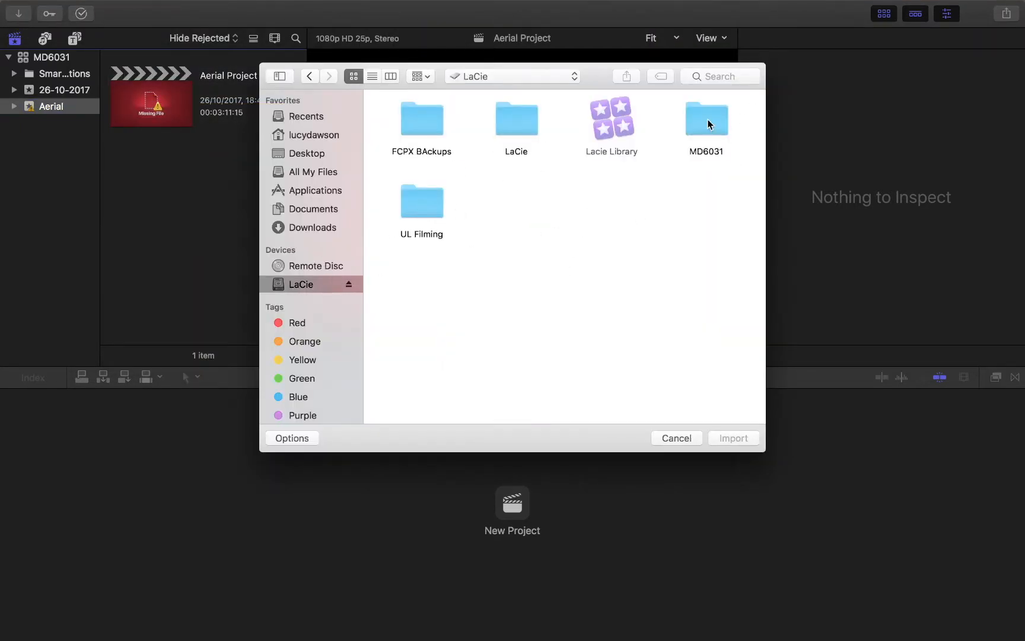
double_click(709, 124)
double_click(521, 123)
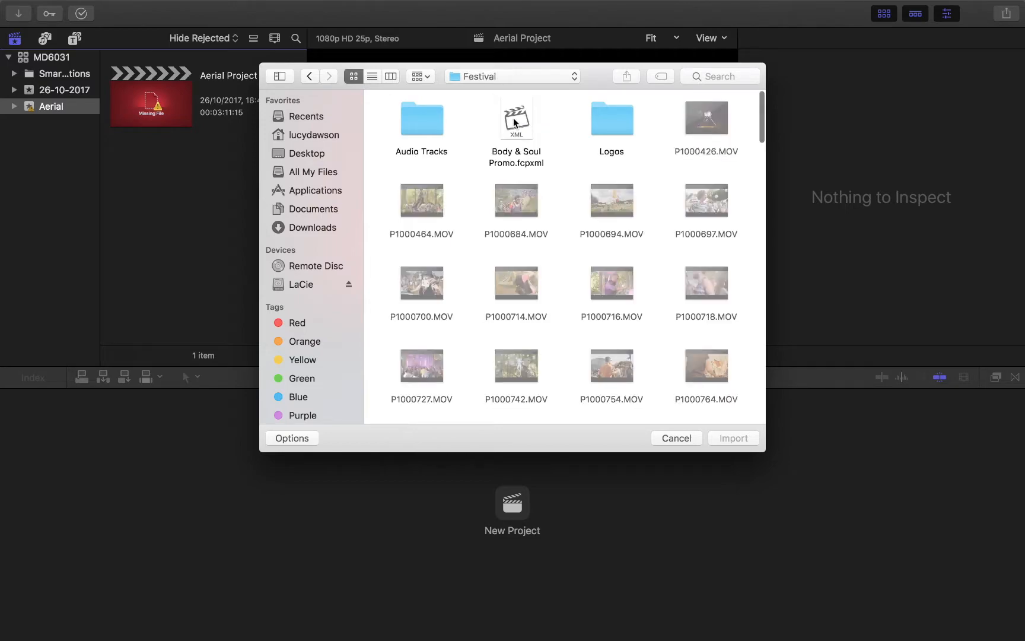
click(518, 121)
click(733, 438)
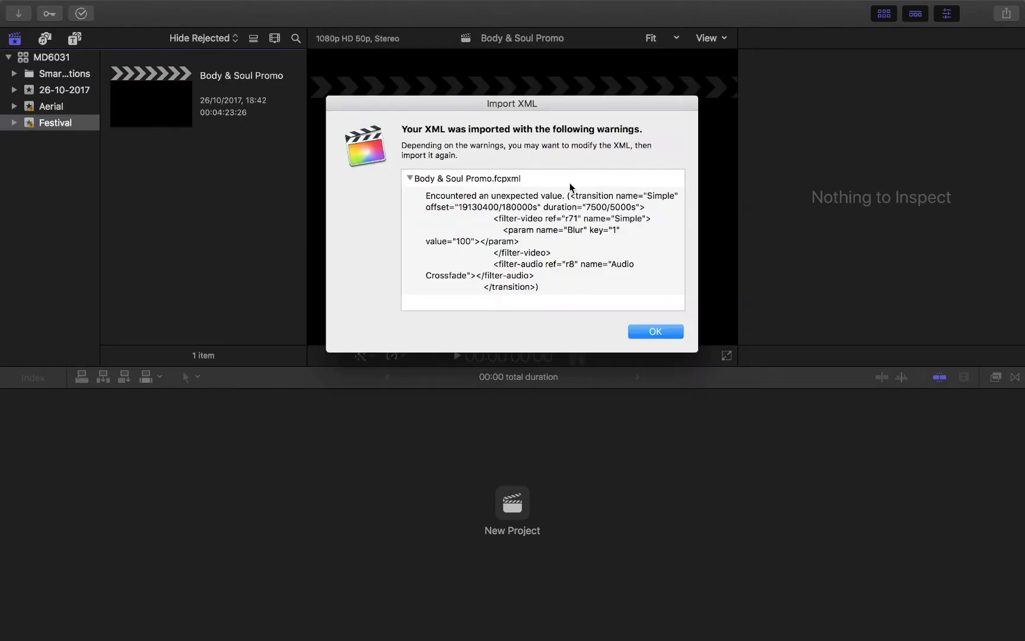
click(654, 331)
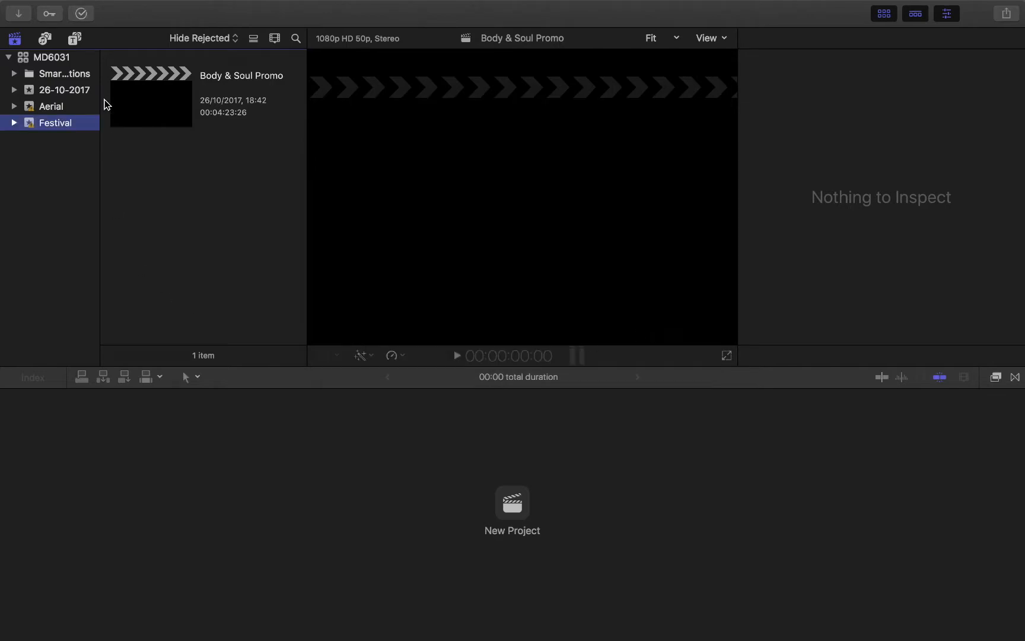
Open Aerial Project from the Aerial event in the timeline and look over its clips.
click(61, 107)
click(73, 124)
click(61, 110)
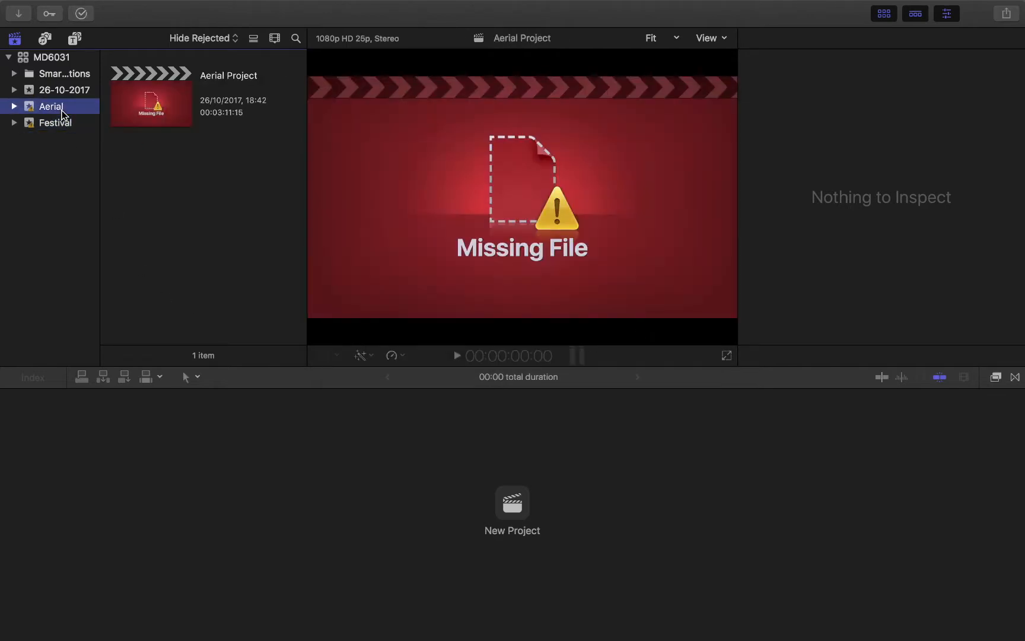
double_click(166, 123)
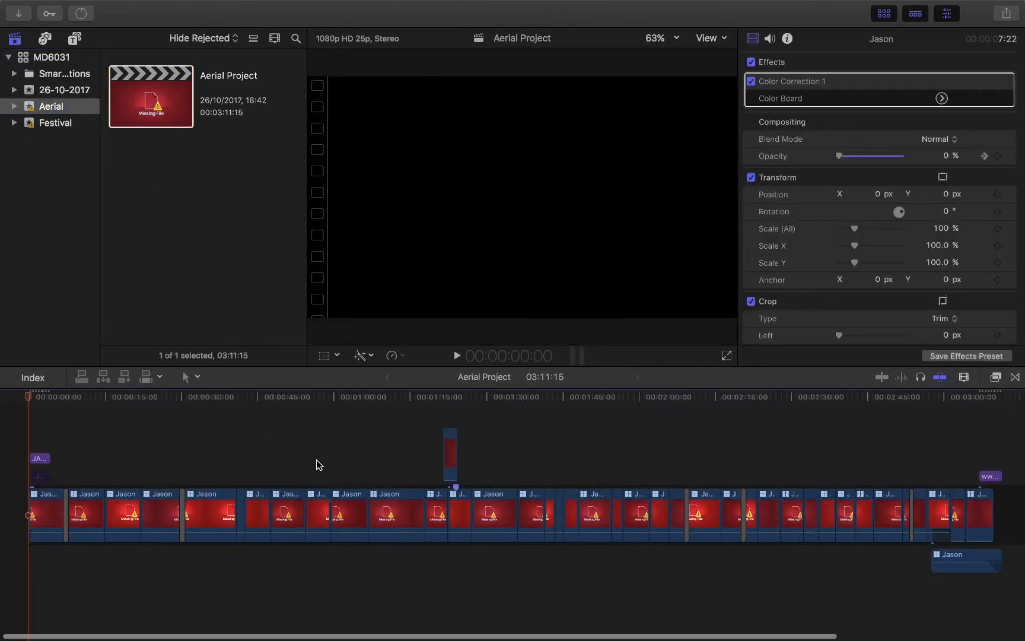
scroll(319, 465, right, 2)
scroll(323, 465, left, 2)
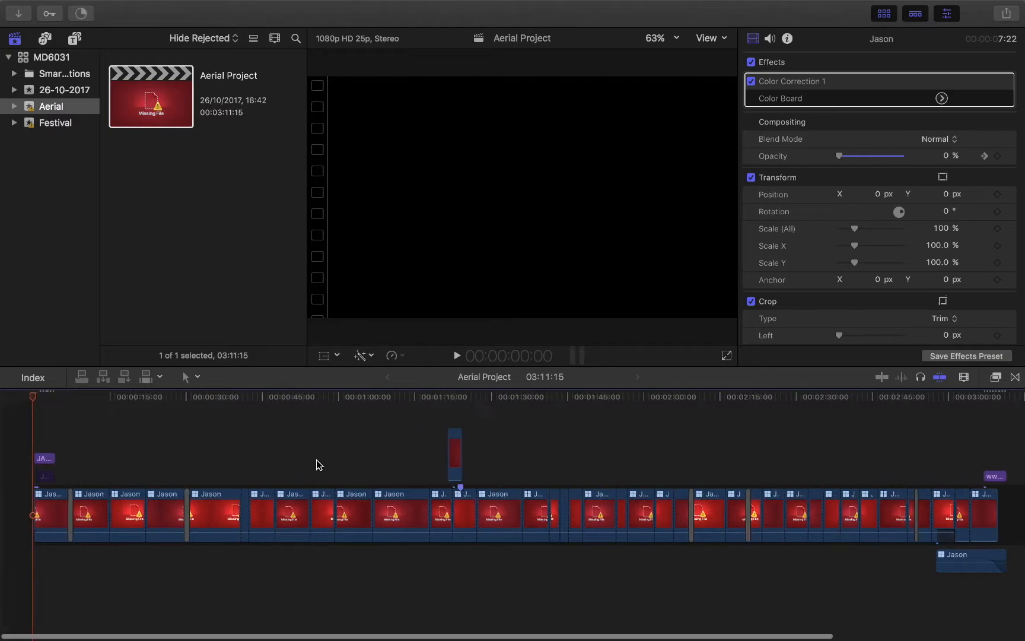
Check the opening clips of Aerial Project, select the second clip in the timeline and open Relink Files for it.
click(117, 405)
click(86, 400)
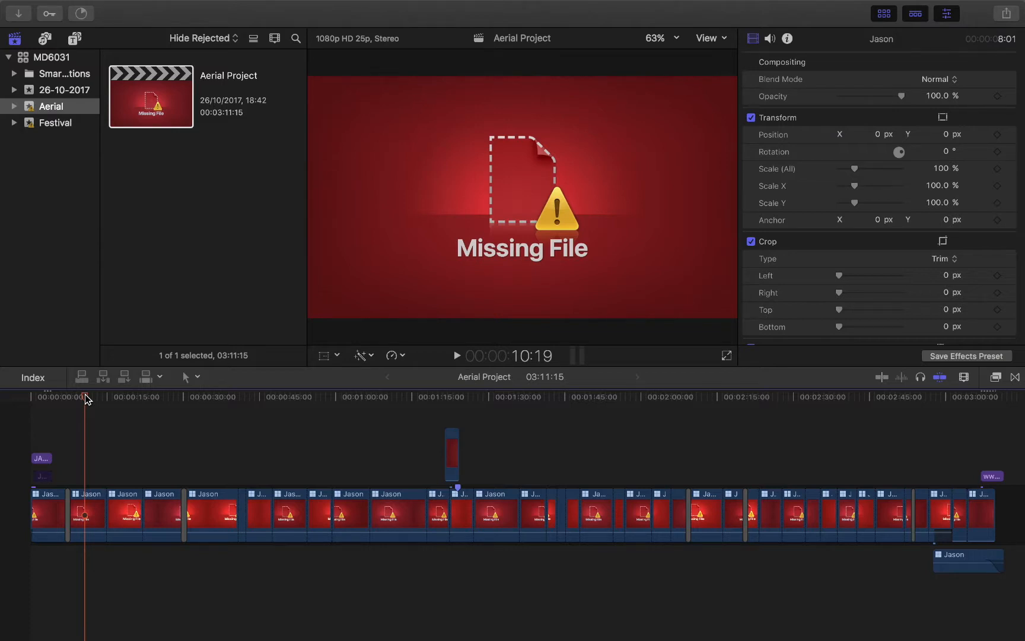
click(98, 508)
click(115, 453)
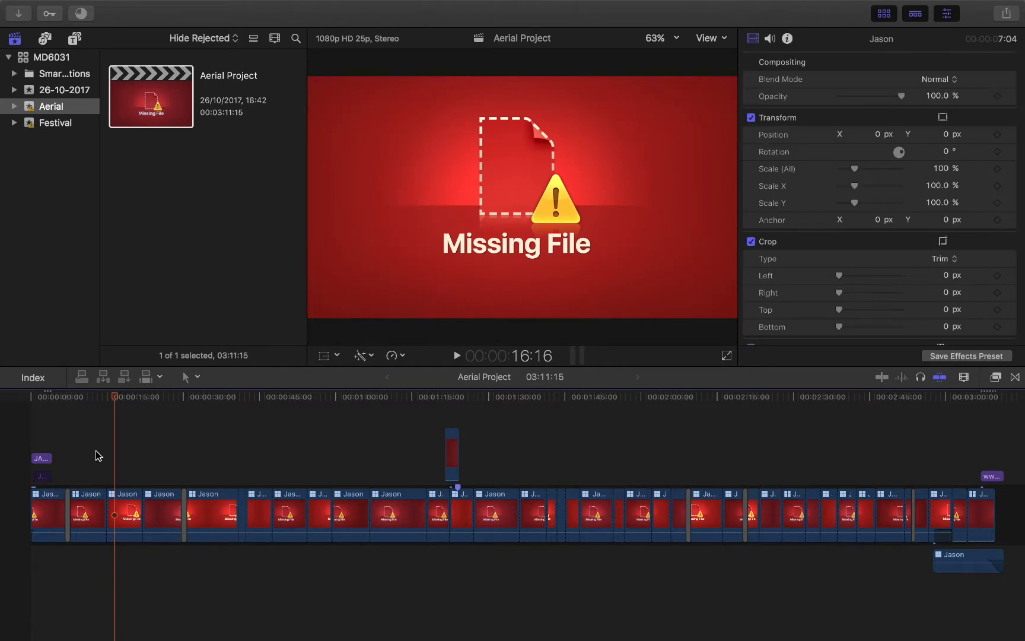
click(85, 498)
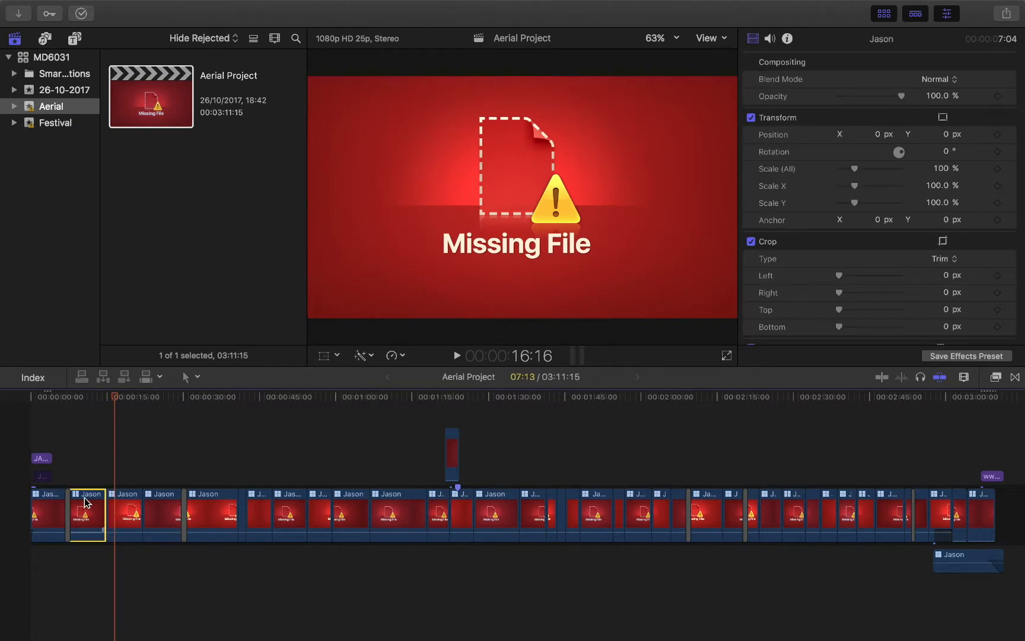
mouse_move(170, 3)
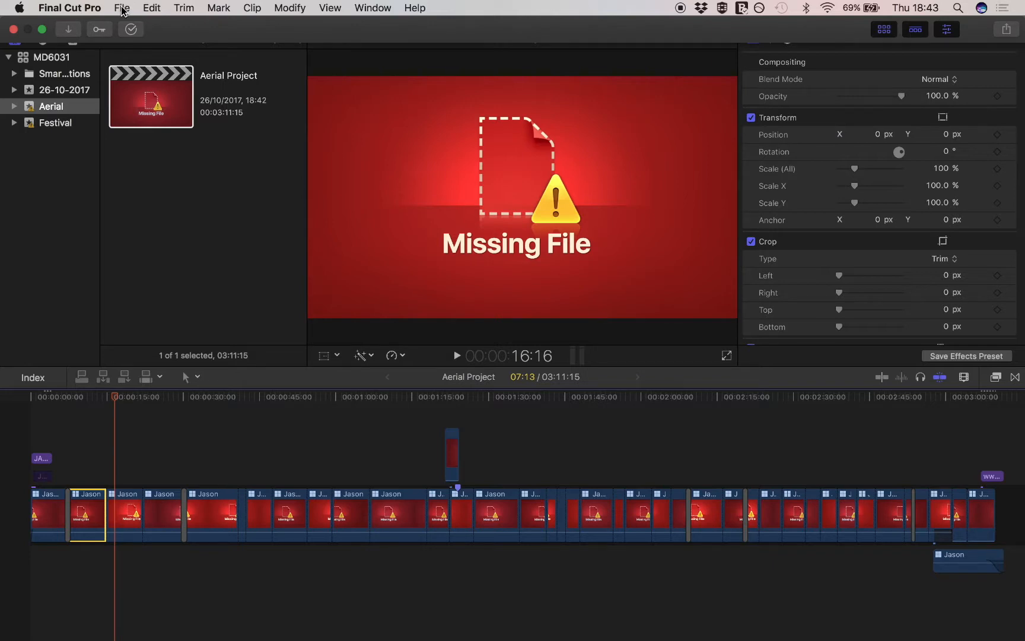
click(121, 9)
click(125, 126)
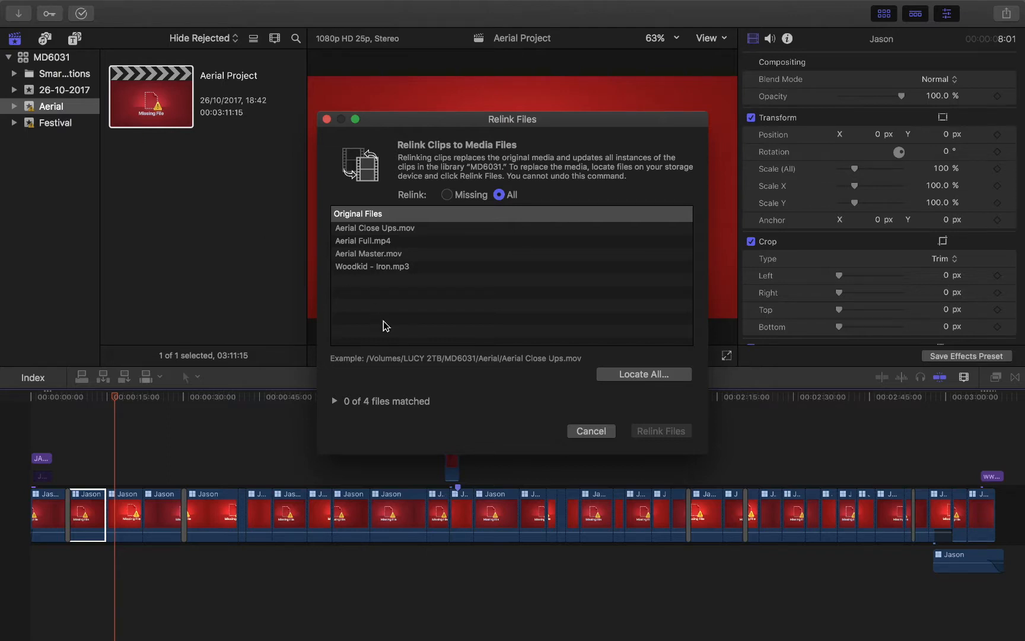
Match the original Aerial Close Ups.mov to the Aerial Close Ups file in the LaCie drive's MD6031 Aerial folder.
click(356, 229)
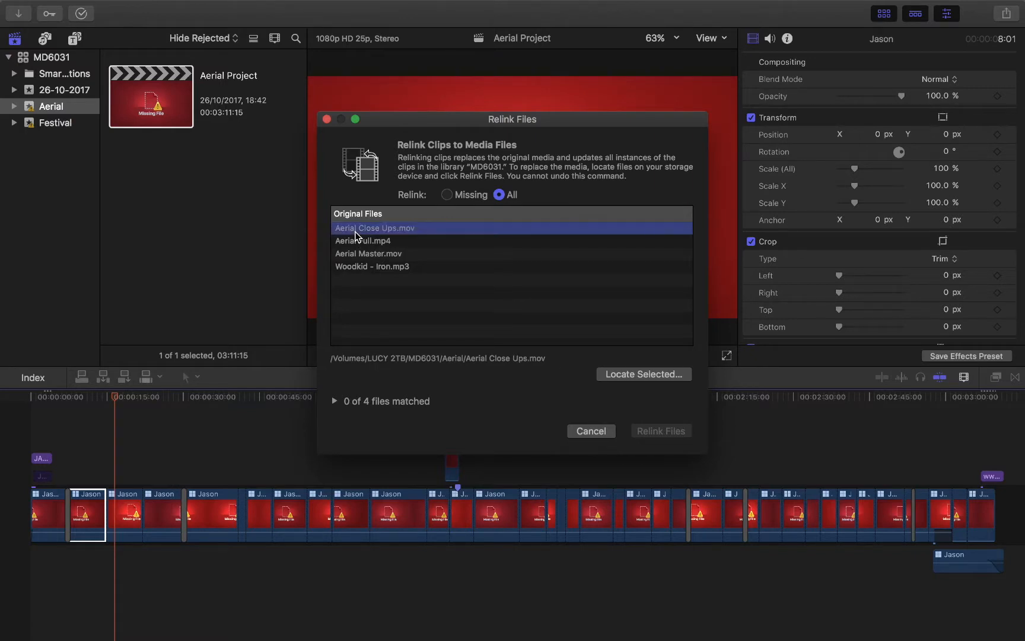
click(640, 375)
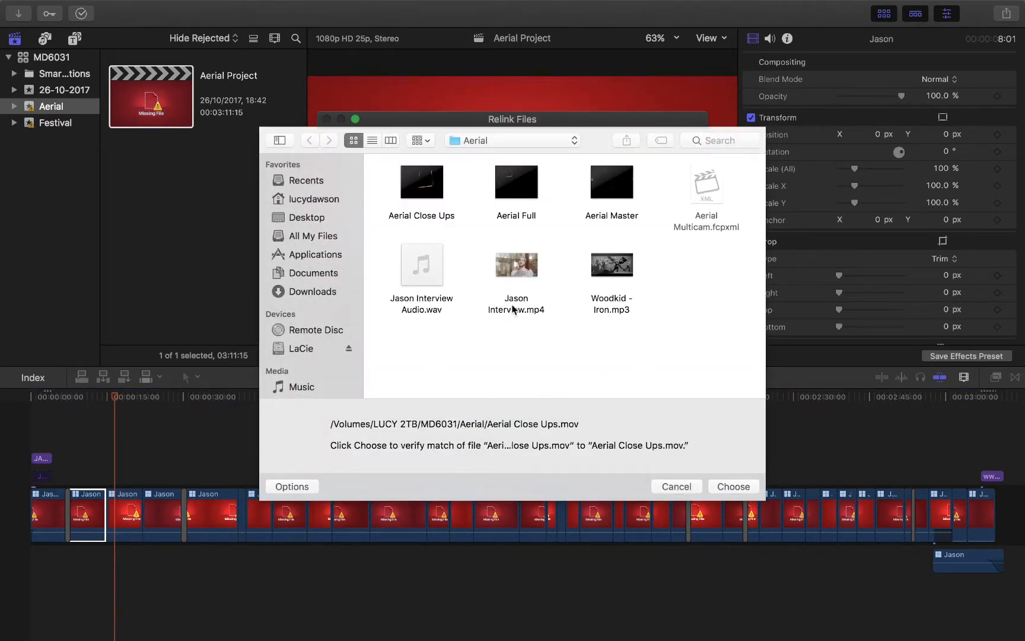
click(298, 345)
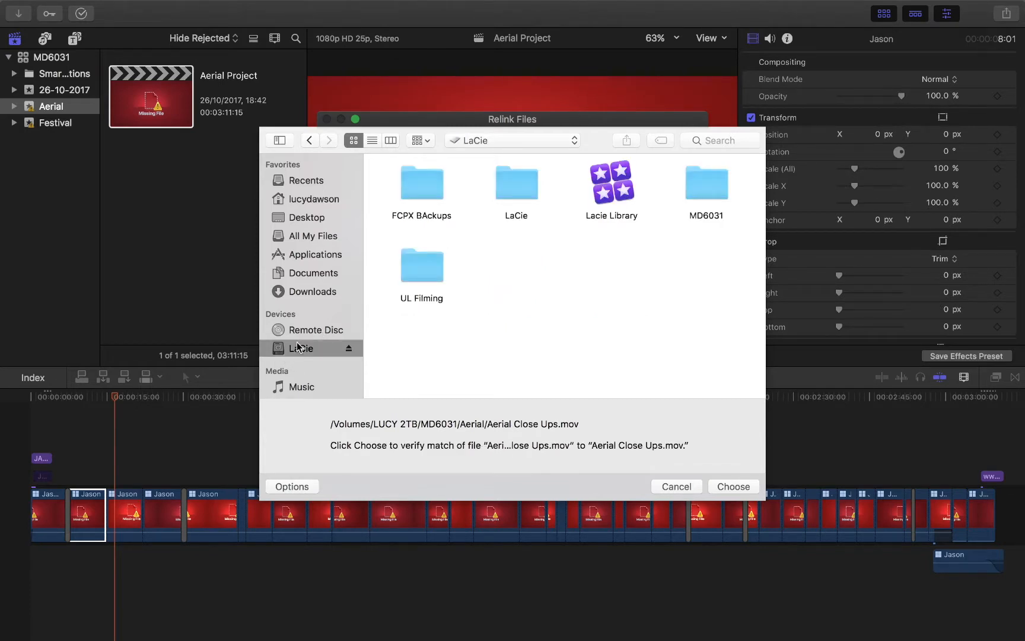
double_click(707, 187)
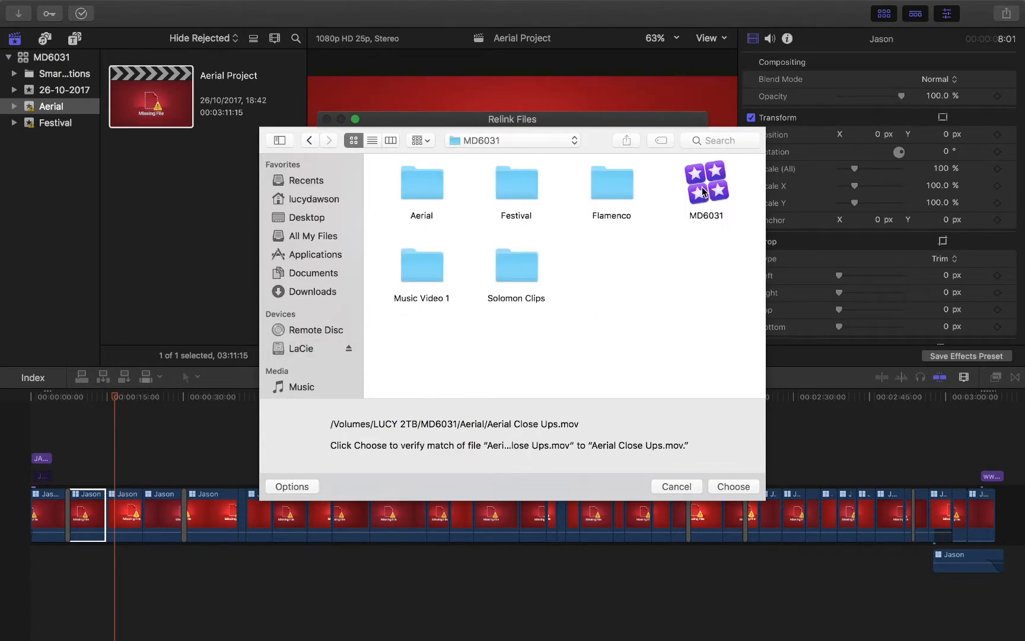
double_click(422, 184)
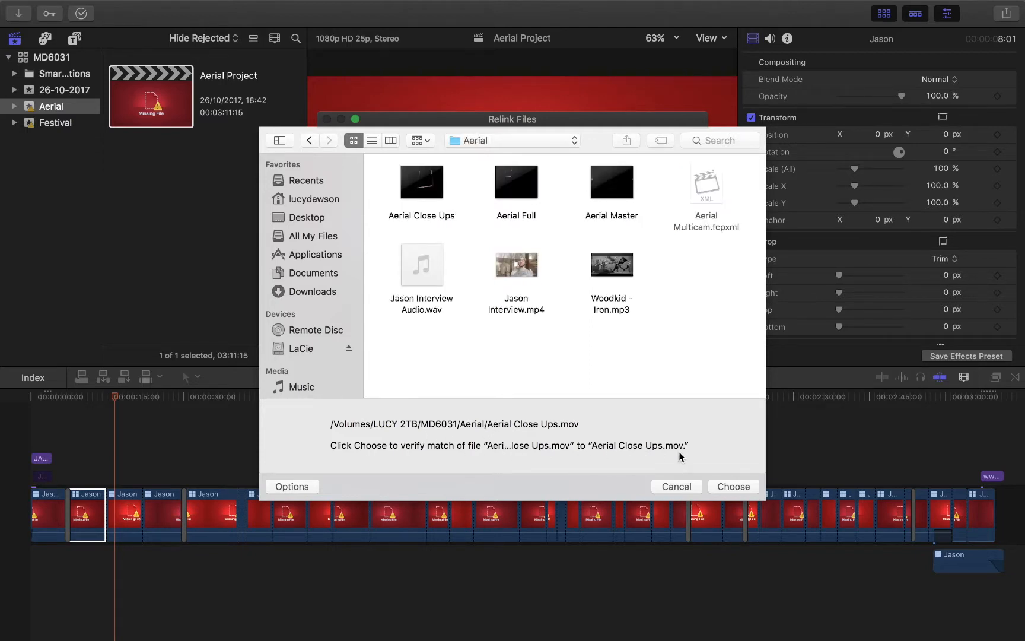
click(408, 194)
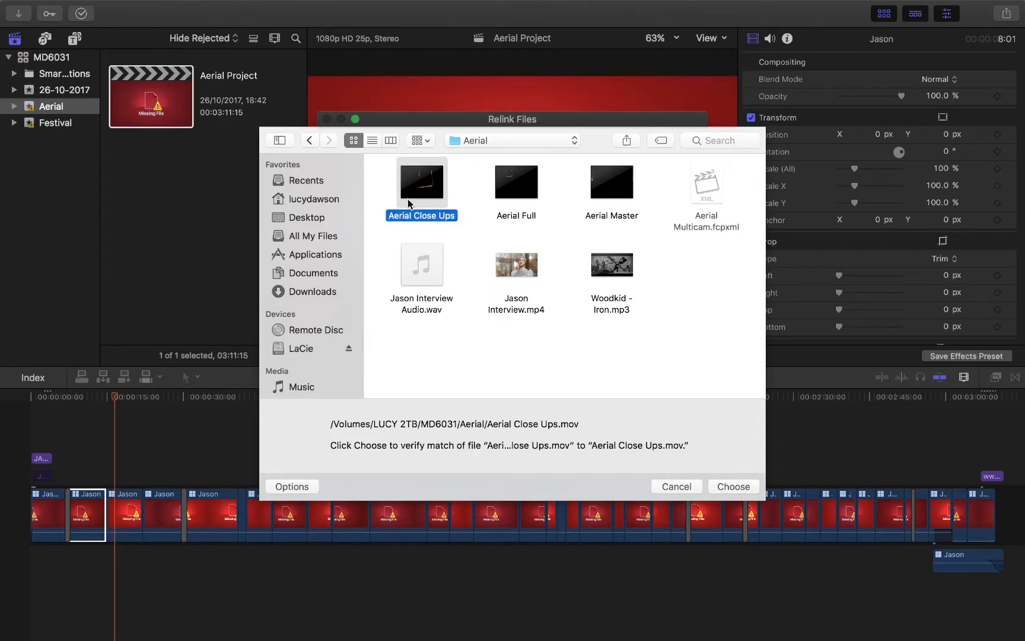
click(734, 487)
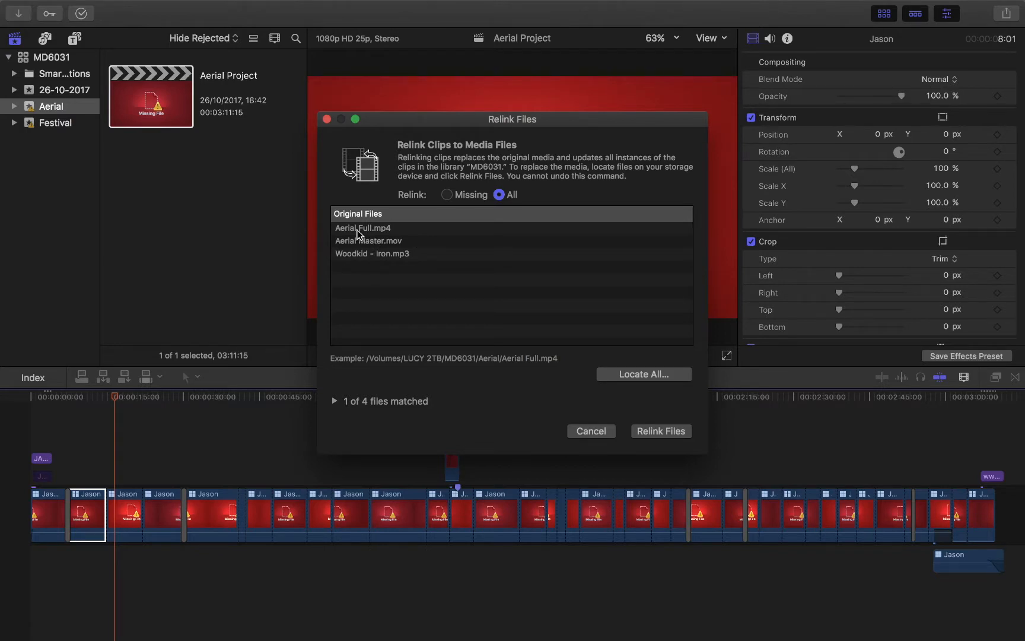
Match the original Aerial Full.mp4 to the Aerial Full file in the same Aerial folder.
mouse_move(358, 233)
click(351, 230)
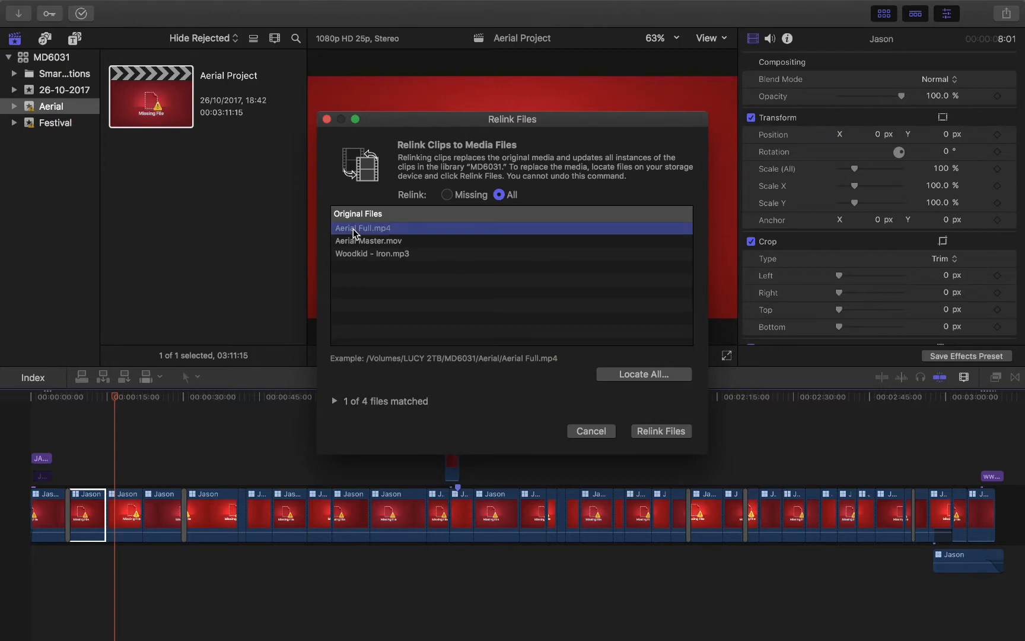
click(660, 377)
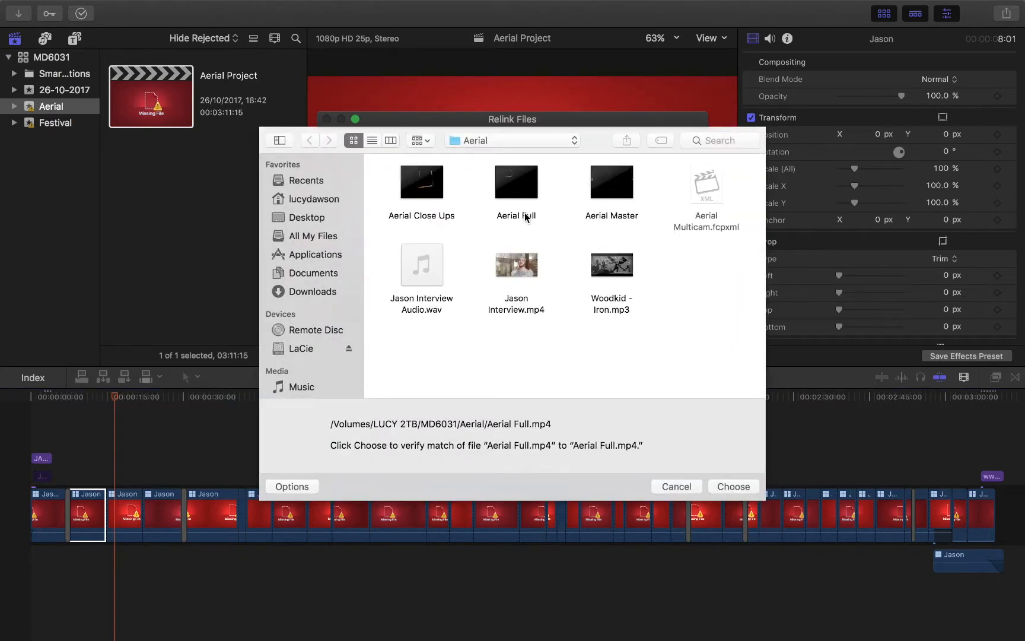
click(504, 189)
click(731, 487)
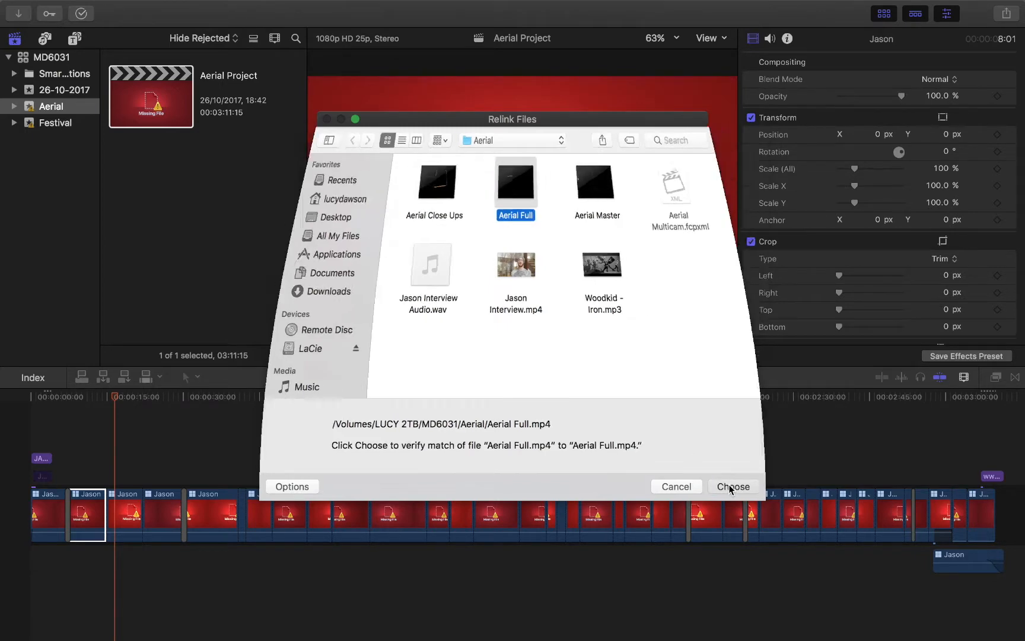
Match the original Aerial Master.mov to the Aerial Master file in the Aerial folder.
click(361, 229)
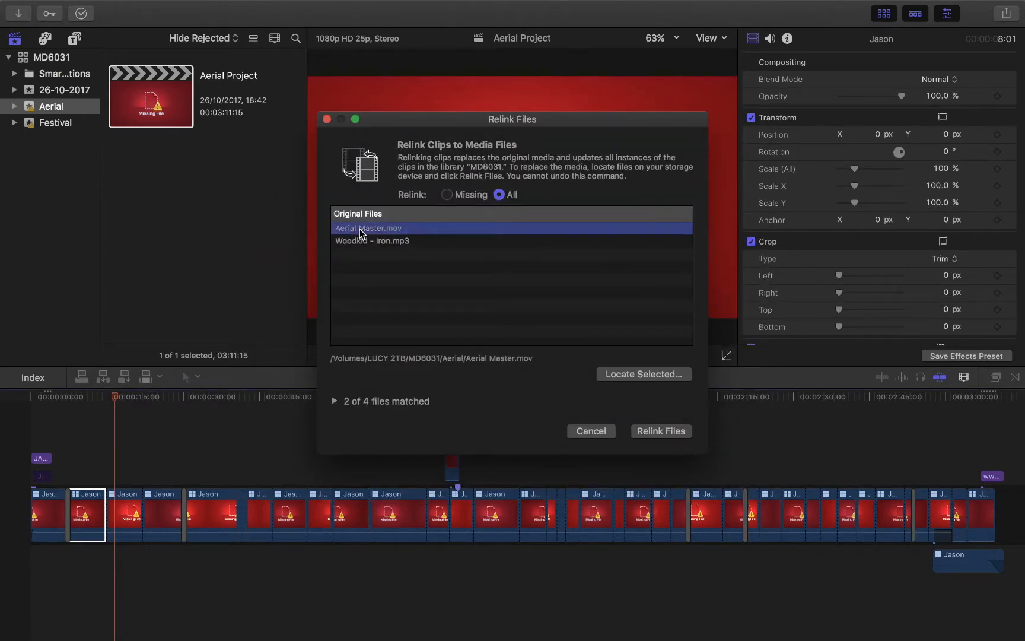
click(629, 375)
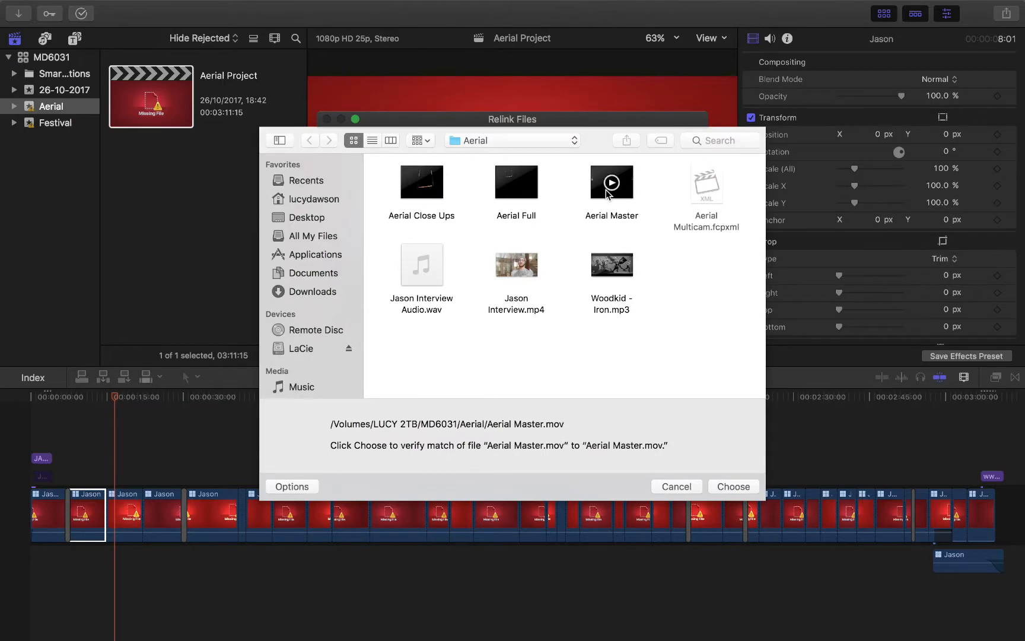
click(605, 194)
click(731, 487)
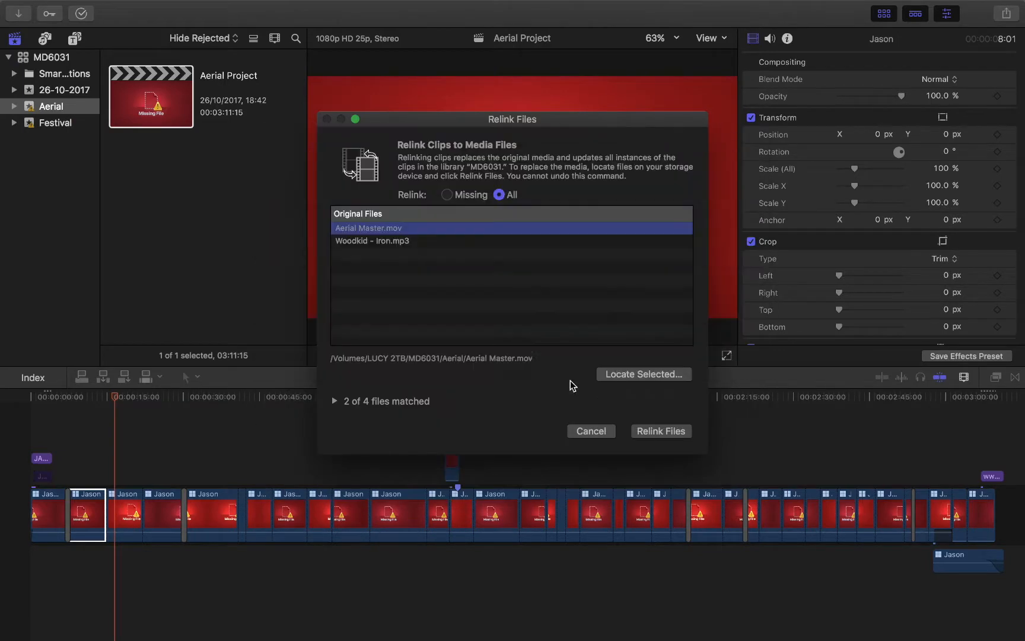
Match Woodkid - Iron.mp3 to its copy in the Aerial folder and relink all the matched files.
click(363, 229)
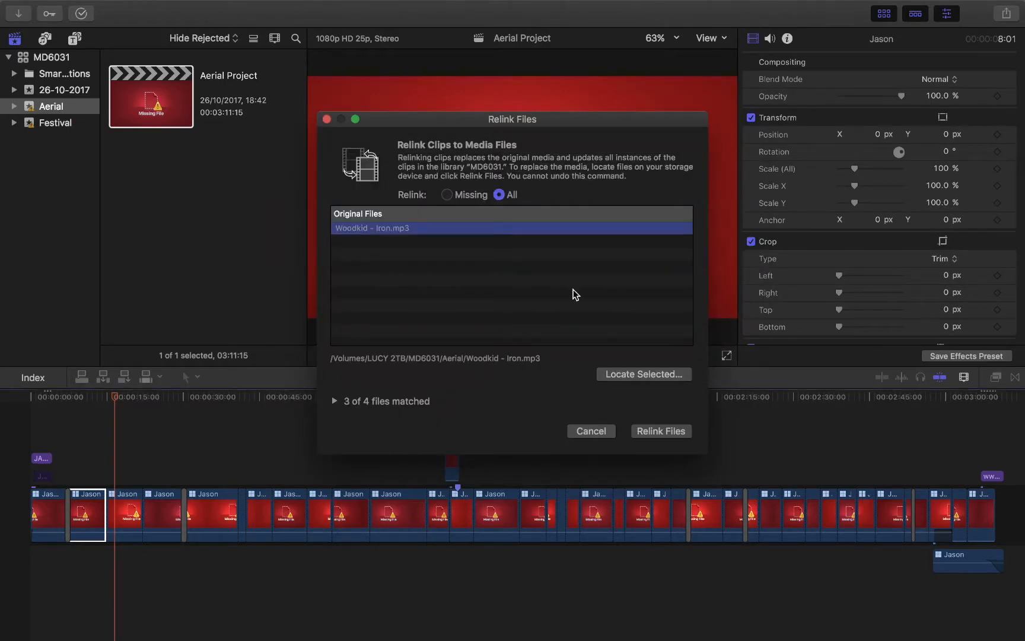
click(637, 373)
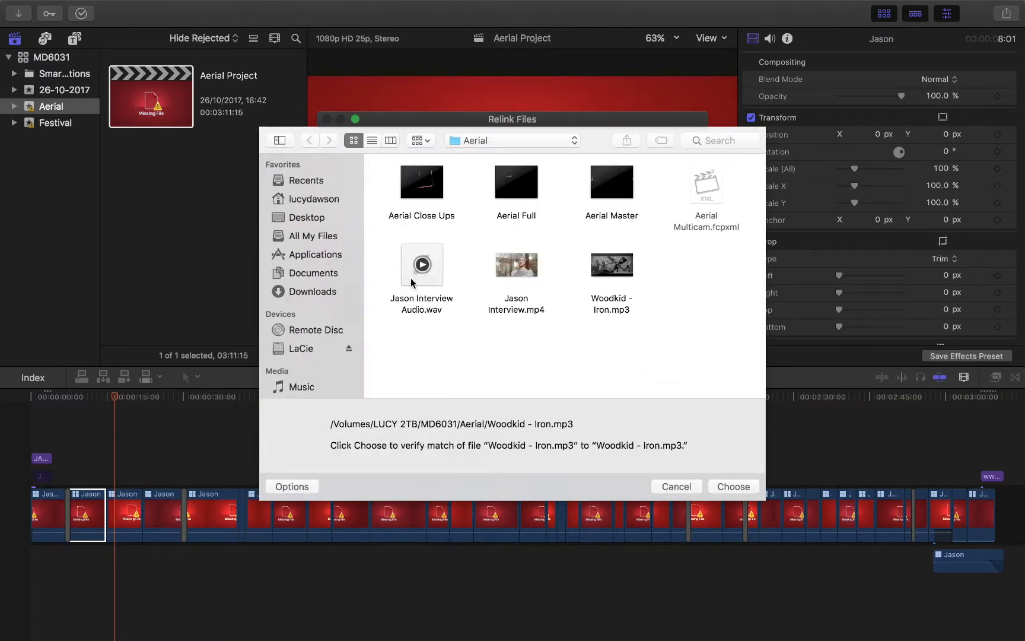
click(598, 274)
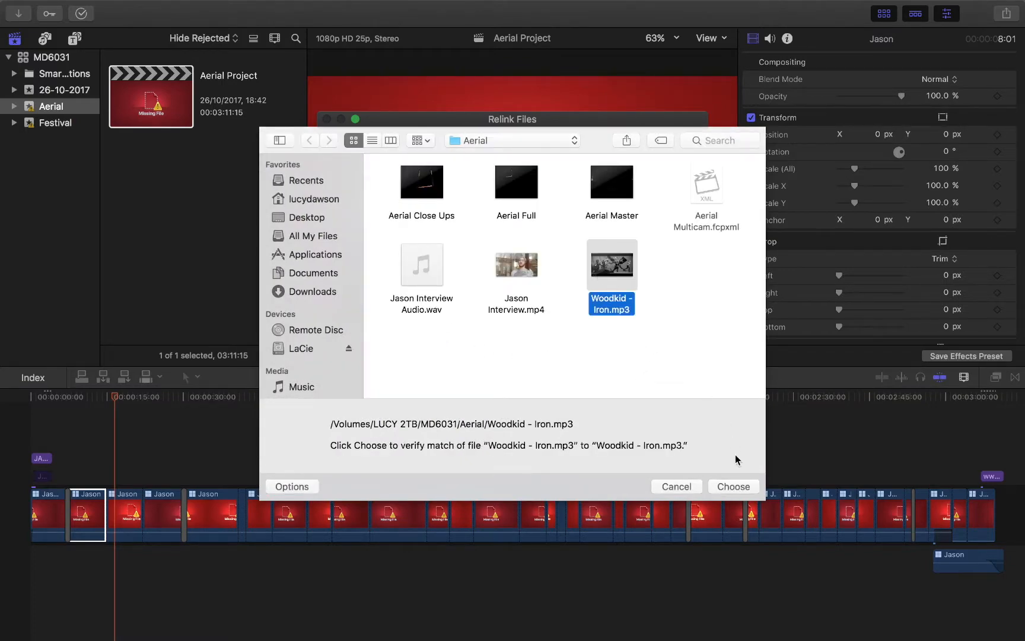
click(734, 486)
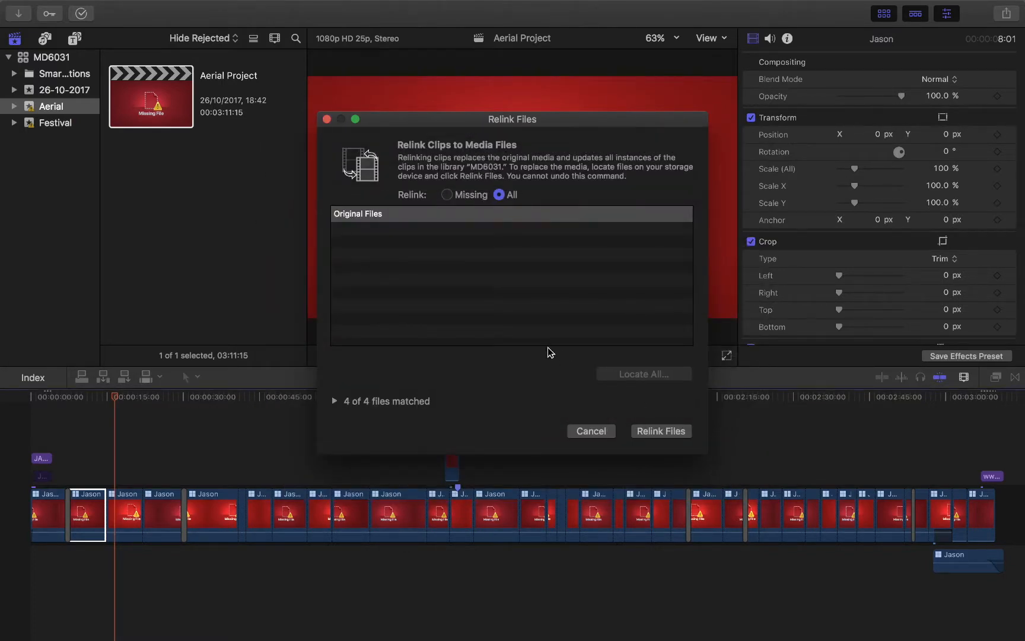
click(661, 432)
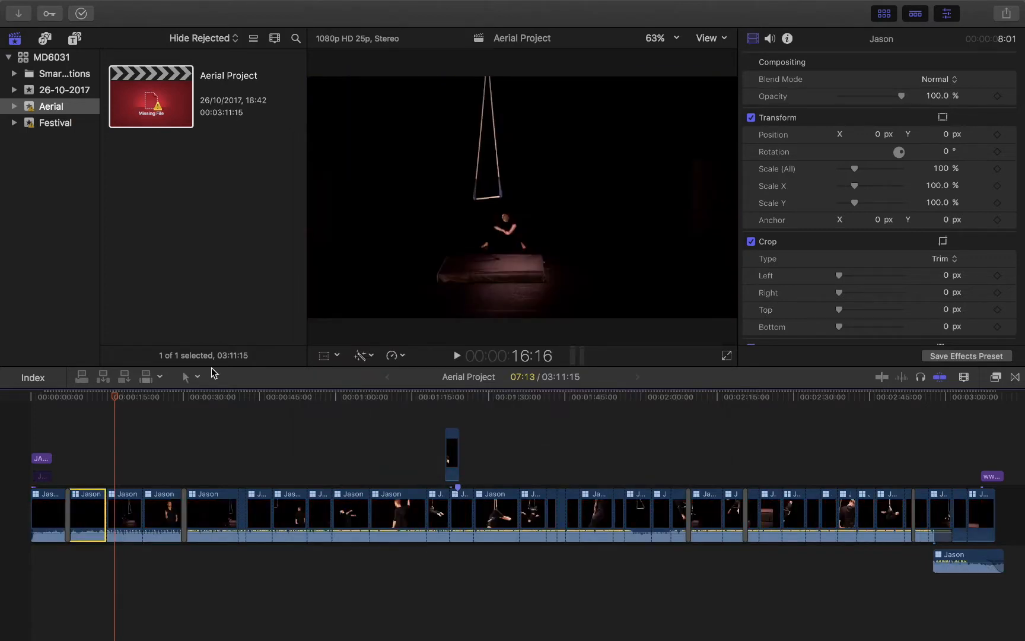
Raise the sound volume, play Aerial Project from the start and check the relinked clips at several points.
click(15, 432)
click(274, 476)
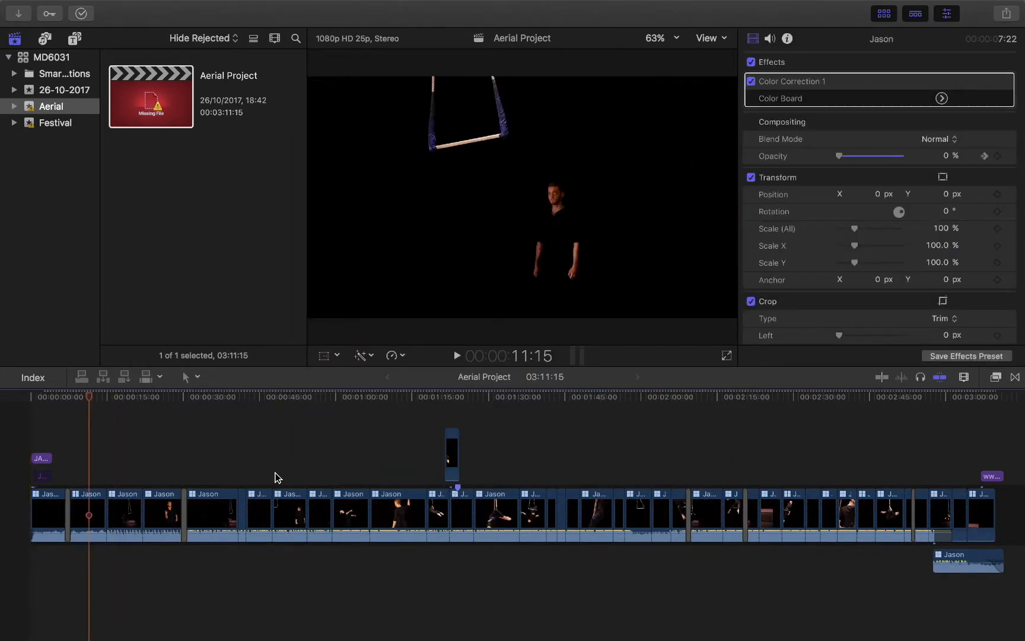
click(547, 474)
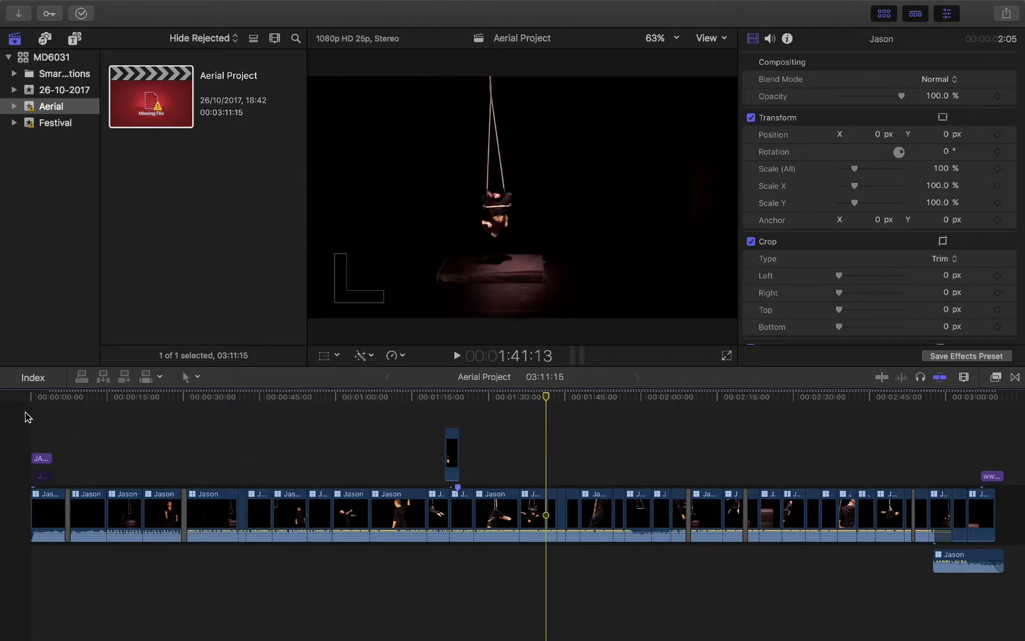
key(XF86AudioRaiseVolume)
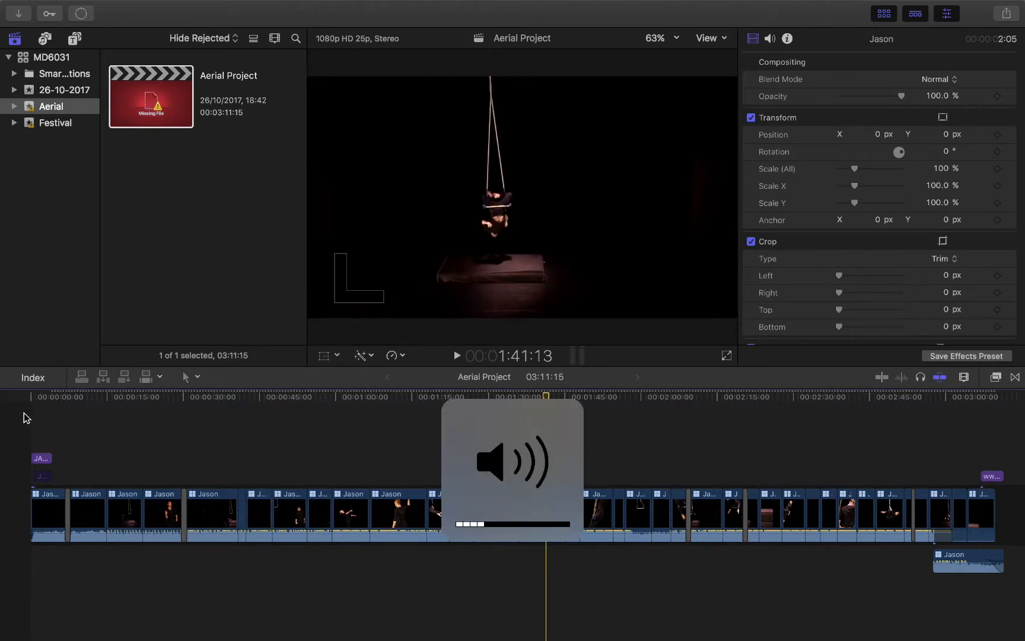
click(24, 418)
key(space)
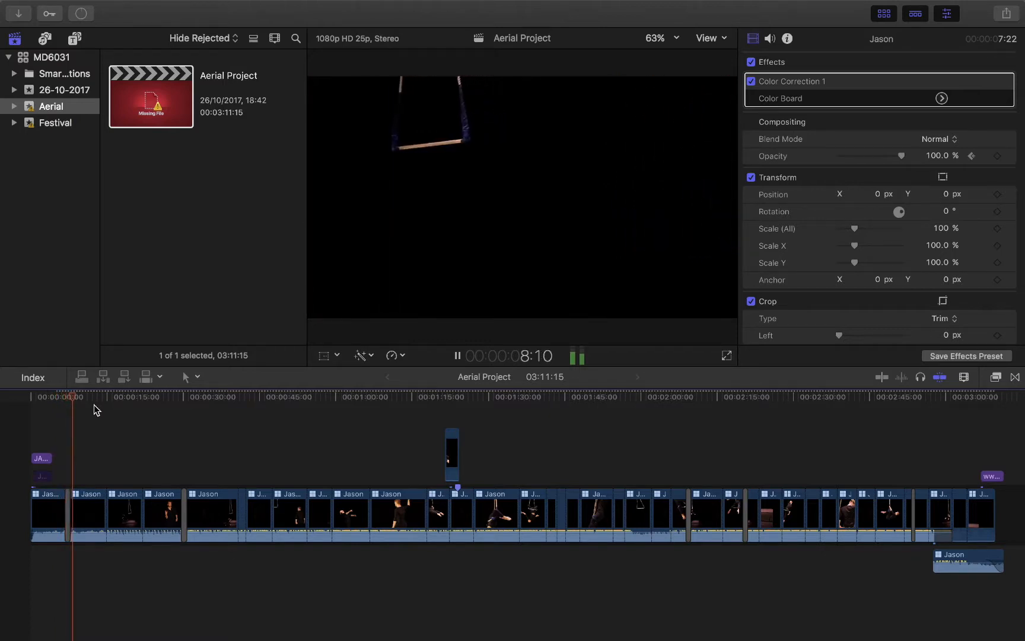
key(space)
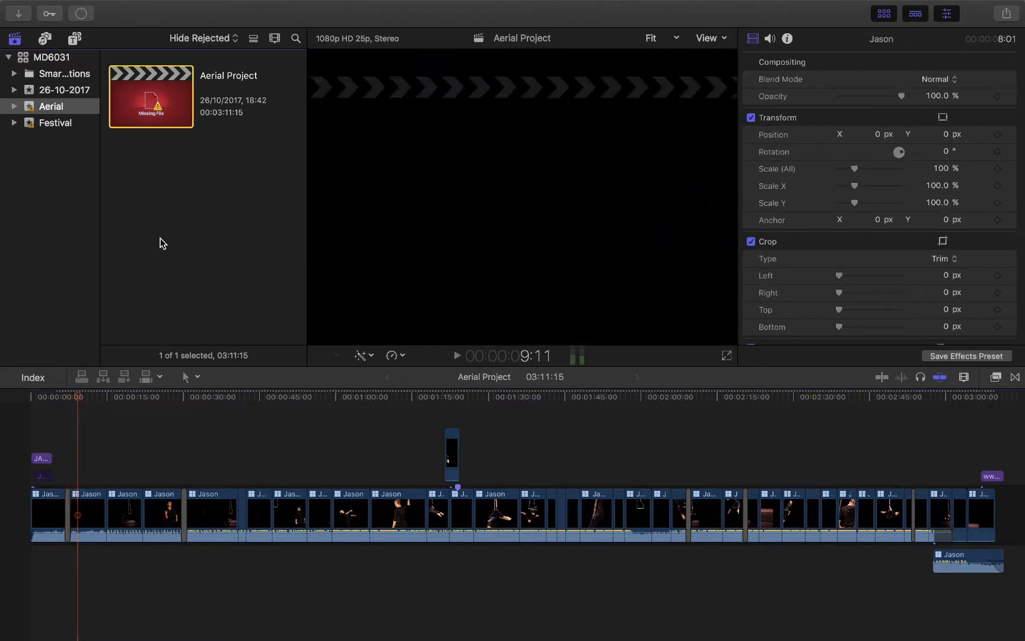
click(161, 240)
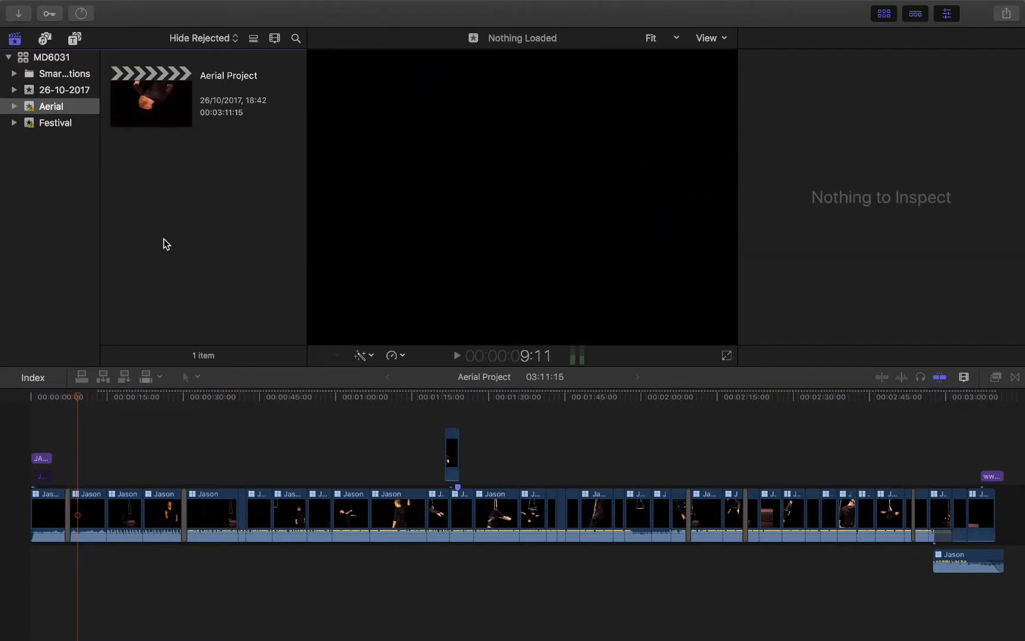
click(92, 399)
click(133, 402)
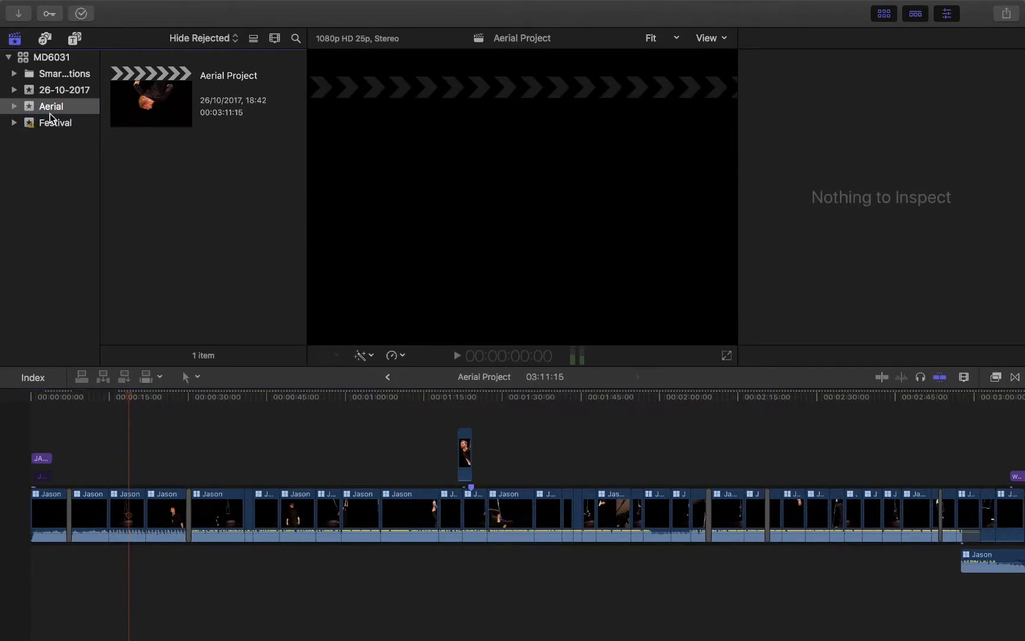
Start a media import into the Aerial event and open the MD6031 > Aerial folder on the LaCie drive.
click(64, 109)
click(181, 198)
click(18, 13)
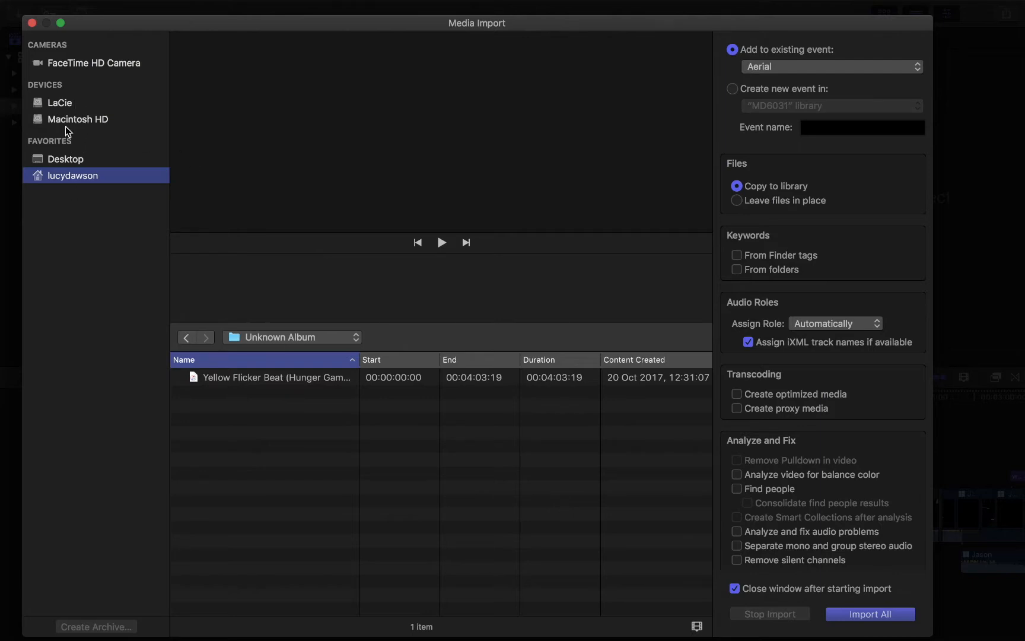
click(57, 103)
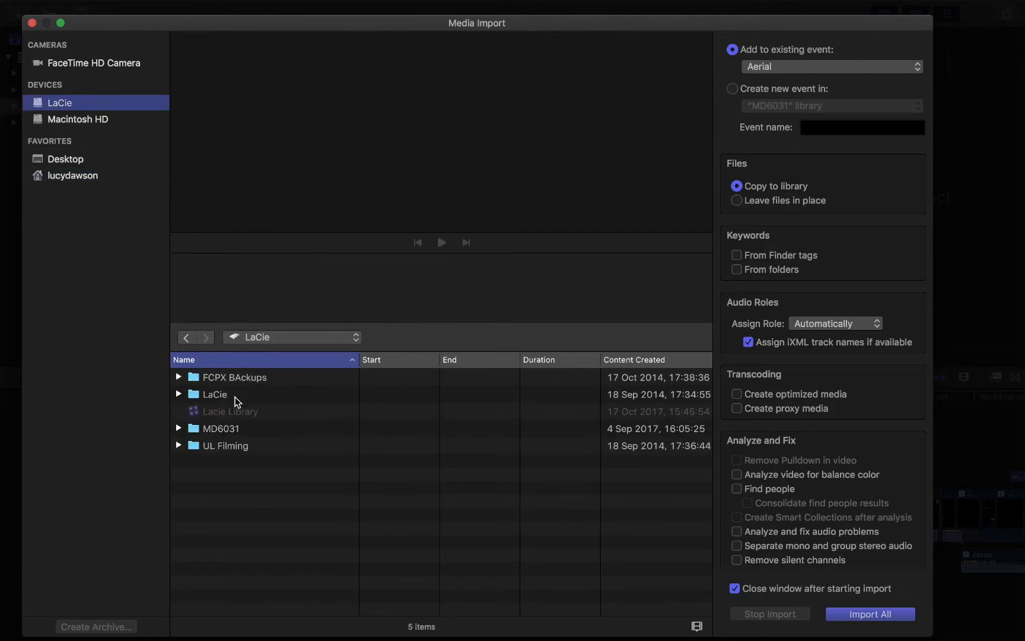
double_click(223, 429)
double_click(216, 379)
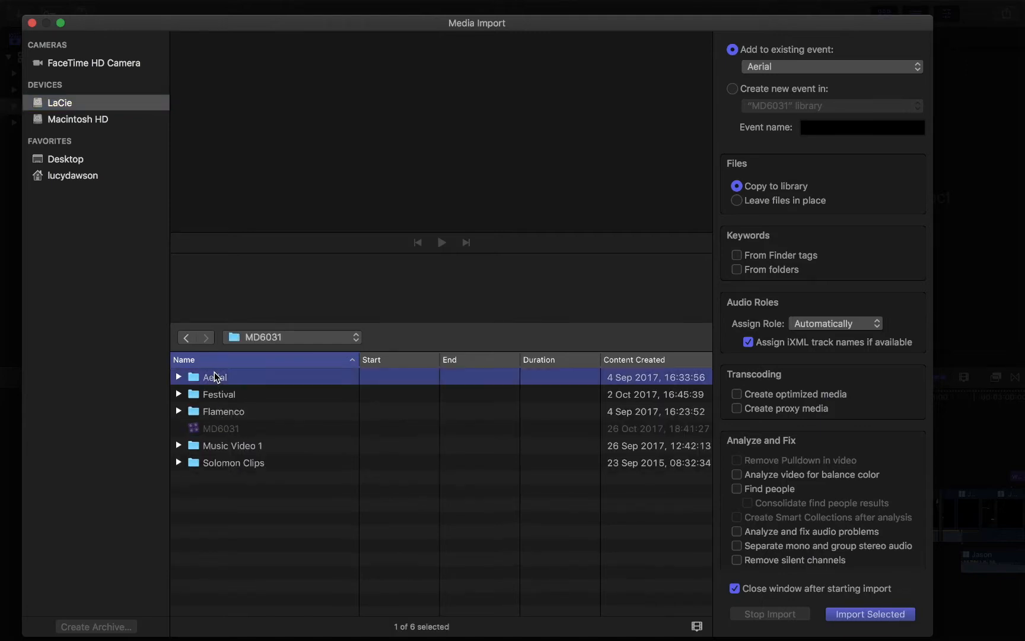
Import all the Aerial folder's video and audio files into the Aerial event with files left in place, and check the clips.
drag(247, 555, 238, 378)
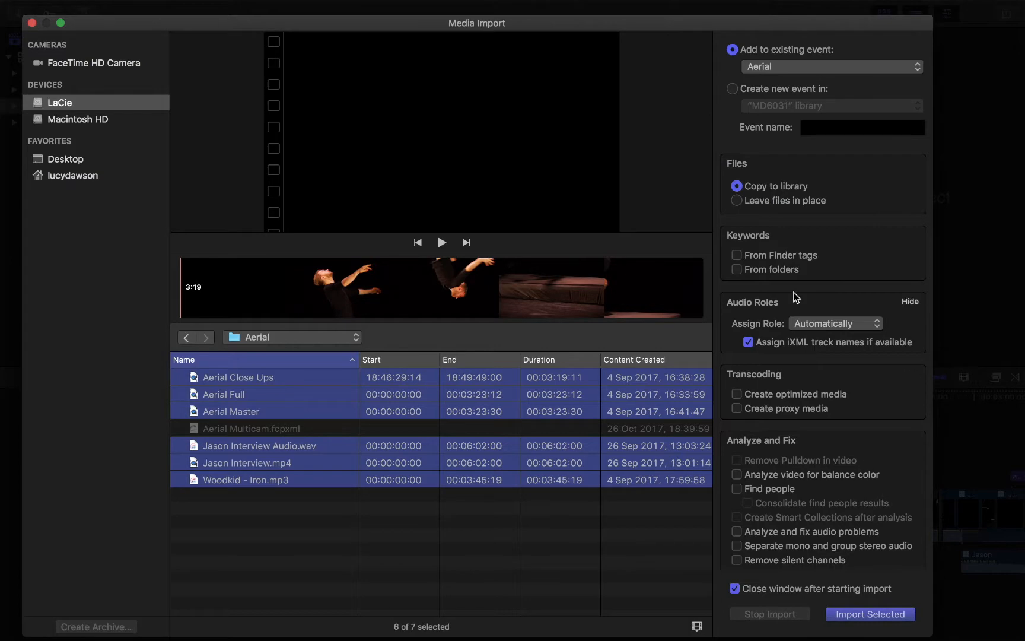
click(738, 202)
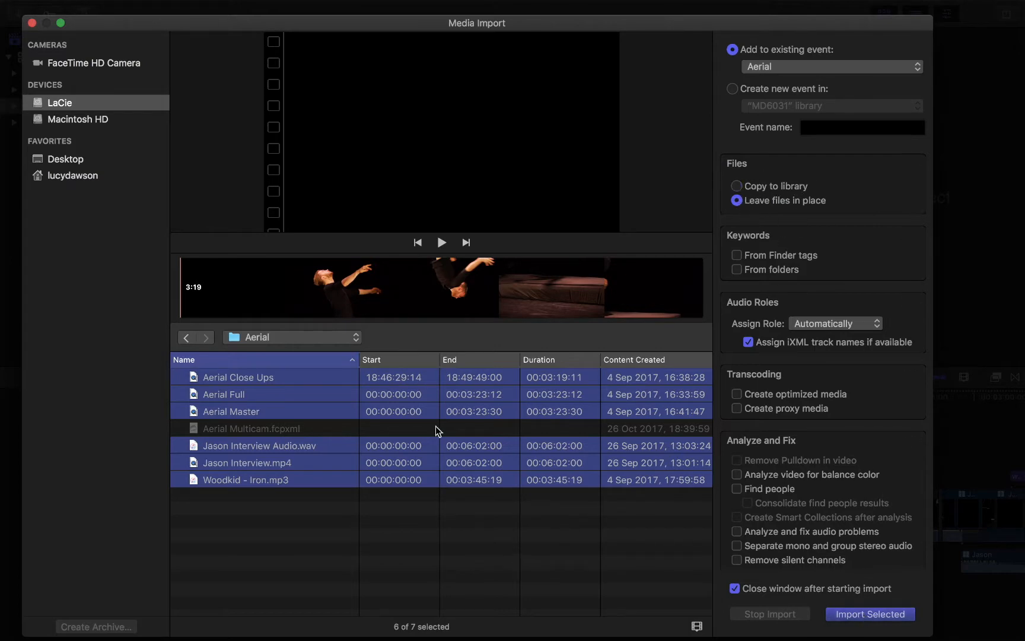
click(832, 614)
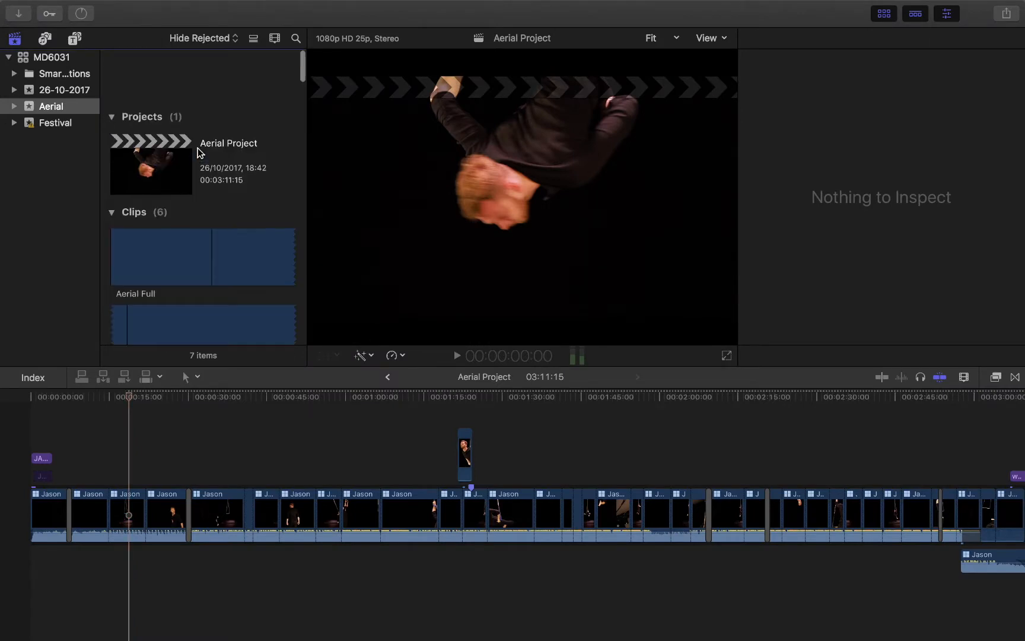
click(135, 274)
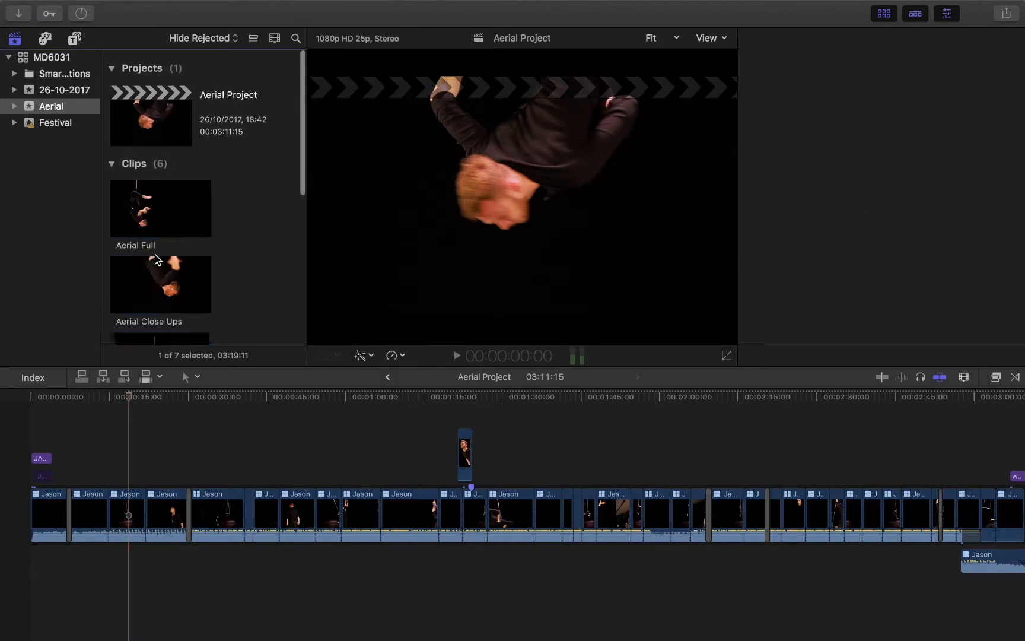
click(176, 191)
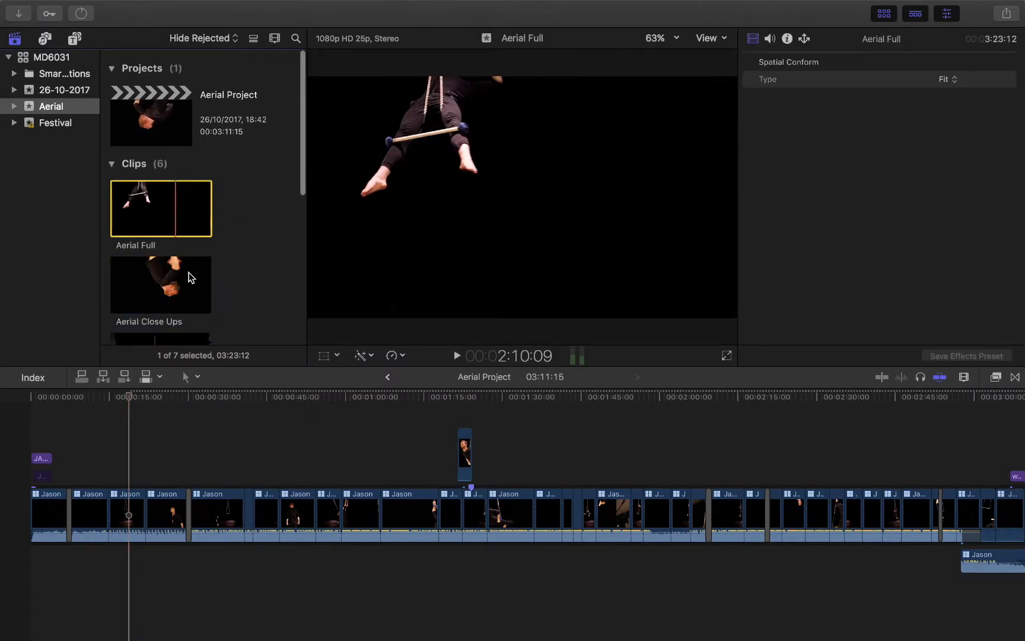
Start a media import into the Festival event and open the Festival folder inside MD6031.
click(56, 123)
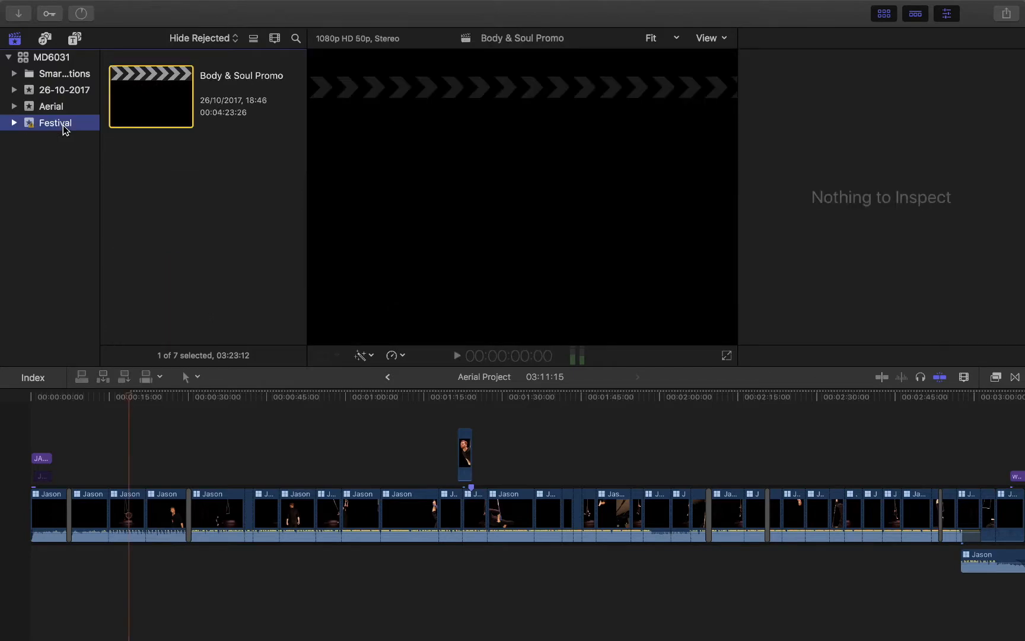
click(27, 18)
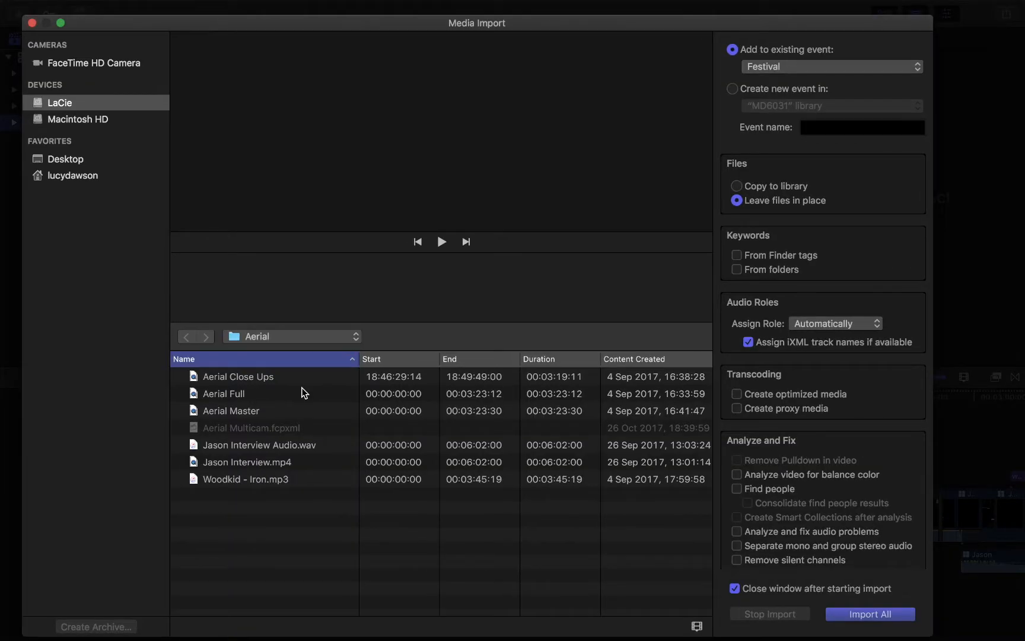
click(272, 341)
click(279, 347)
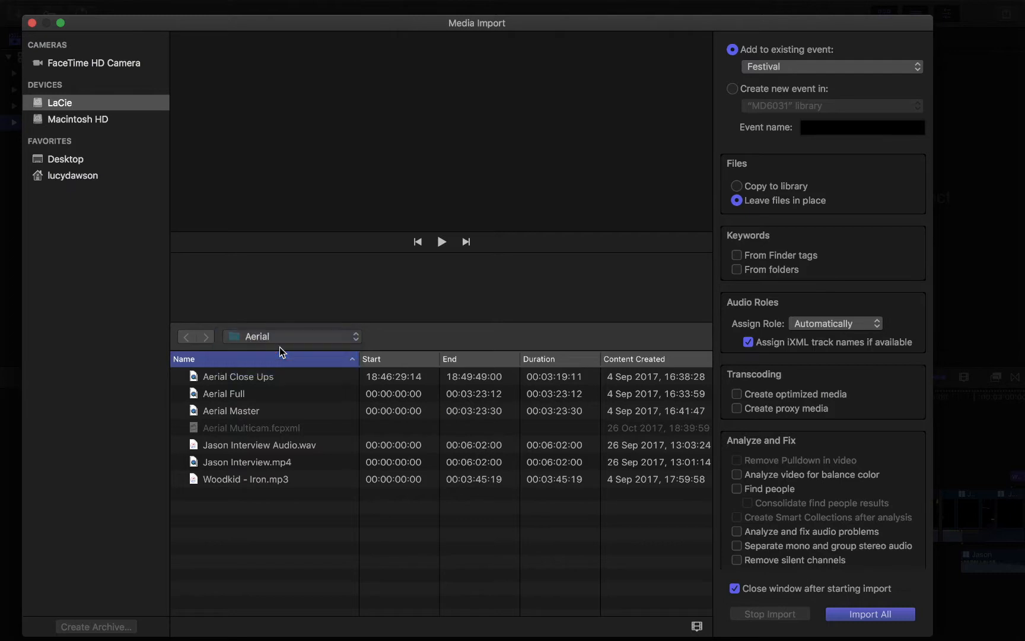
double_click(232, 394)
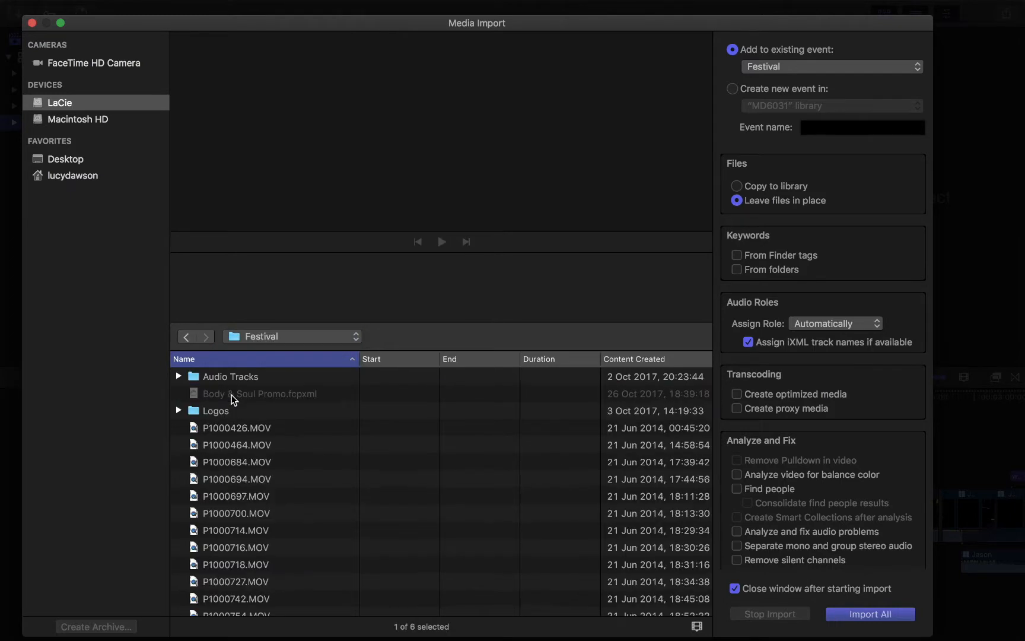
Import all the Festival folder's clips into the Festival event, excluding the Audio Tracks and Logos folders.
key(super+a)
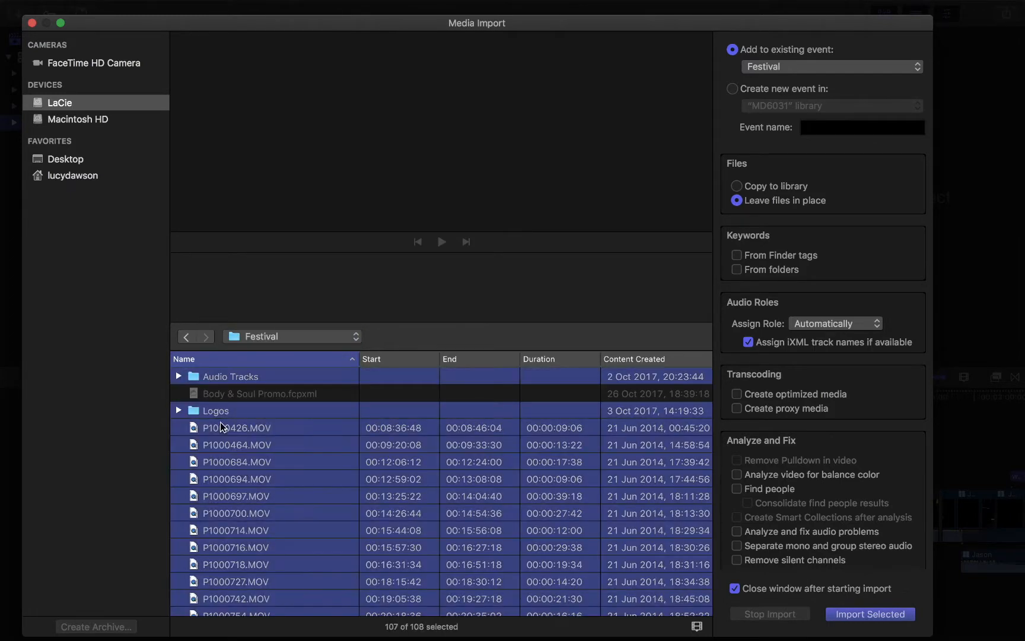
super+click(216, 410)
super+click(216, 382)
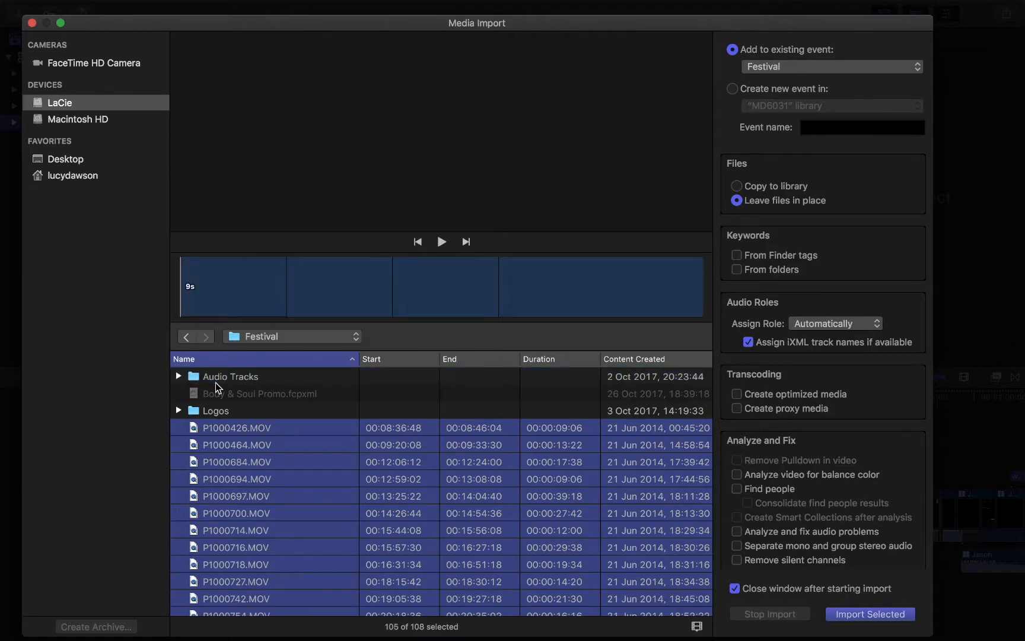
scroll(263, 430, down, 10)
scroll(266, 422, down, 15)
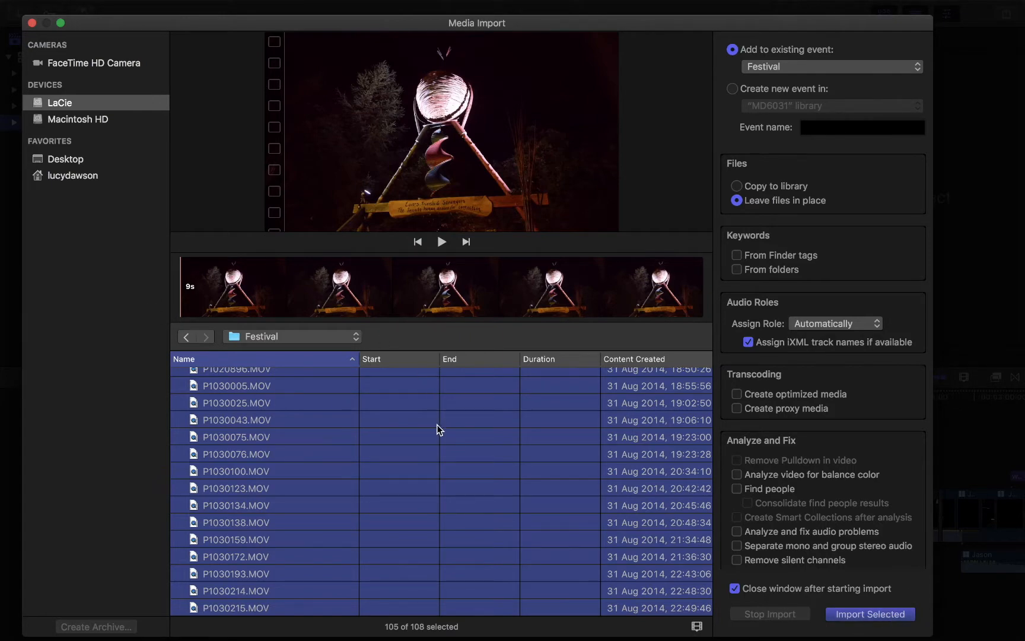
click(865, 615)
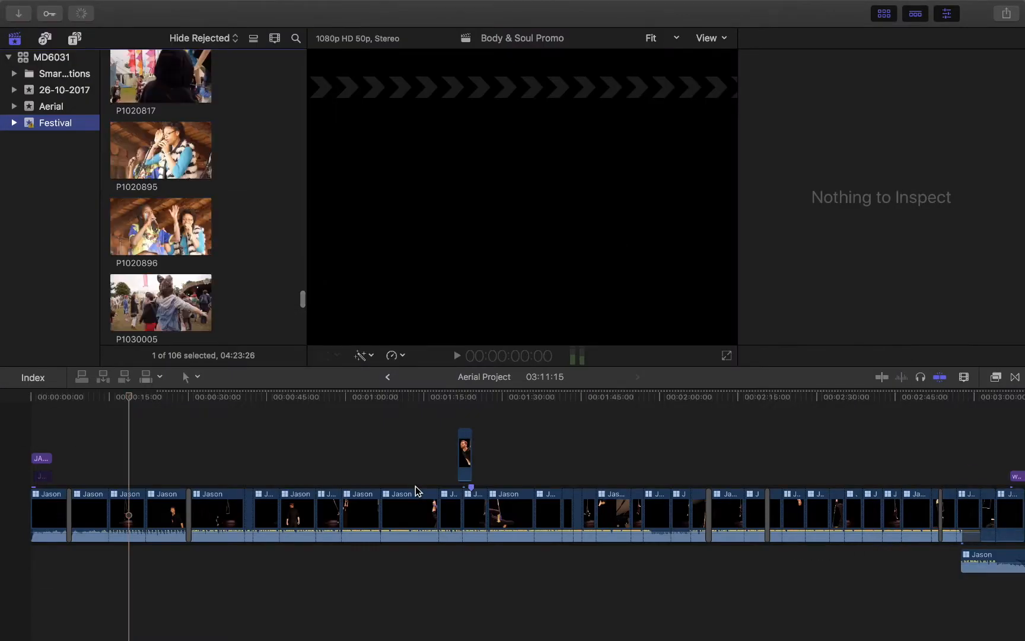
scroll(198, 182, up, 20)
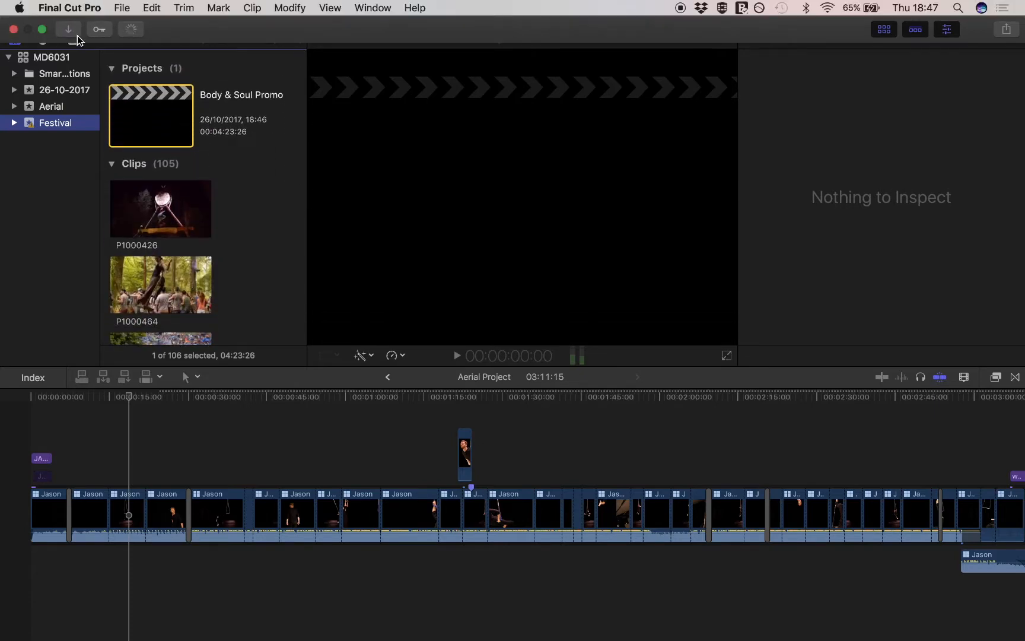
Import all the images from the Festival folder's Logos subfolder into the Festival event.
key(super+i)
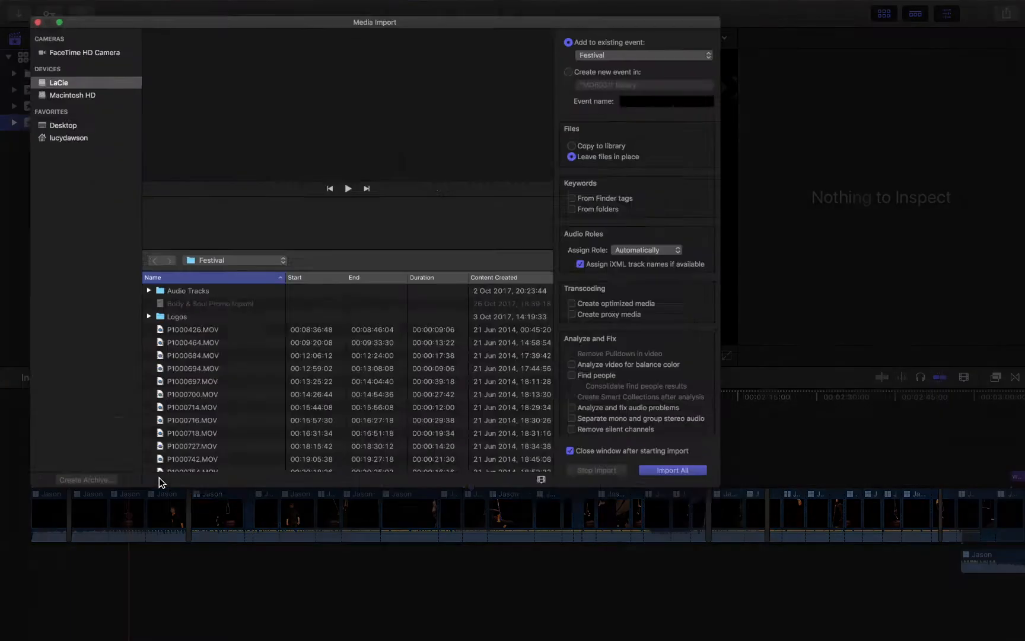
double_click(215, 411)
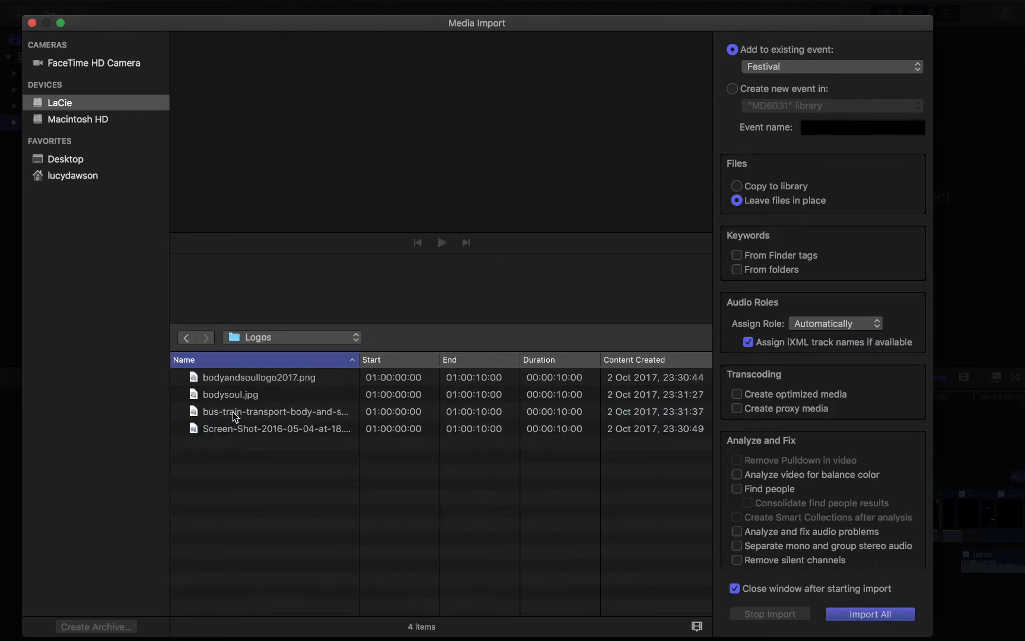
key(super+a)
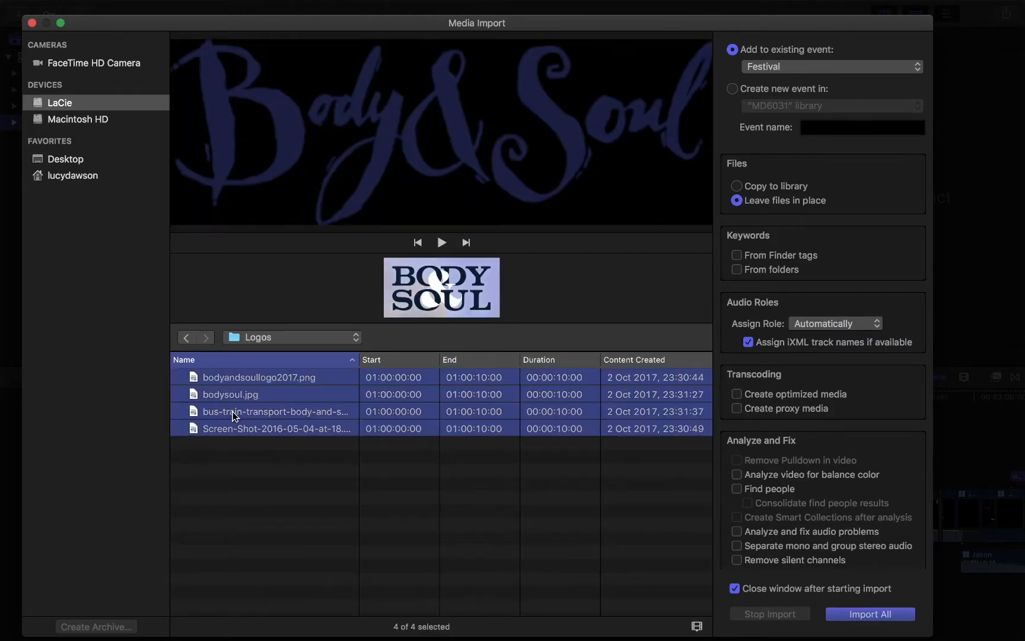
click(873, 614)
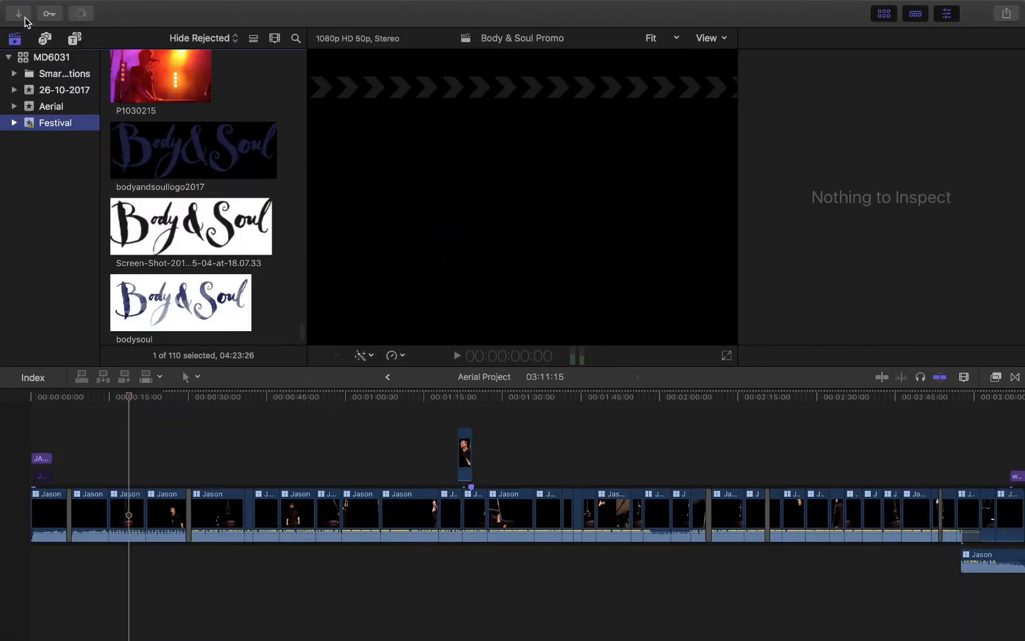
Import all the songs from the Festival folder's Audio Tracks subfolder into the Festival event and look through its clips.
key(super+i)
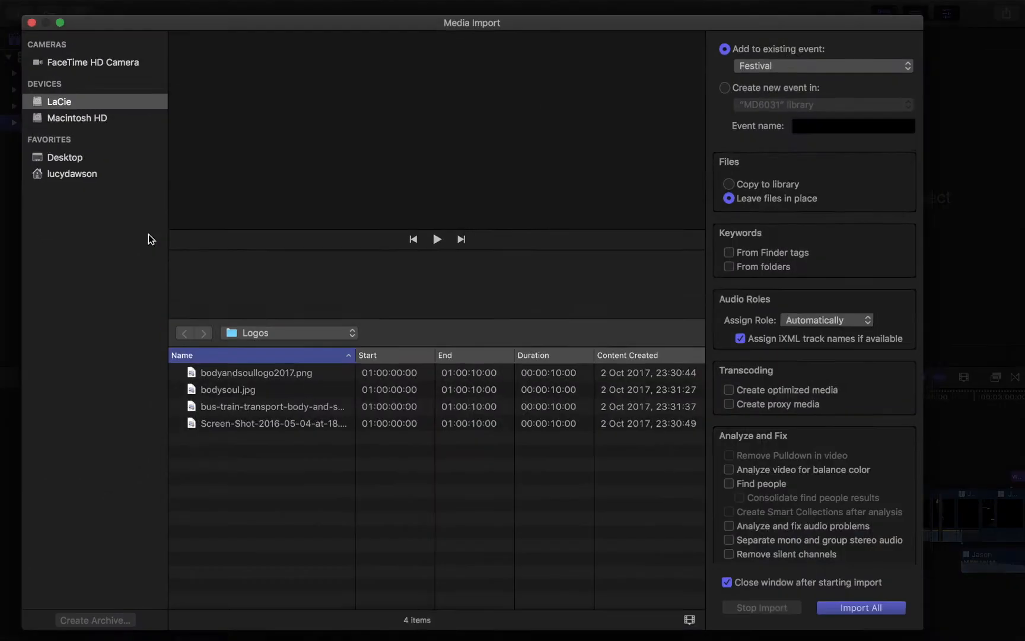
click(247, 339)
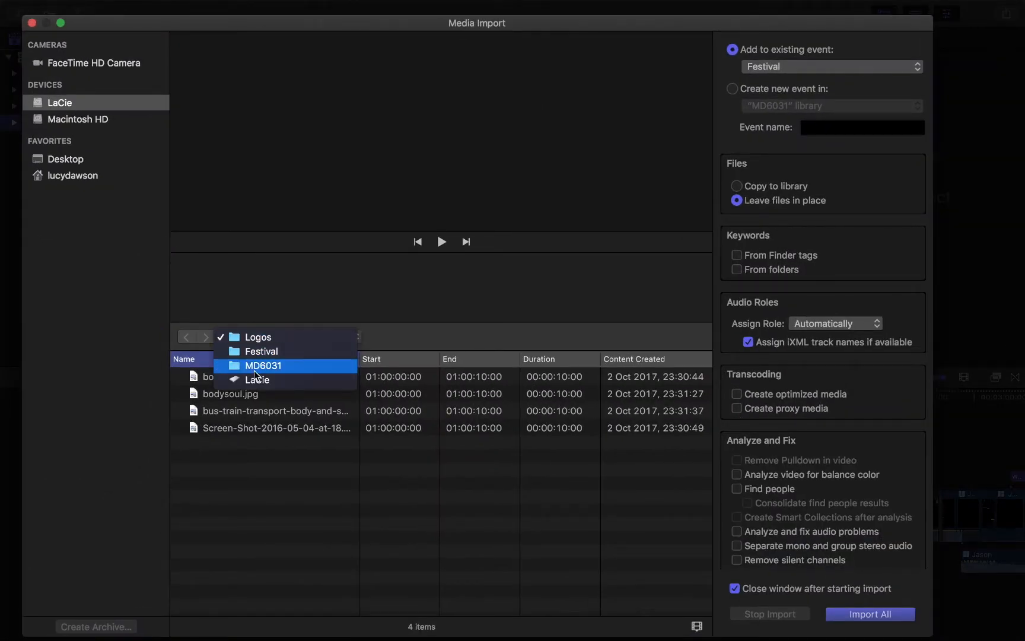
click(238, 392)
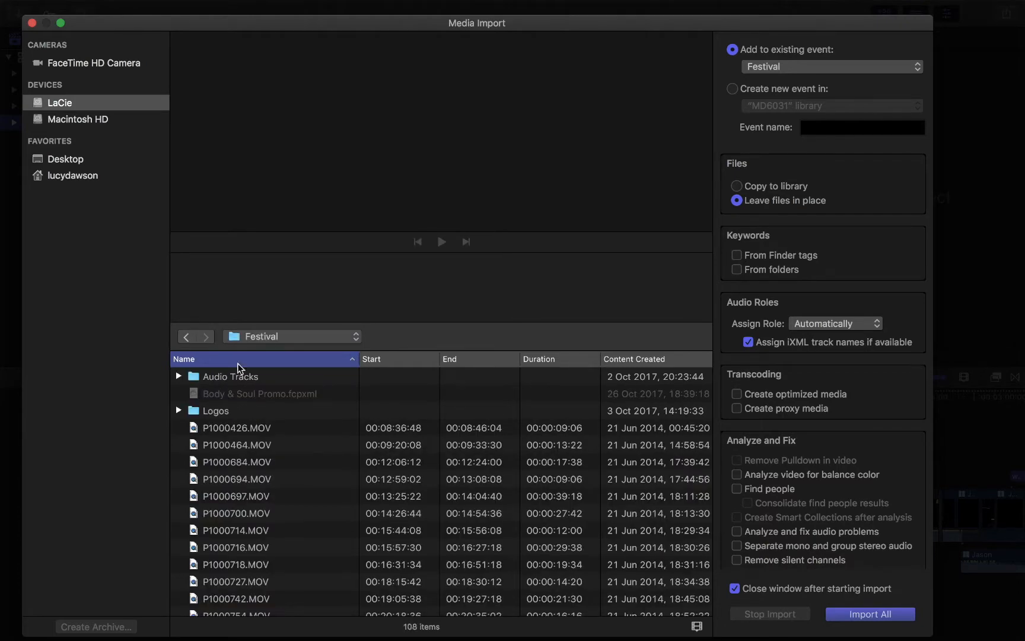
double_click(228, 379)
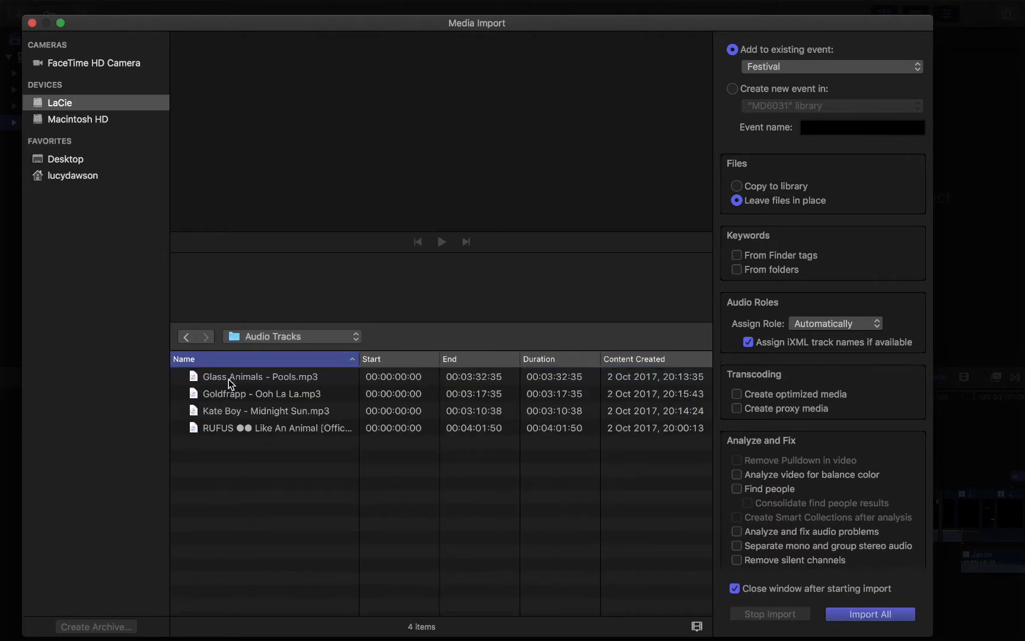
key(super+a)
click(864, 615)
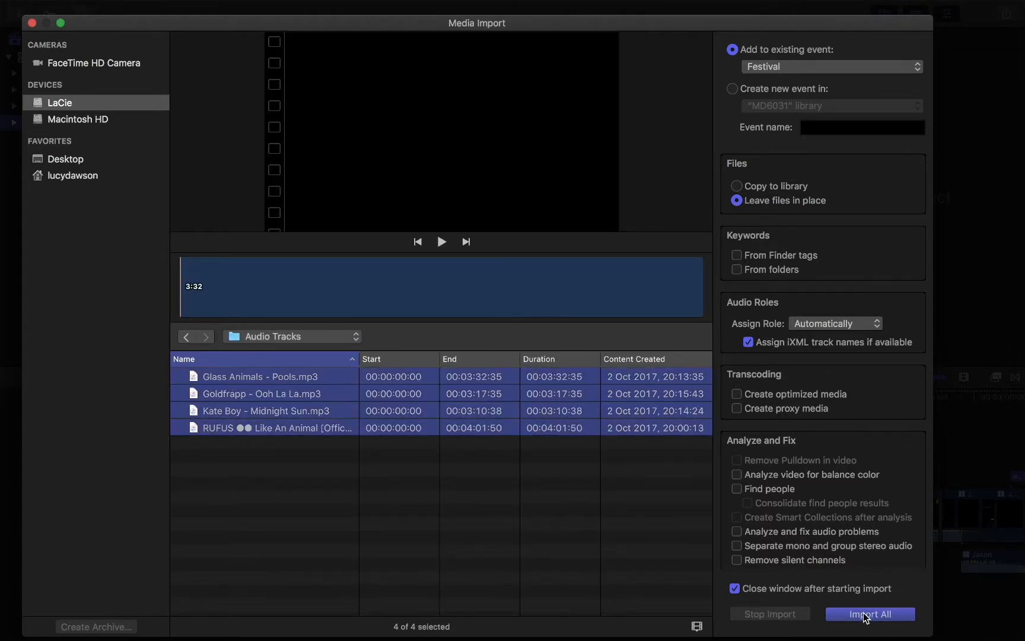
scroll(203, 175, down, 10)
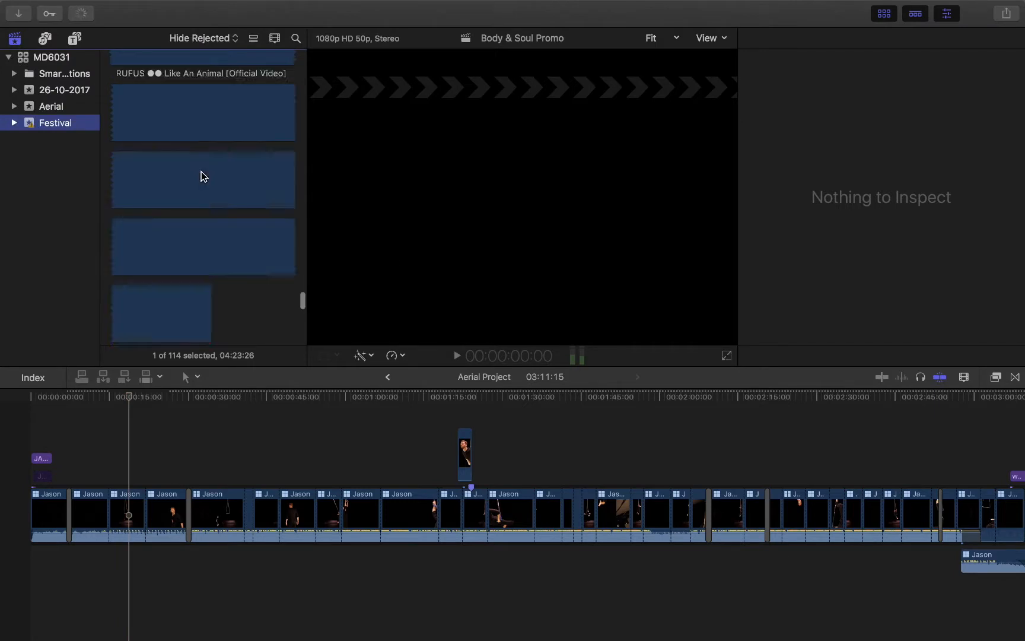
scroll(203, 176, up, 10)
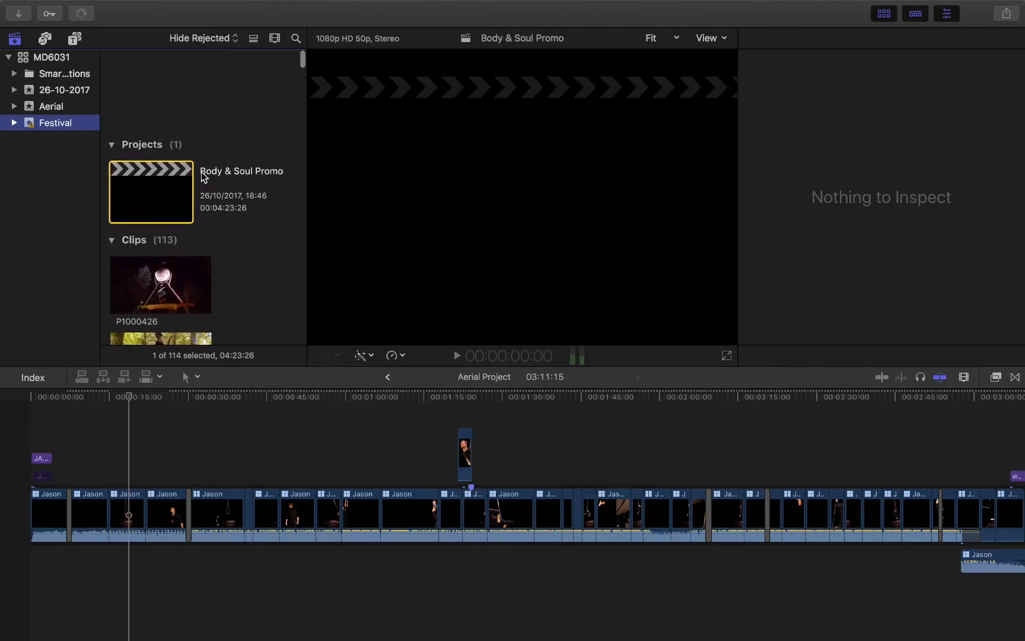
Open the Body & Soul Promo project in the timeline and place the playhead at its start.
click(224, 224)
click(155, 106)
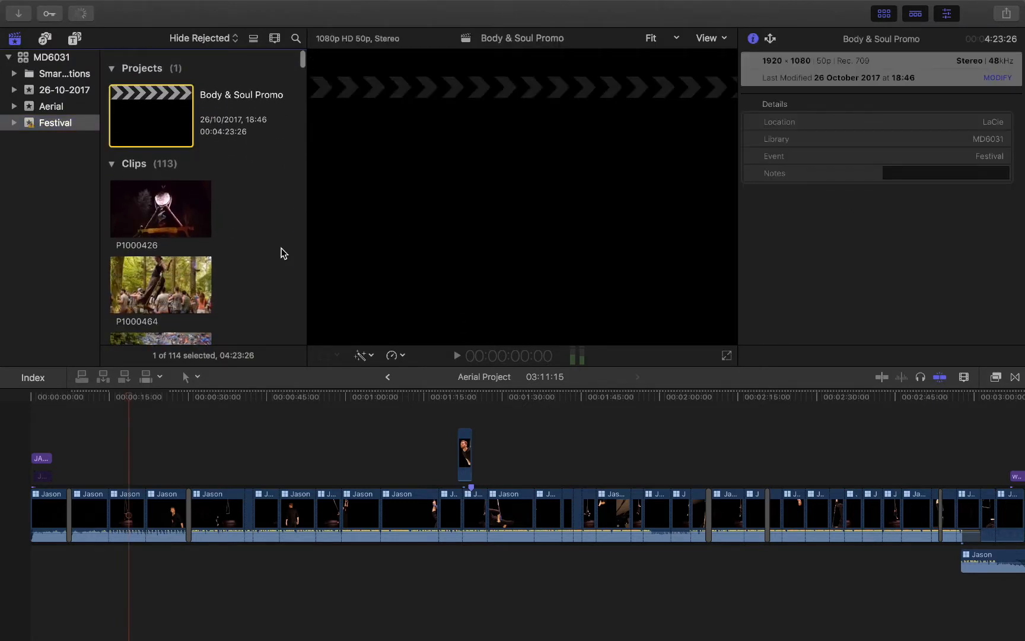
double_click(157, 122)
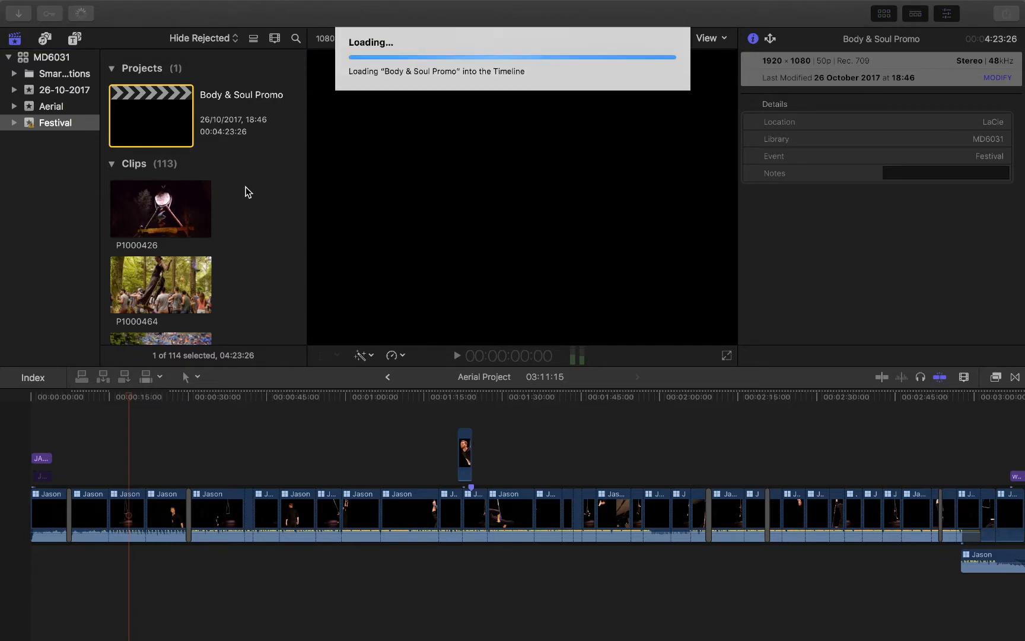
click(125, 466)
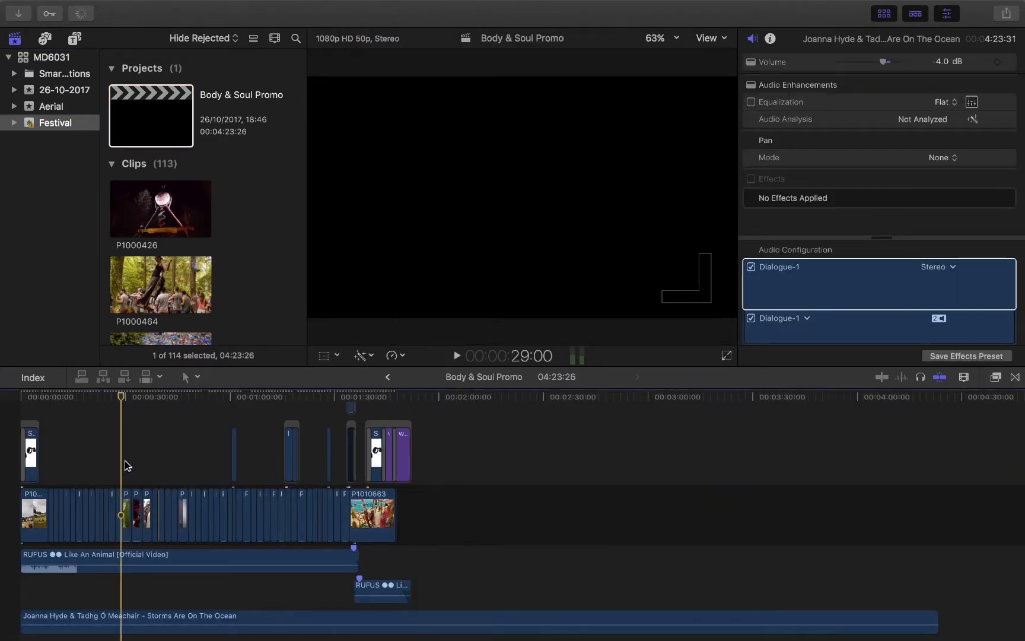
scroll(19, 402, left, 2)
click(21, 402)
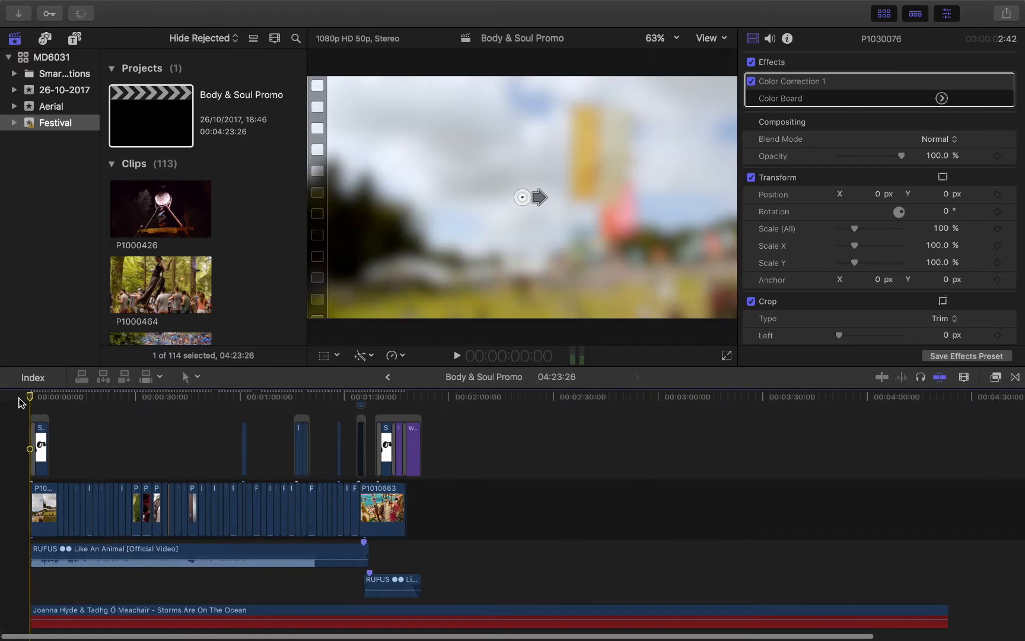
Delete the missing Storms Are On The Ocean audio clip from the timeline and allow its media to move to the trash.
scroll(144, 444, down, 2)
click(128, 589)
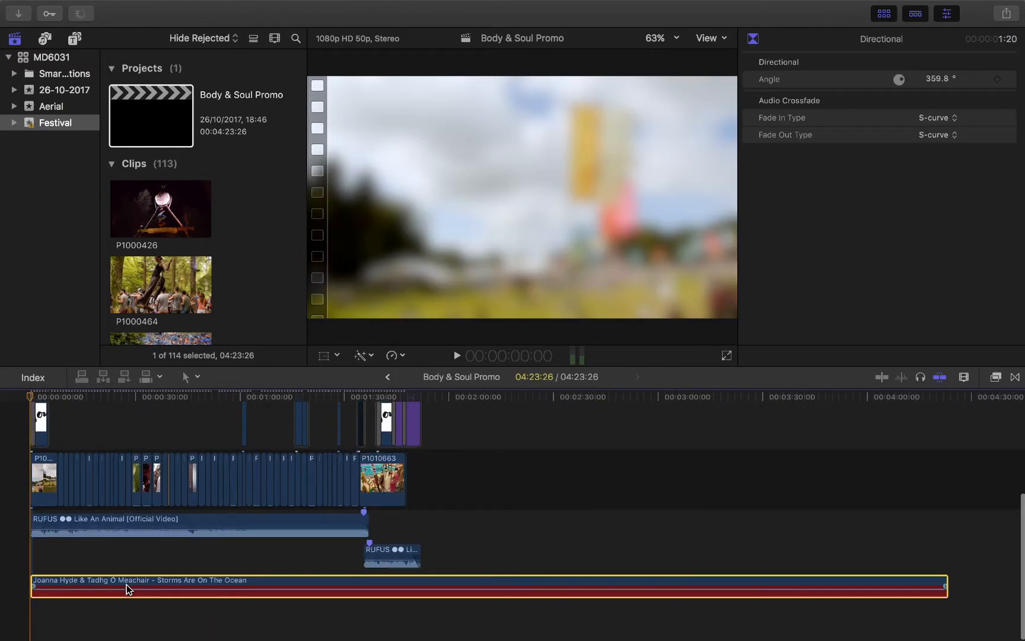
key(BackSpace)
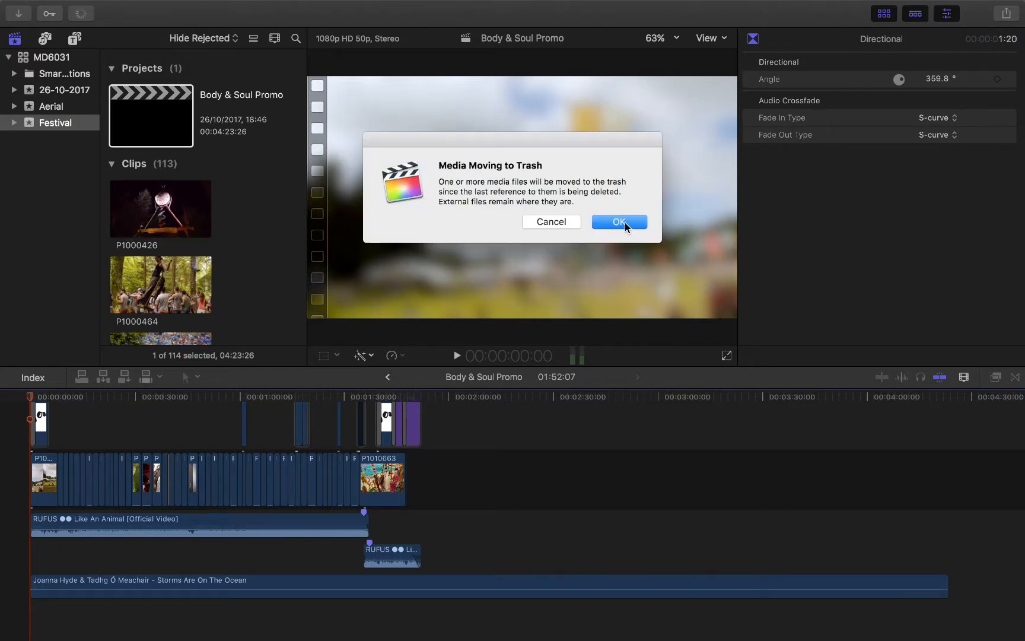
click(621, 221)
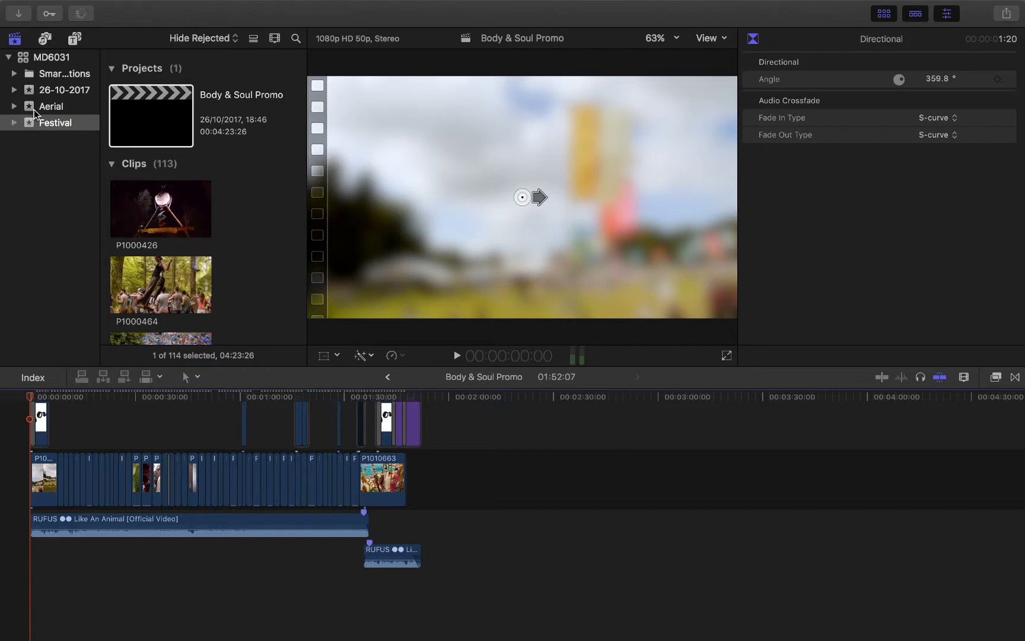
Compare the contents of the rebuilt Aerial and Festival events in the MD6031 library.
click(67, 106)
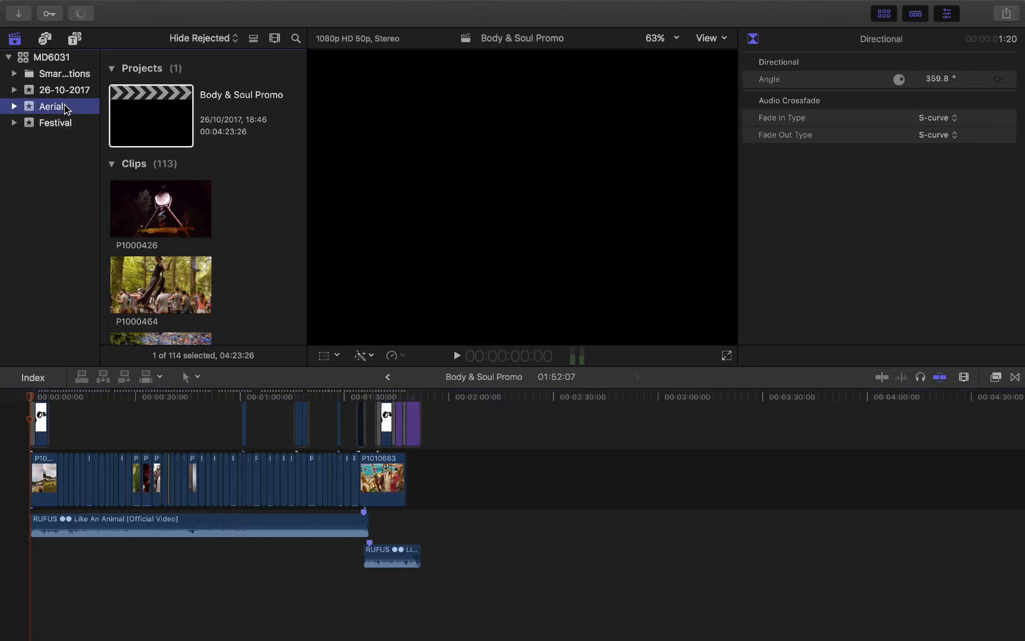
click(70, 123)
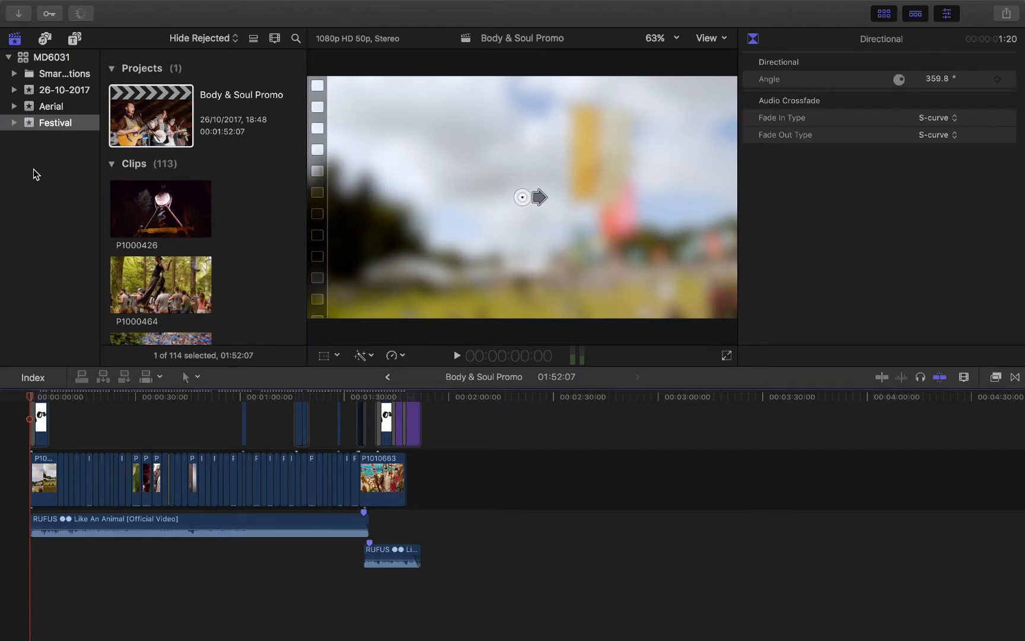
click(52, 108)
click(53, 125)
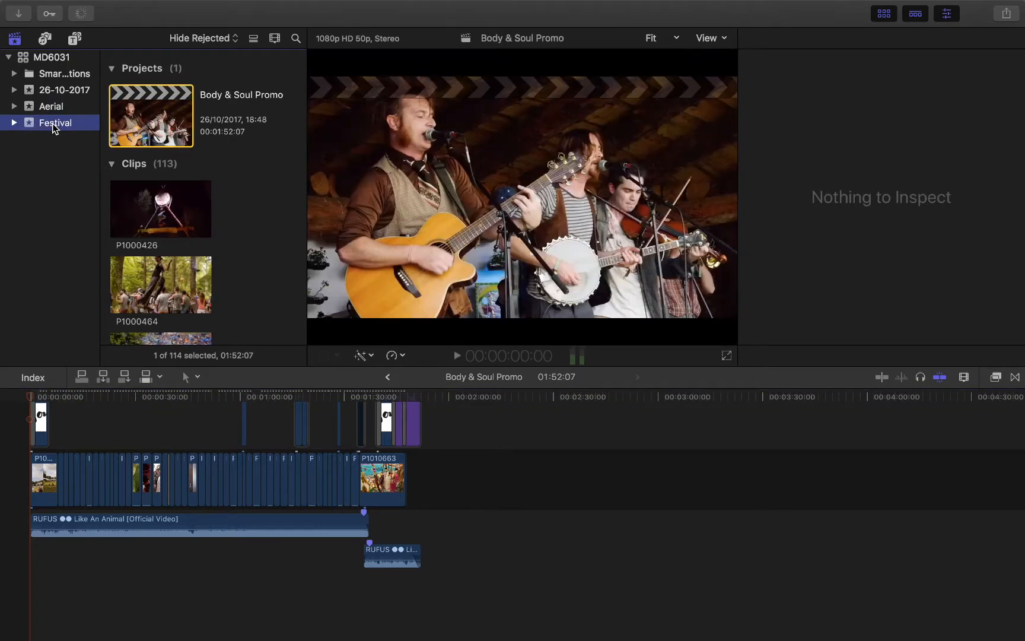
click(52, 108)
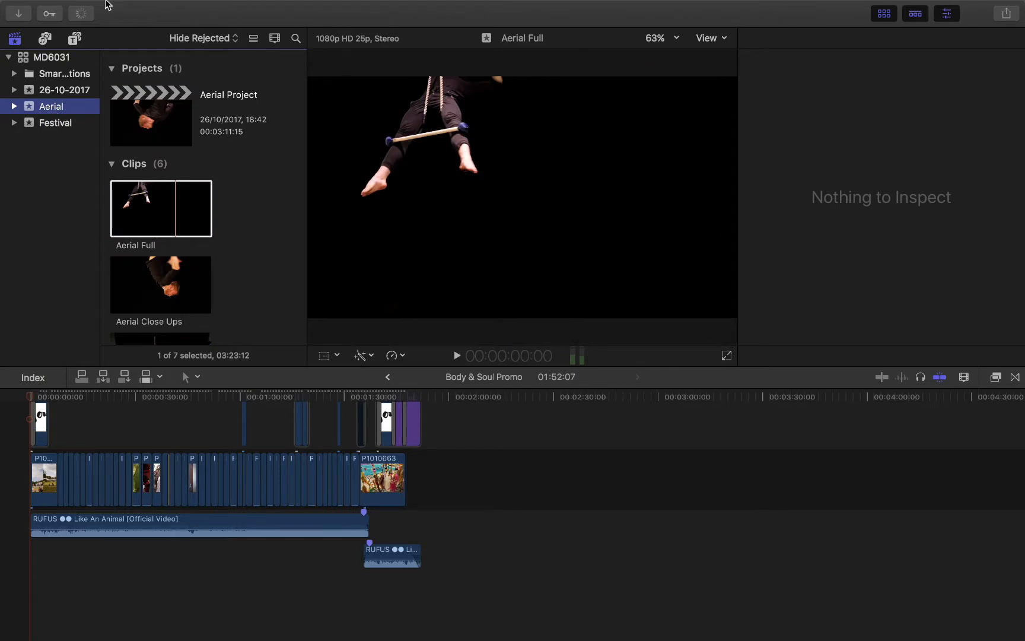
Locate and open the Demo Library stored in the 2017 Projects folder on the LUCY 2TB drive.
mouse_move(118, 8)
click(48, 59)
mouse_move(89, 4)
click(121, 8)
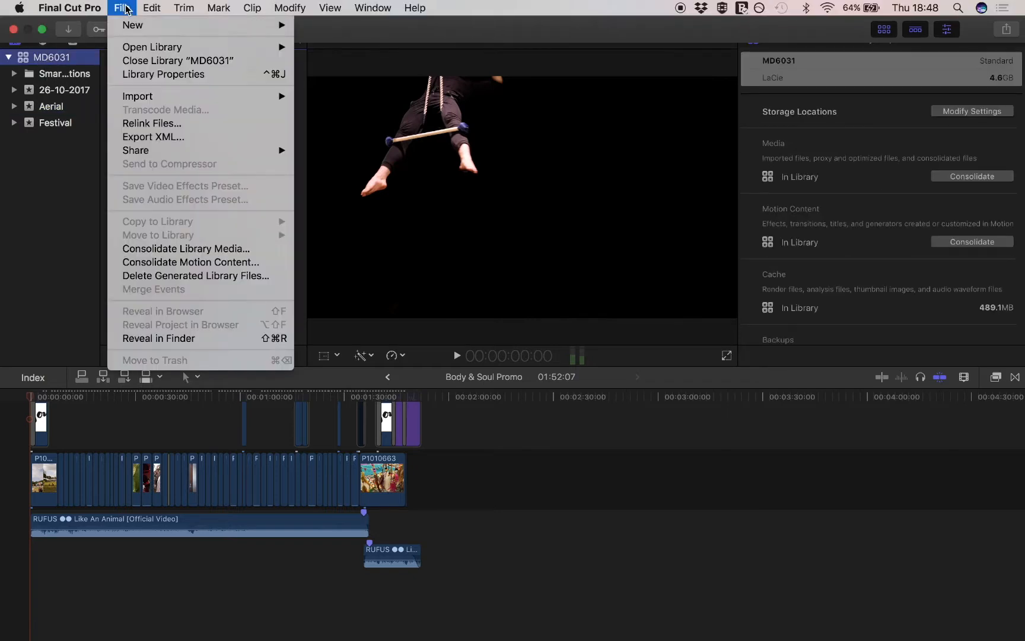
mouse_move(129, 48)
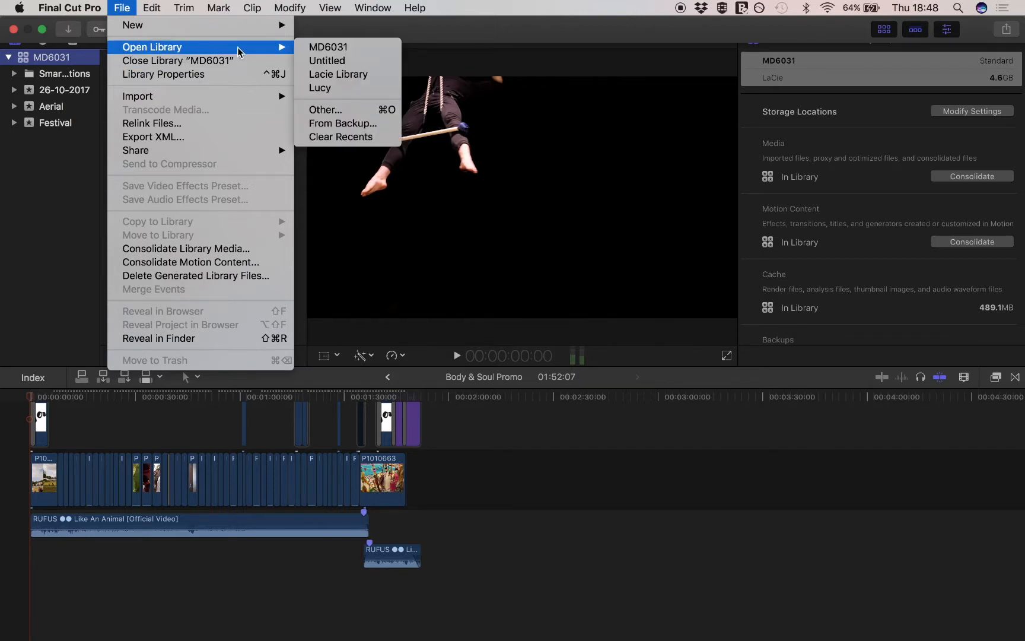
mouse_move(261, 47)
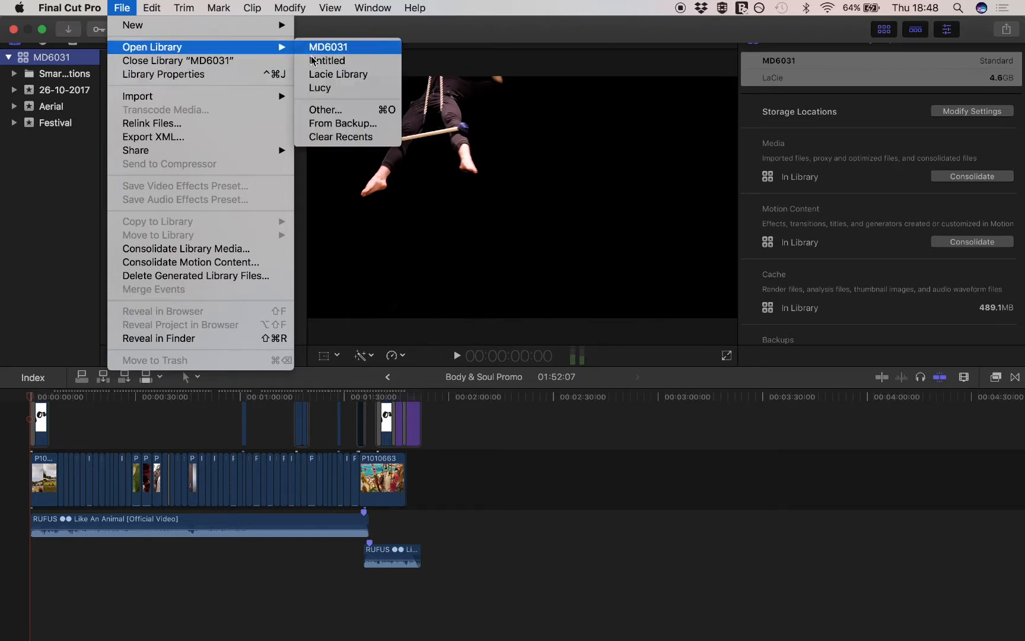
click(333, 110)
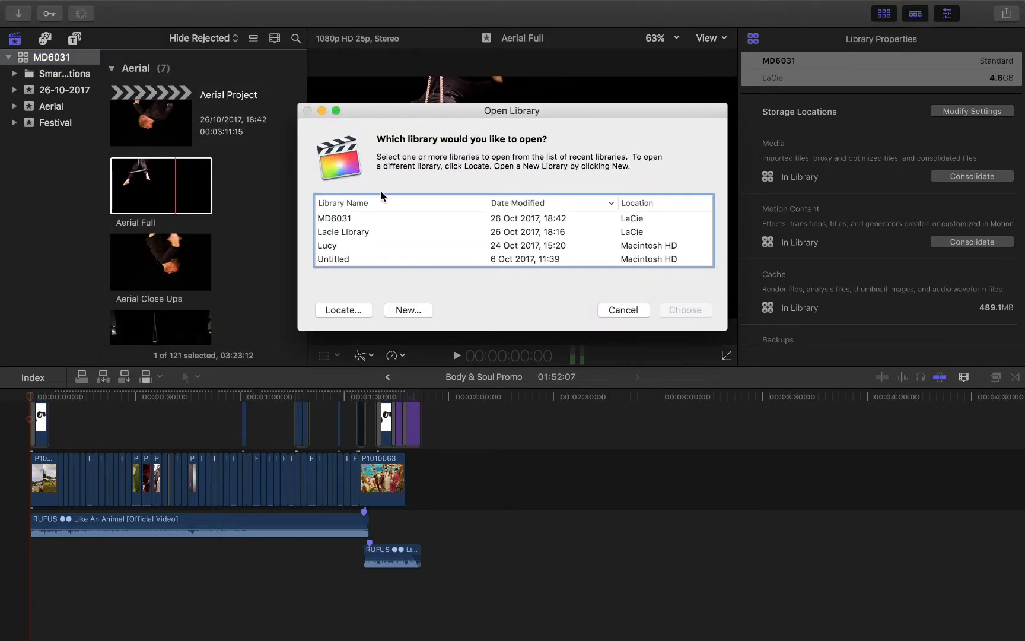
click(343, 309)
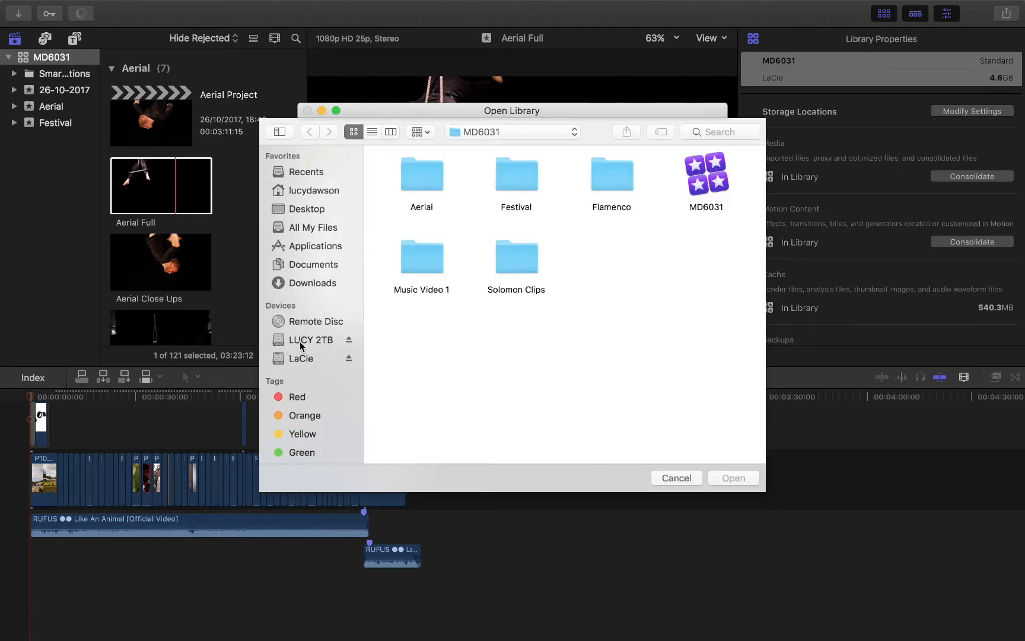
click(300, 344)
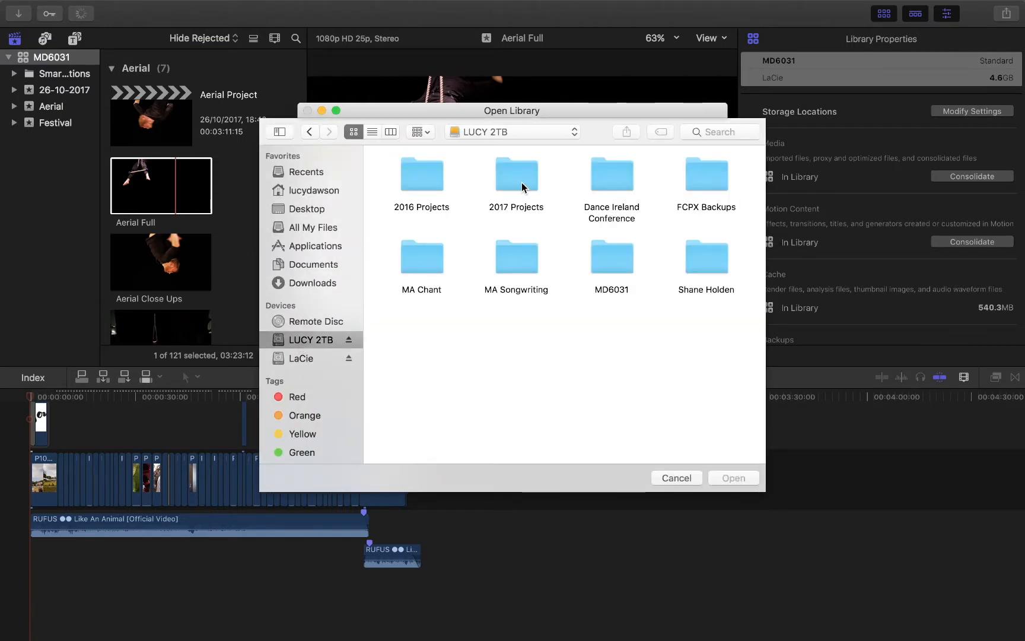
click(521, 184)
double_click(521, 184)
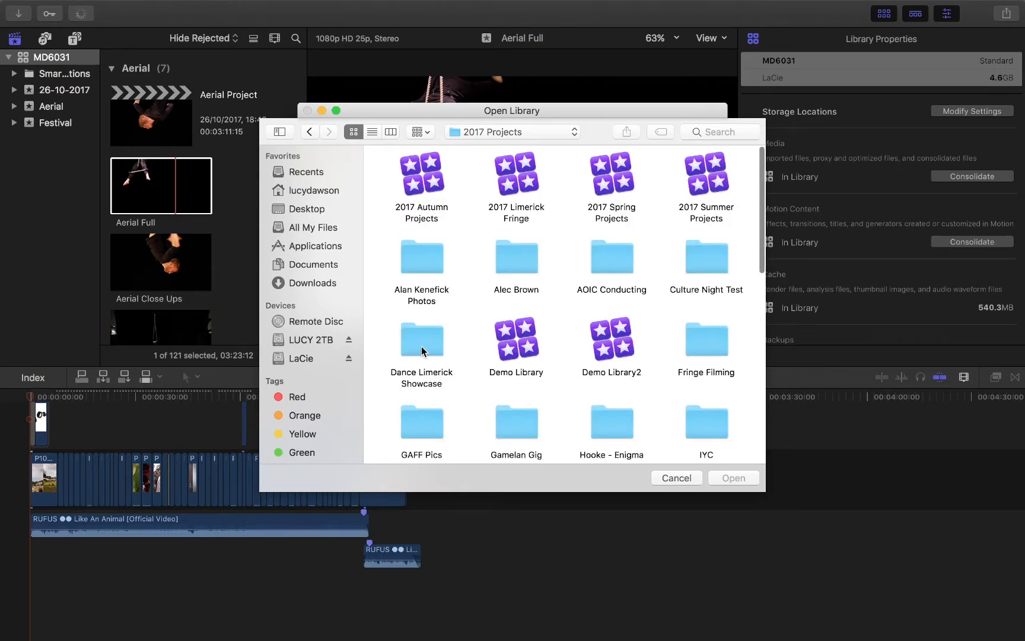
click(513, 355)
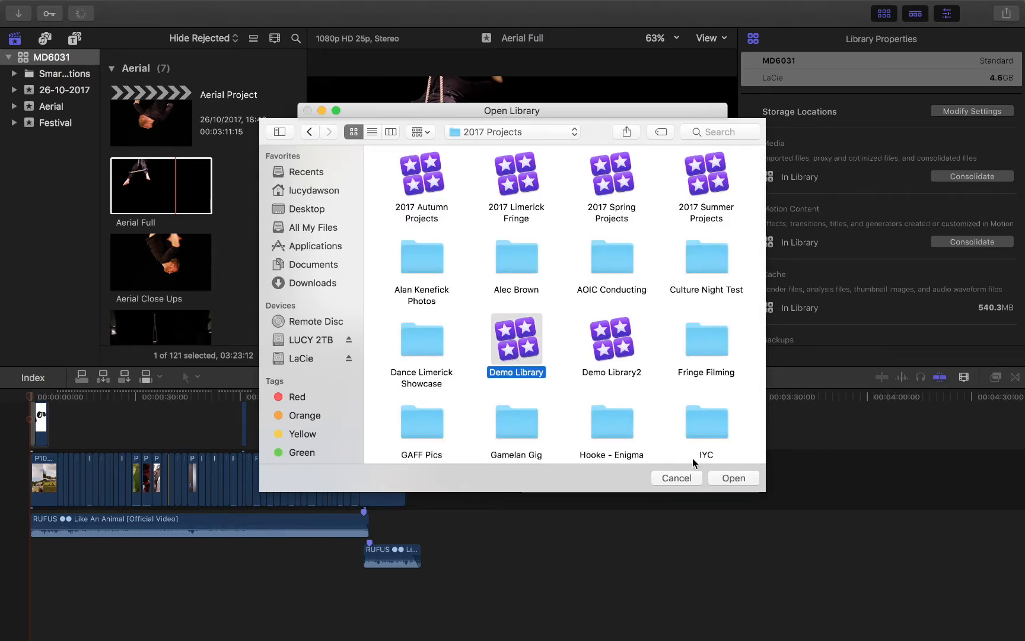
click(734, 477)
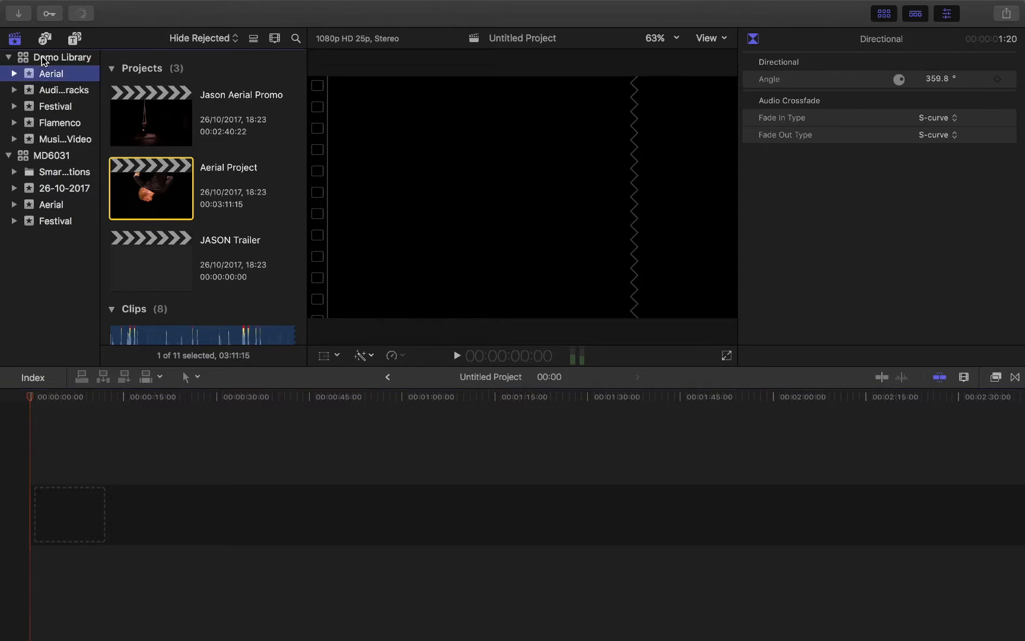
Copy the Flamenco event from the Demo Library into the MD6031 library, excluding optimized and proxy media.
click(42, 56)
click(52, 157)
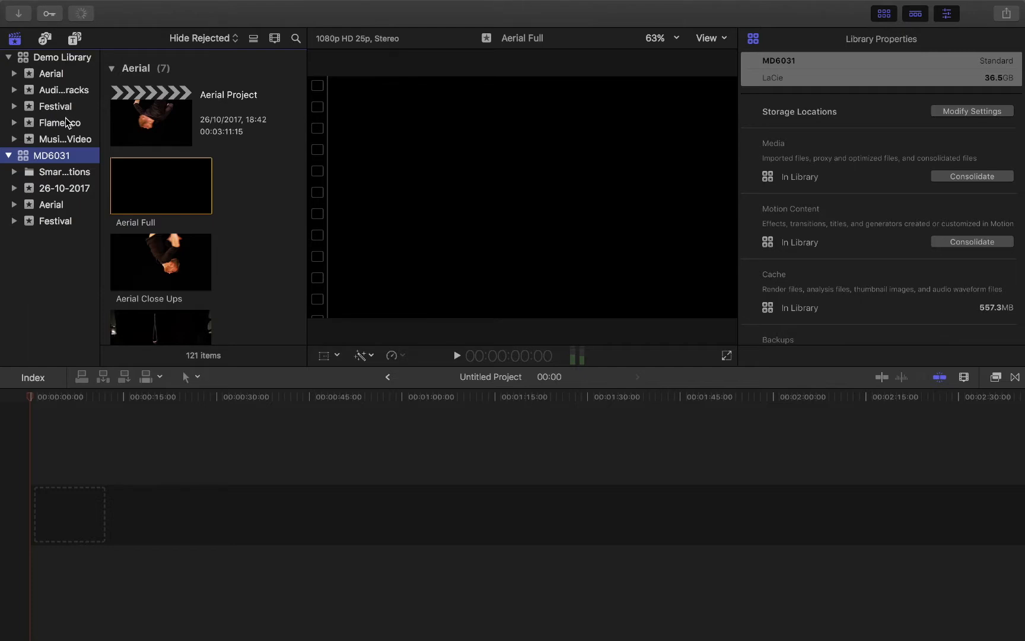
click(33, 123)
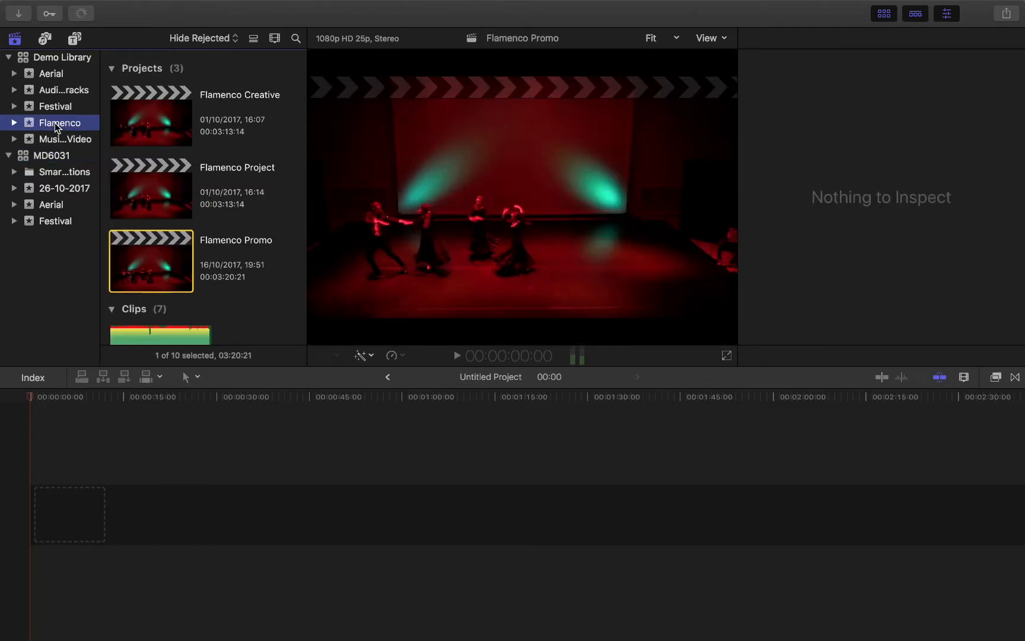
click(53, 155)
click(55, 125)
drag(58, 126, 53, 154)
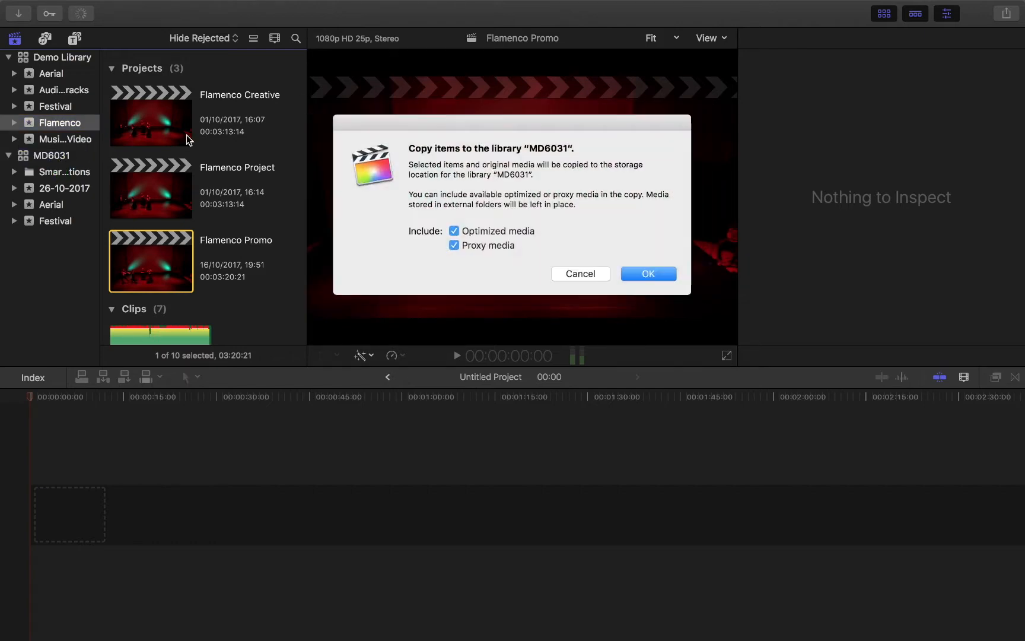
click(454, 230)
click(453, 245)
click(640, 280)
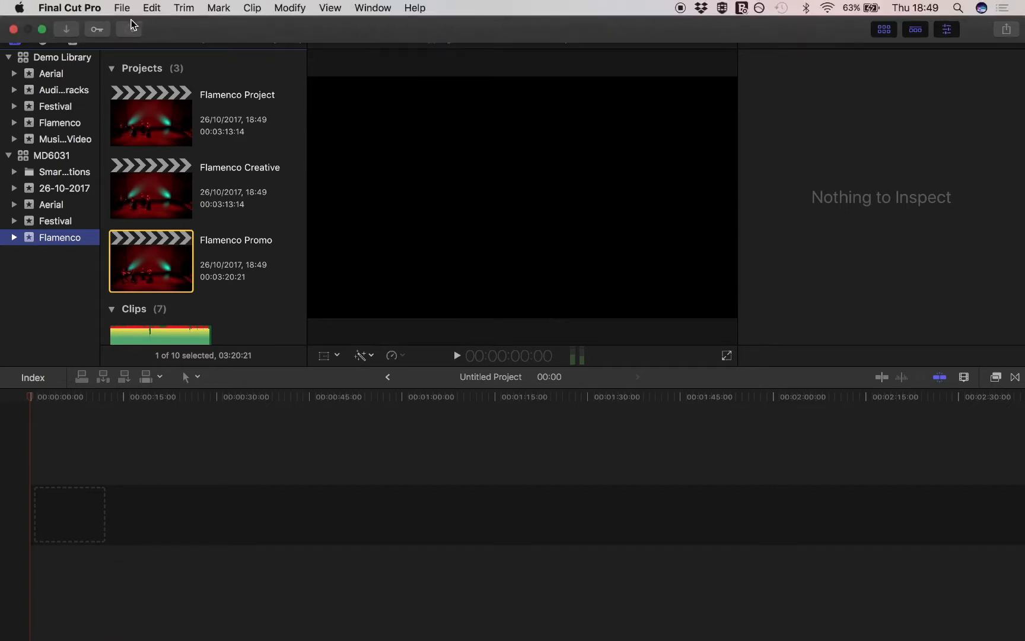
Check the progress of the background tasks and look through the copied Flamenco event's projects and clips.
click(127, 29)
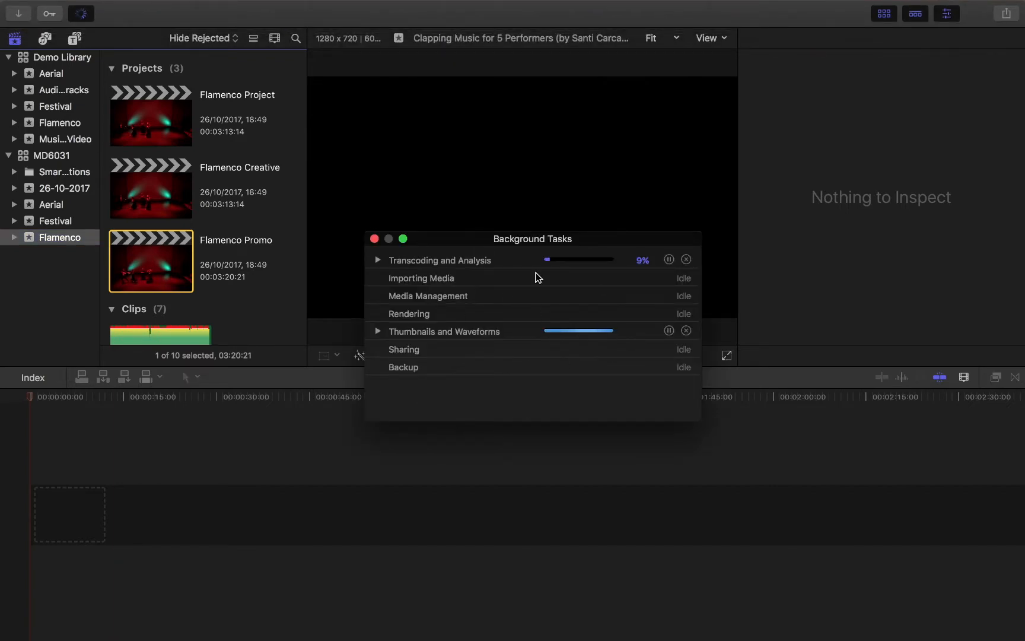
click(375, 239)
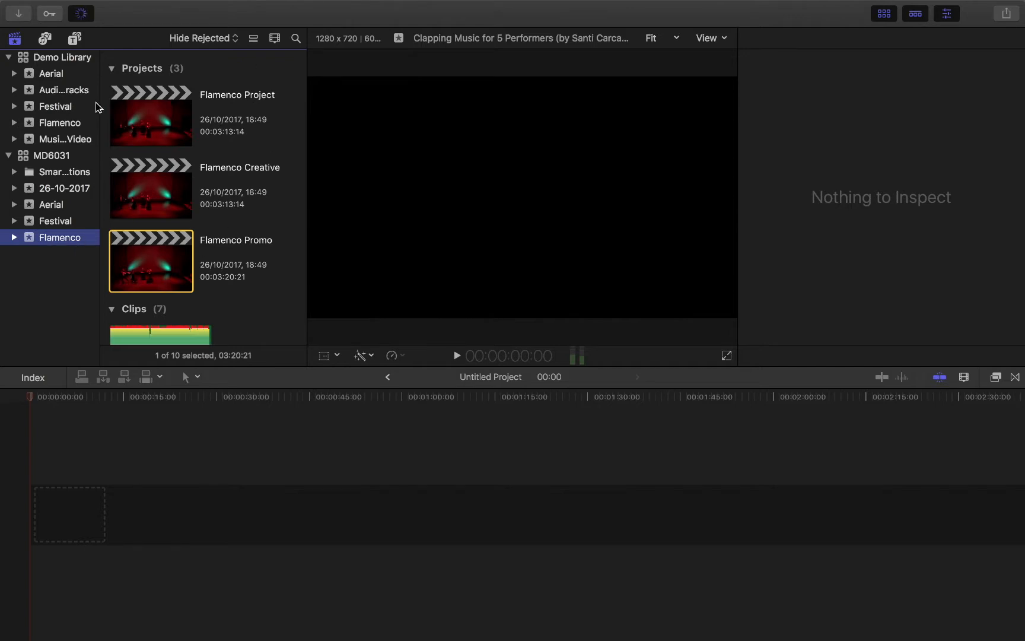
scroll(234, 245, down, 10)
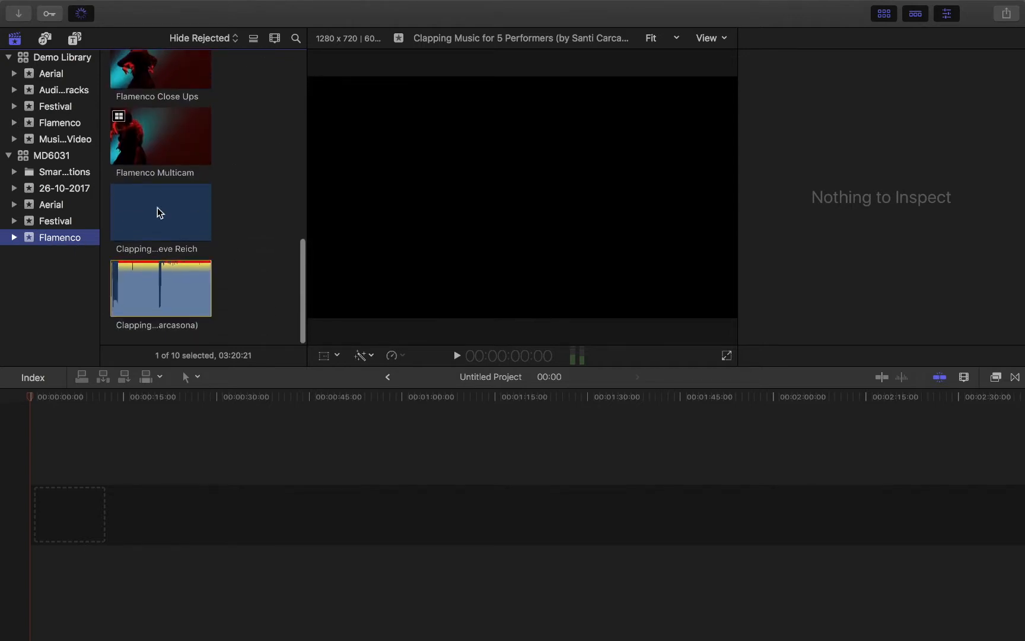
scroll(199, 152, up, 10)
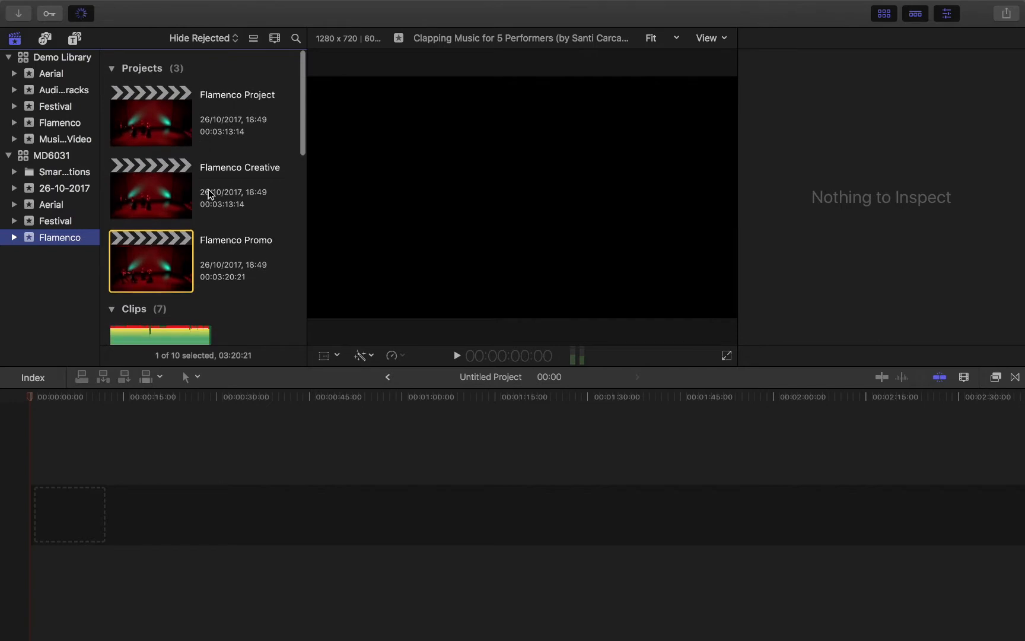
scroll(208, 192, down, 3)
scroll(202, 192, down, 2)
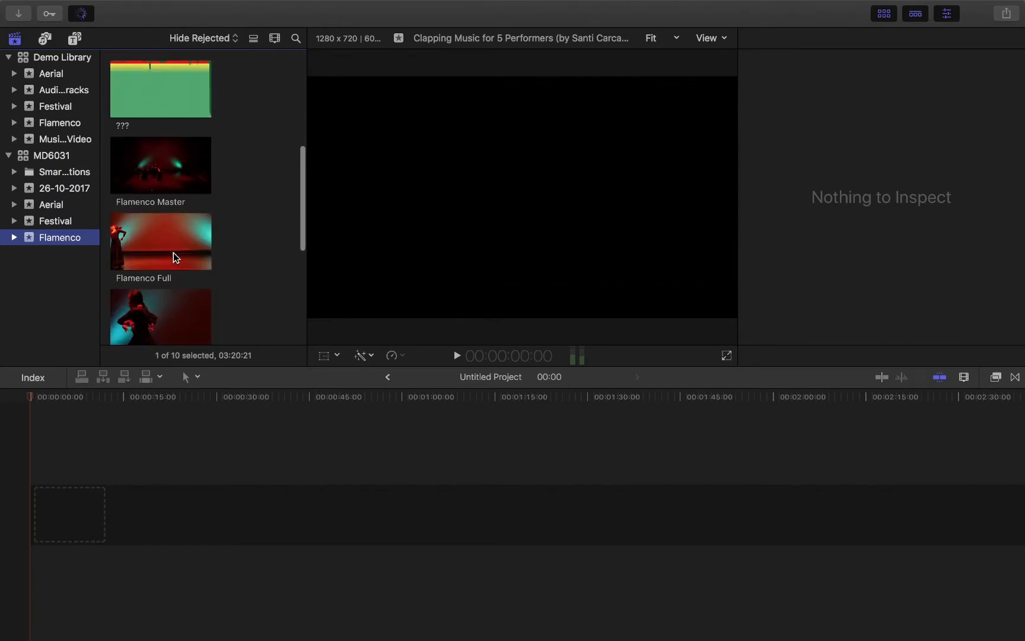
Look through the MD6031 library's clips and its Festival event, and review the background tasks again.
click(53, 151)
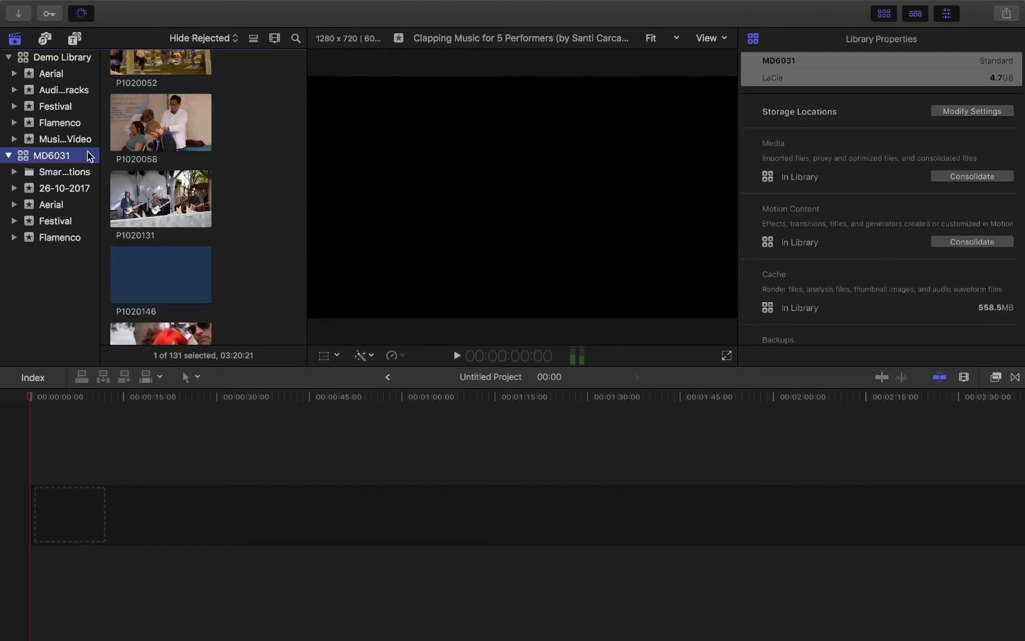
scroll(295, 179, up, 15)
scroll(298, 183, down, 2)
scroll(297, 180, up, 10)
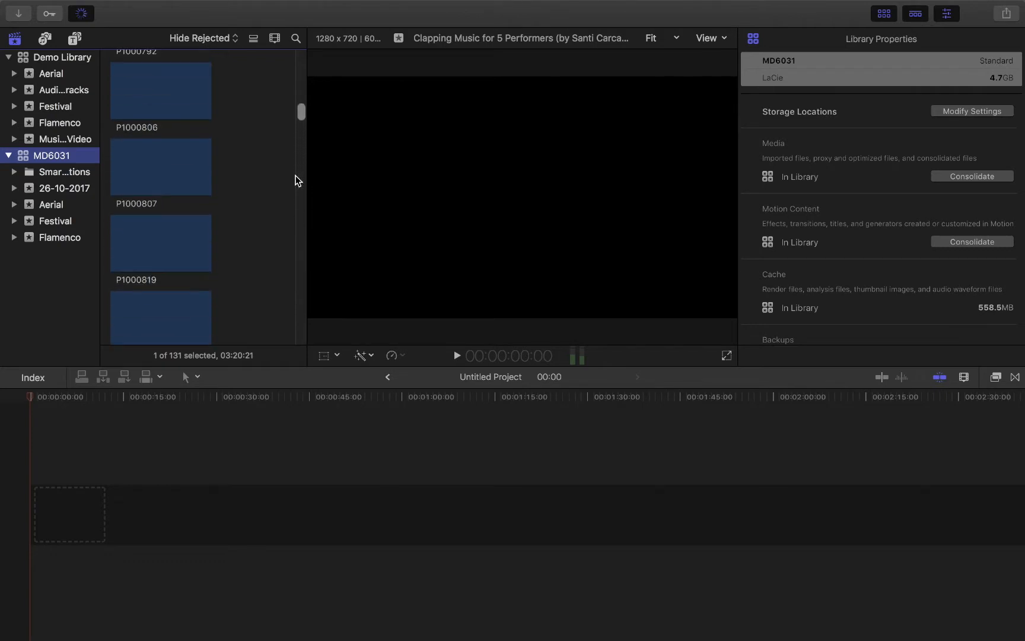
click(82, 14)
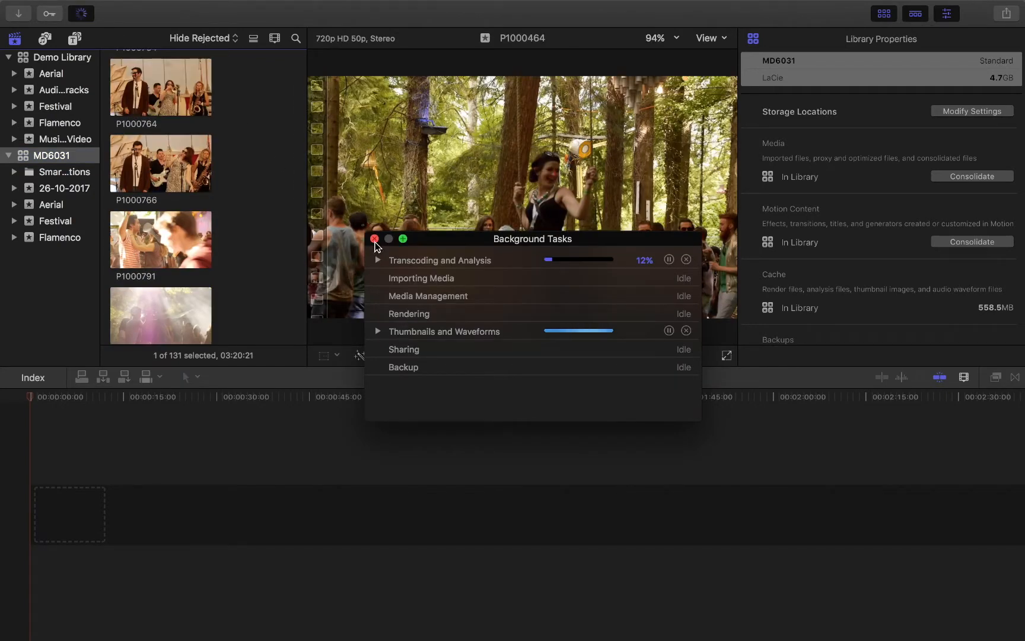
click(374, 239)
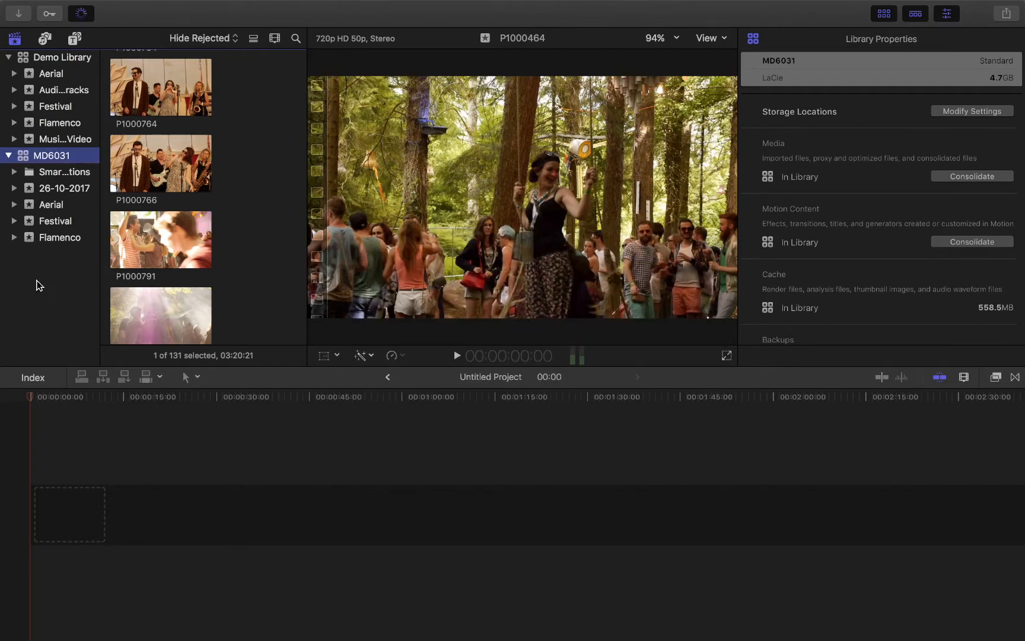
click(43, 156)
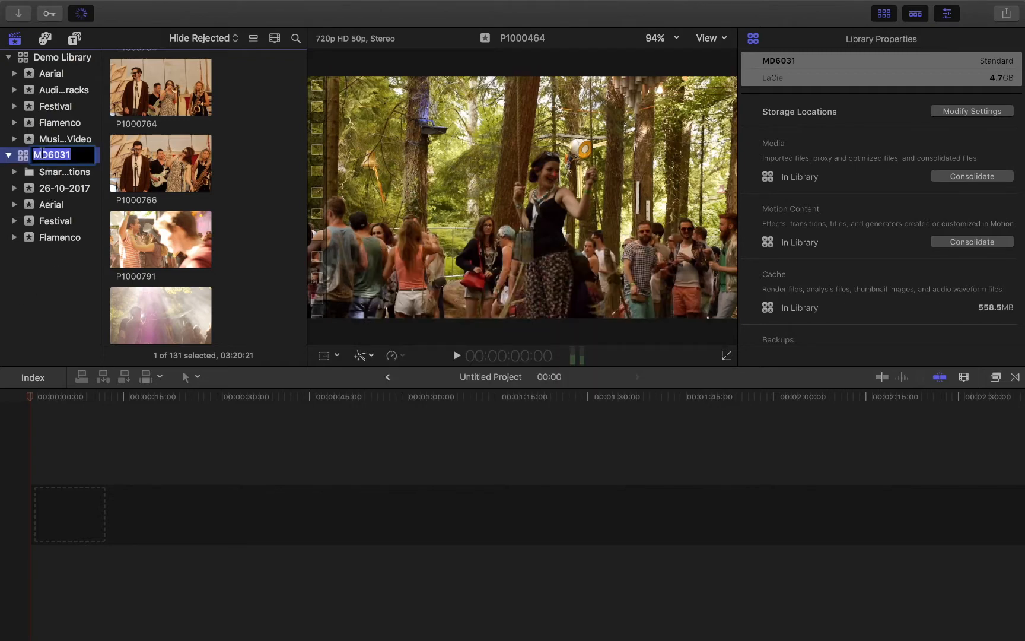
click(67, 226)
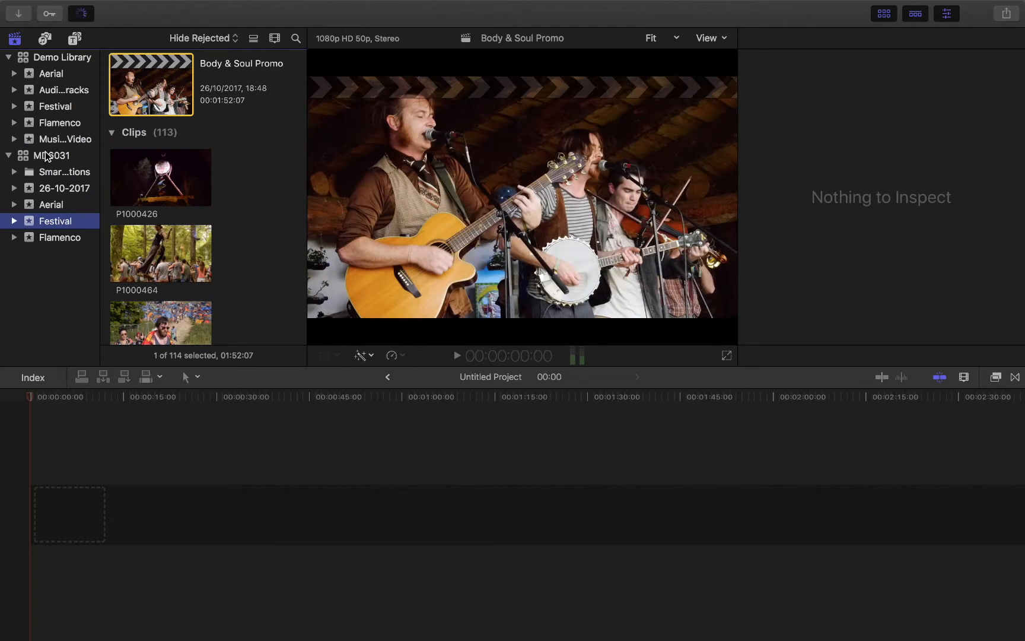
click(46, 156)
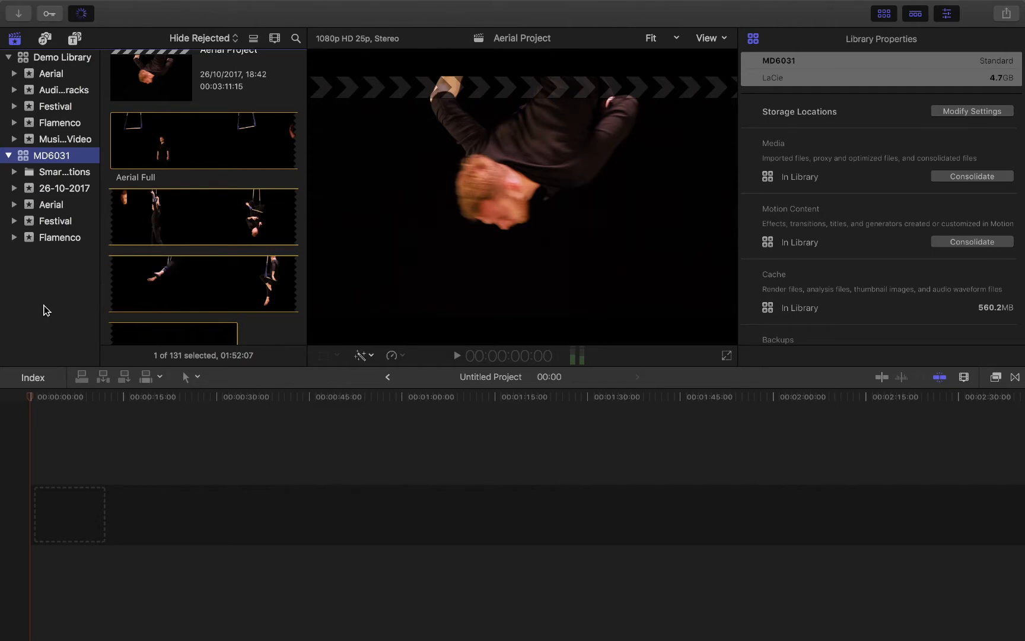
Switch to Finder, open the home folder's Movies folder, and widen its window to examine the libraries stored there.
key(ctrl+Left)
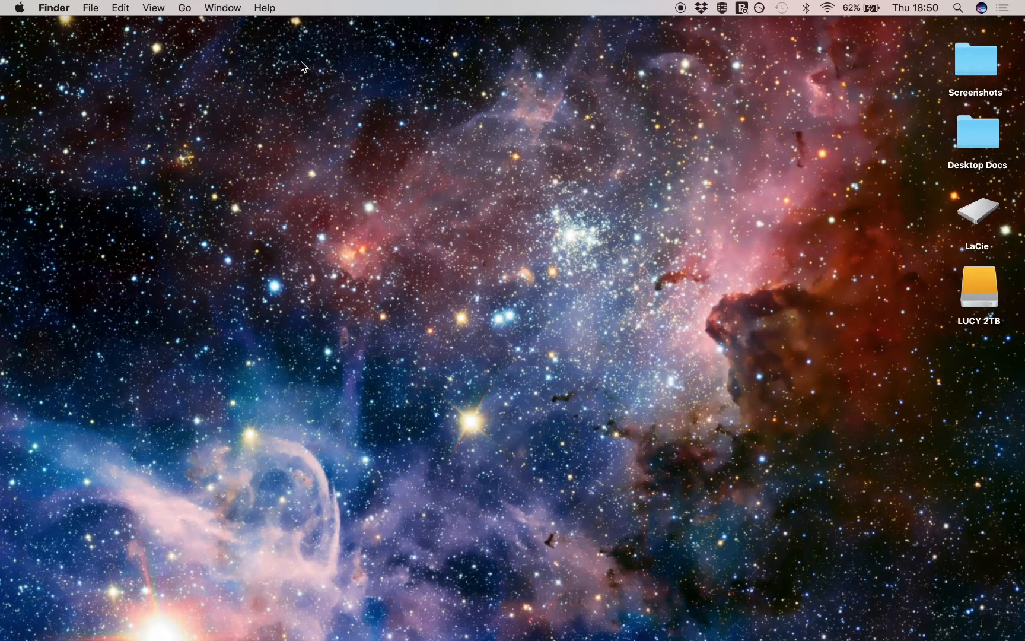
click(184, 9)
click(230, 137)
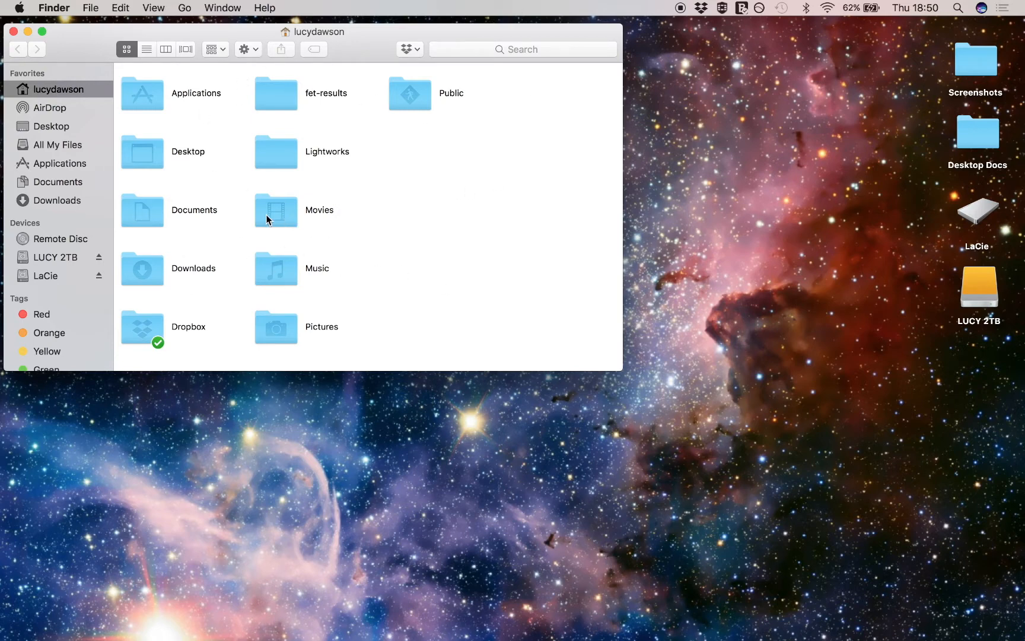
double_click(267, 221)
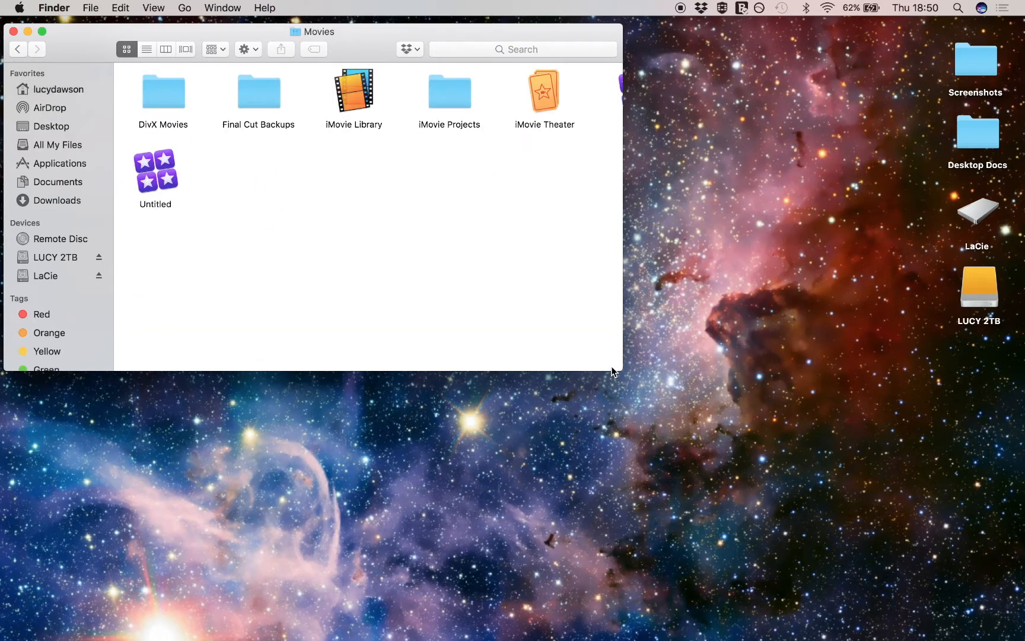
drag(622, 370, 839, 339)
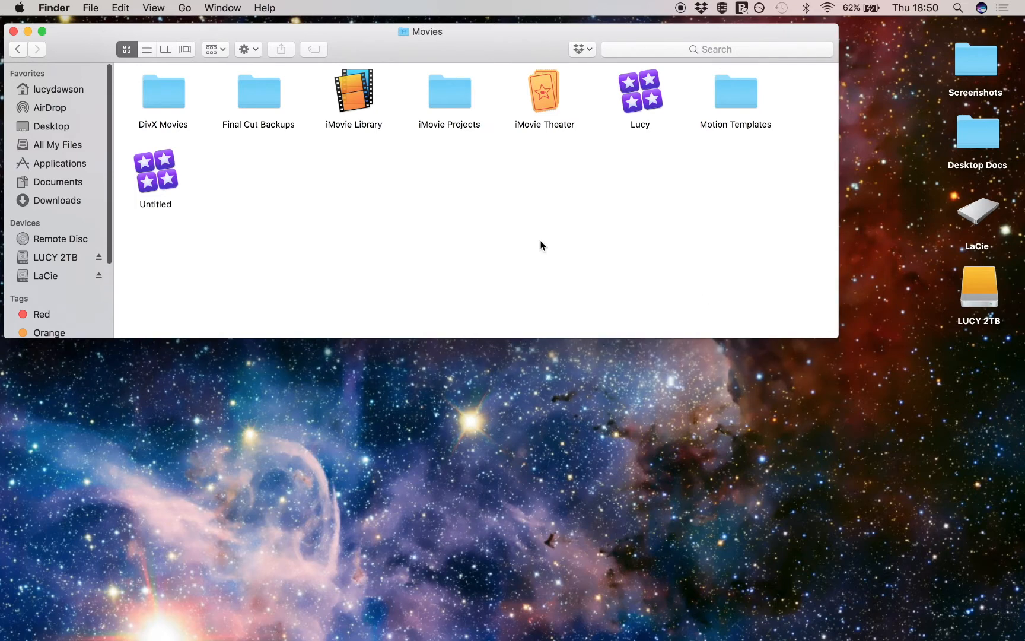
click(164, 174)
click(196, 173)
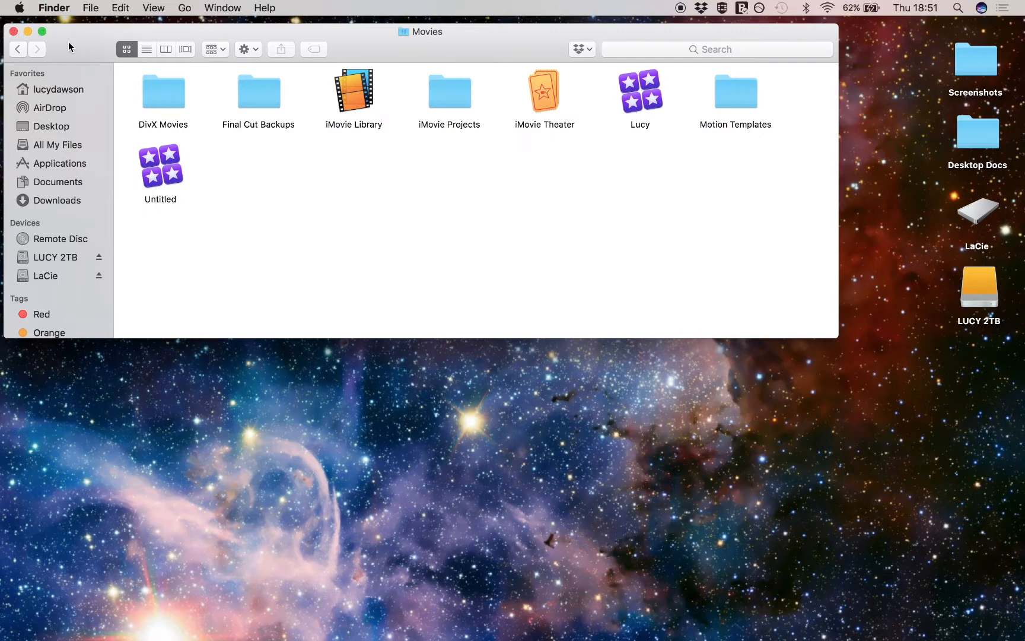
drag(69, 41, 80, 46)
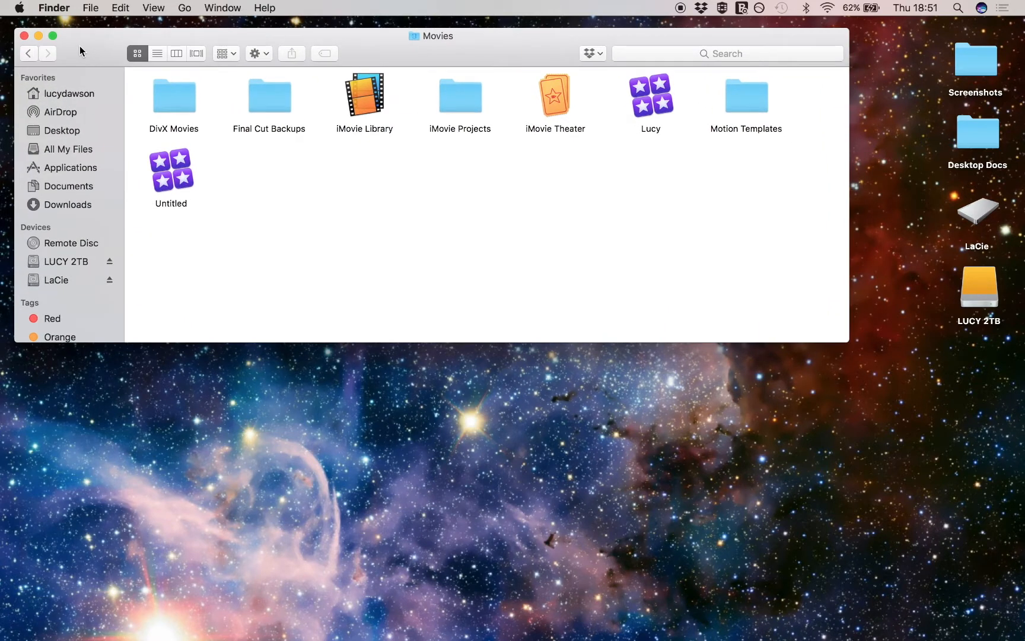
Reopen the home folder's Movies folder in Finder and widen its window to examine the libraries stored there.
click(23, 36)
key(ctrl+Right)
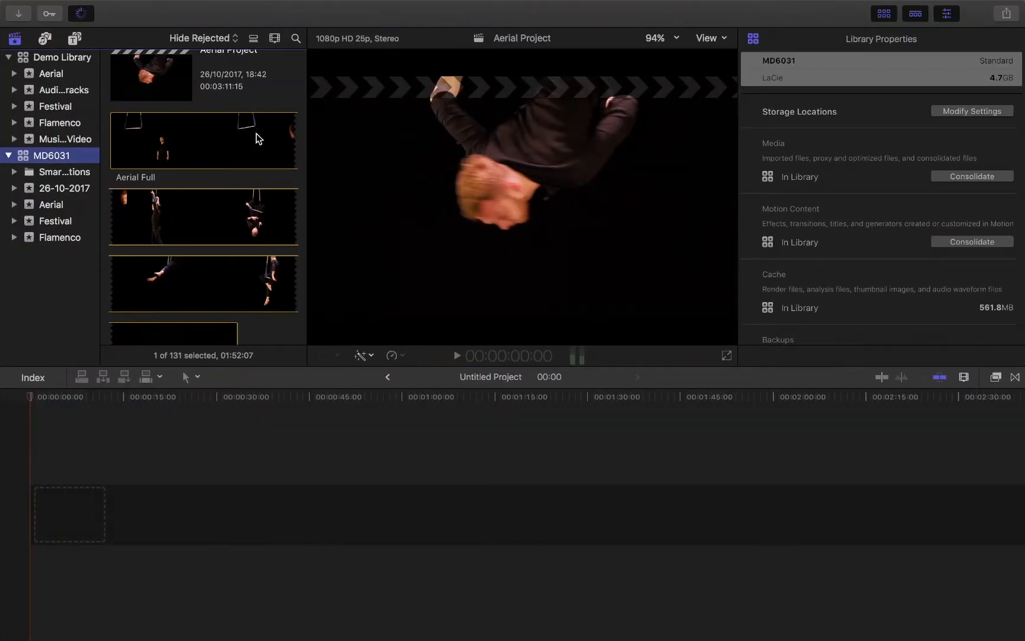
key(ctrl+Left)
click(183, 9)
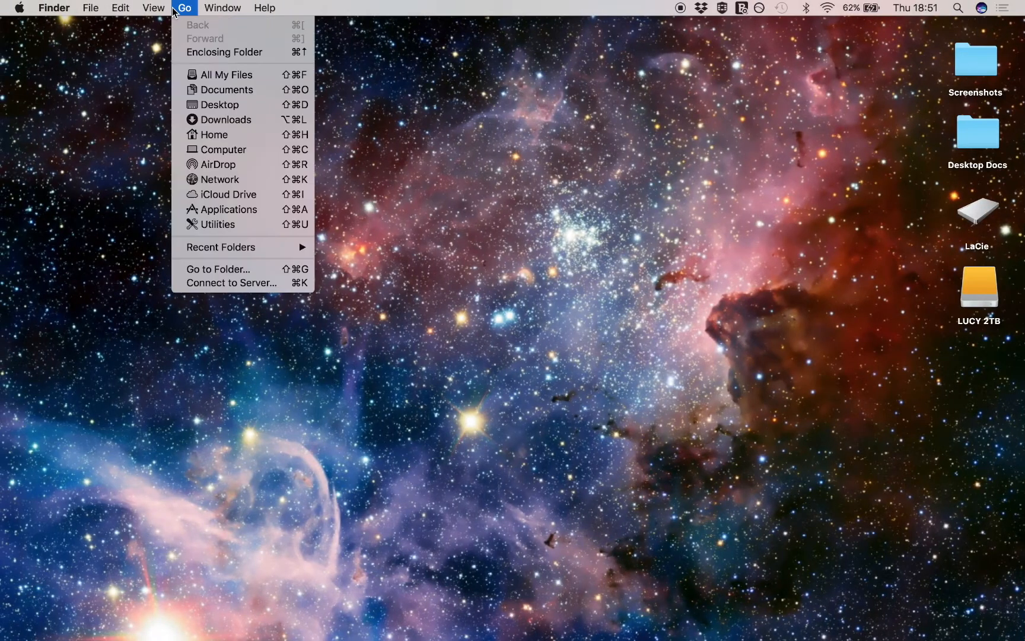
click(225, 141)
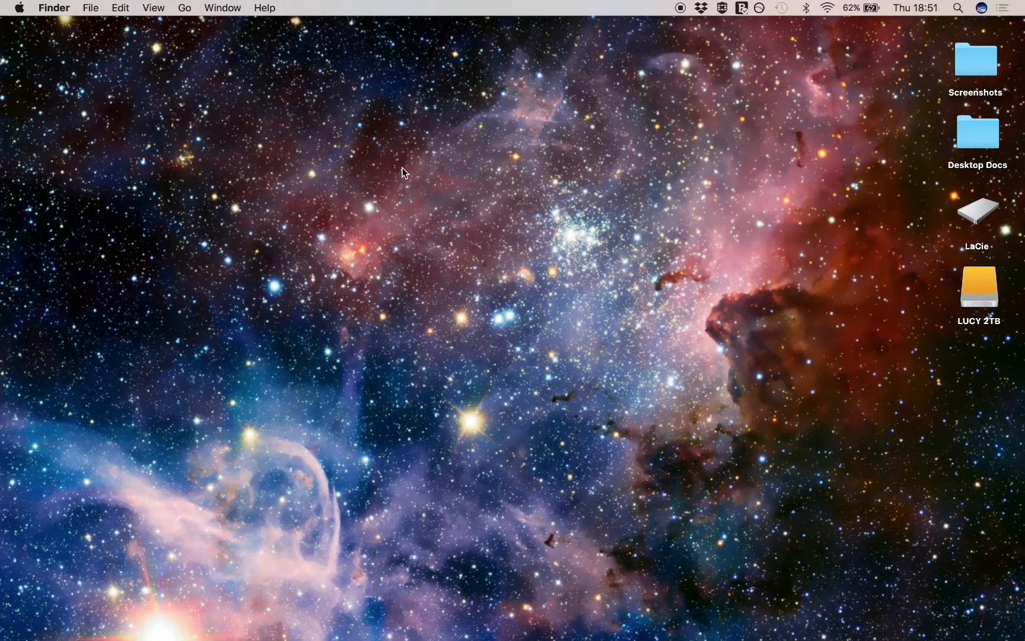
double_click(273, 225)
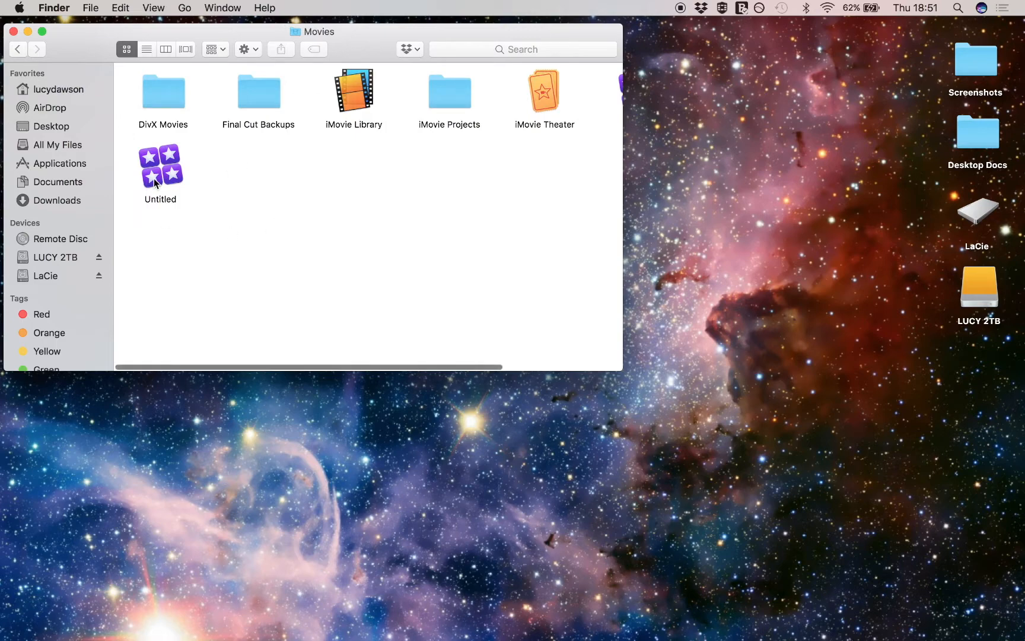
drag(620, 367, 795, 375)
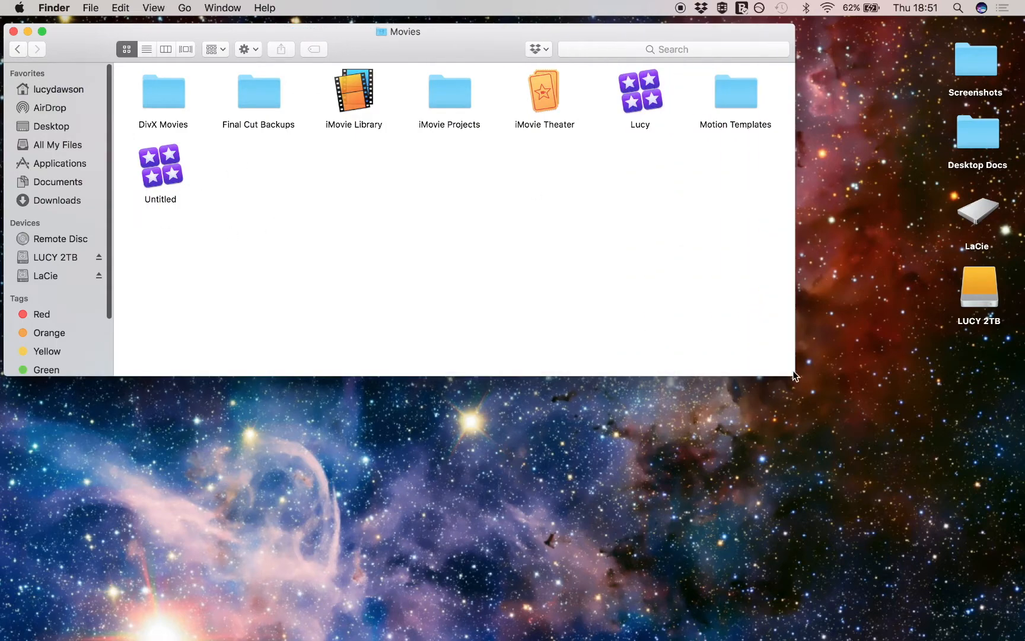
Open the LaCie drive in a second Finder window and place it below the Movies window to compare the libraries in both locations.
click(997, 212)
double_click(996, 211)
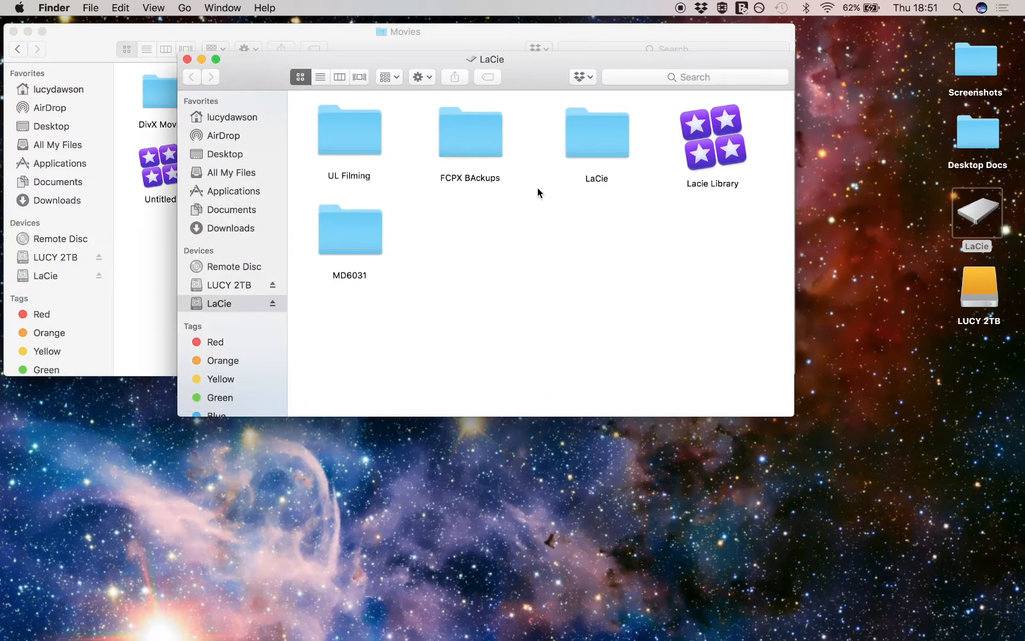
drag(524, 73, 610, 331)
drag(642, 92, 630, 112)
click(628, 91)
click(619, 180)
click(547, 197)
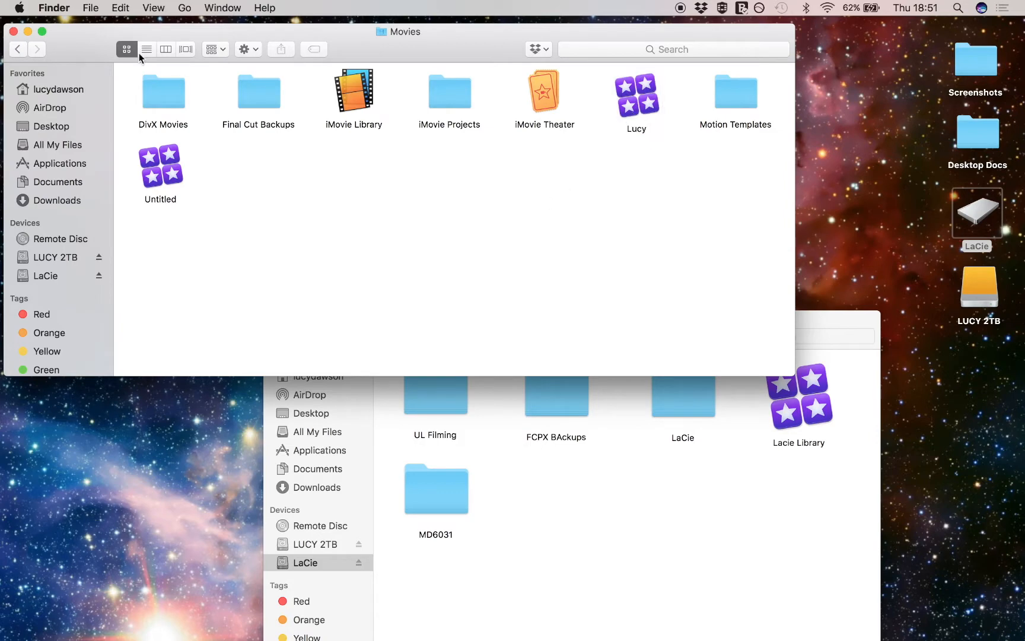
Close the Movies and LaCie Finder windows and switch back to Final Cut Pro.
click(13, 32)
drag(322, 326, 235, 68)
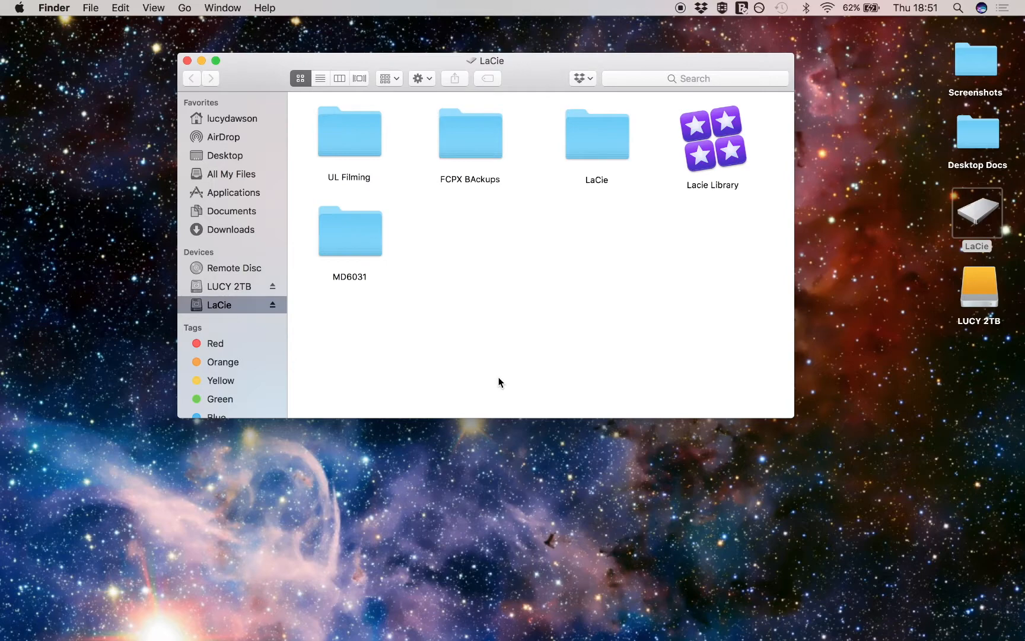
key(super+w)
click(617, 353)
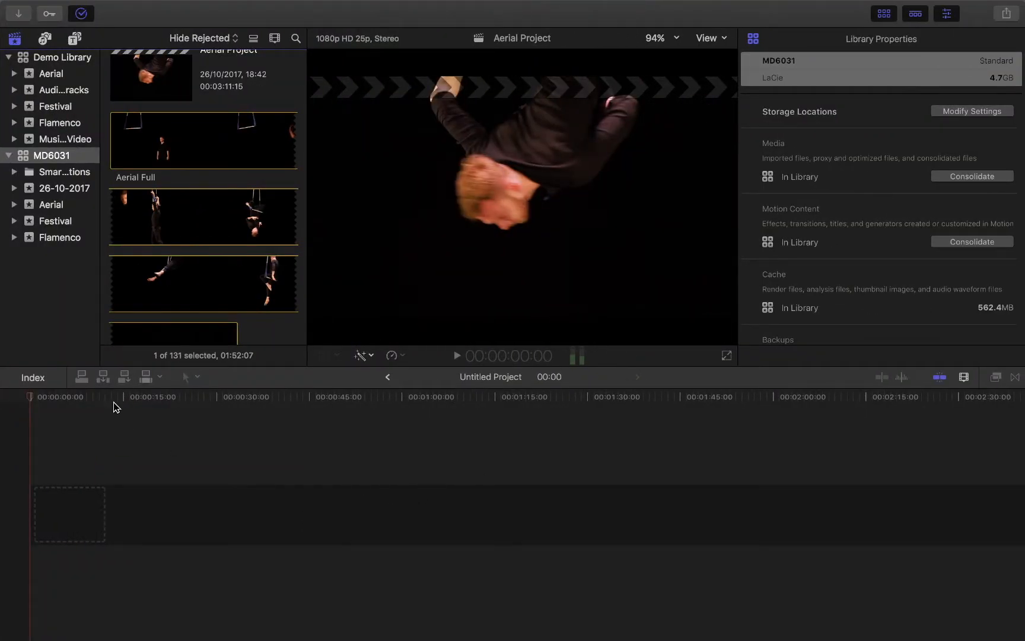
Select the MD6031 library and check its size and storage locations in the library properties.
drag(112, 401, 31, 395)
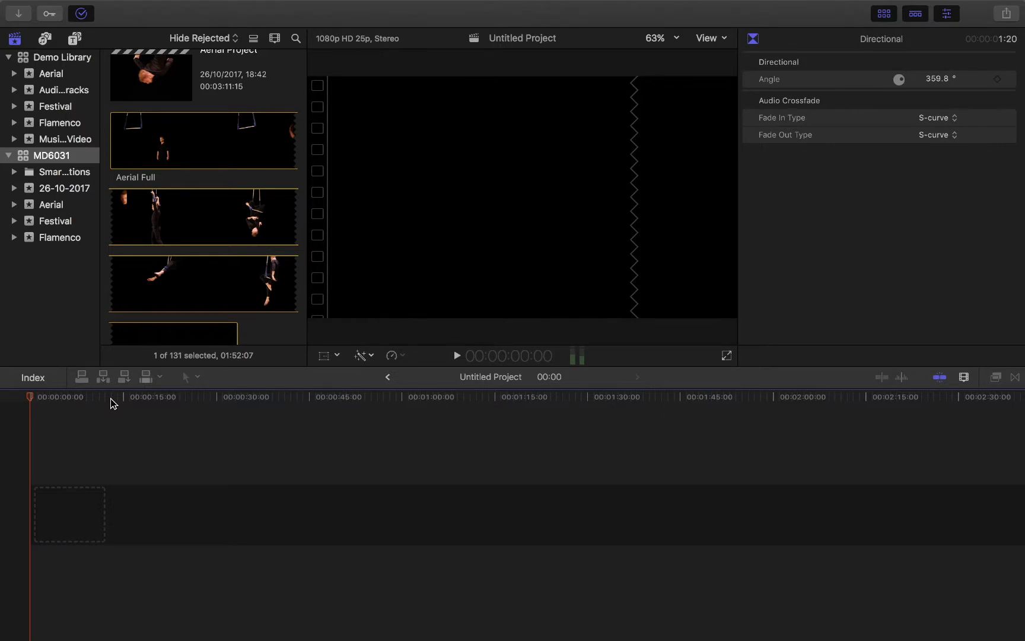
click(61, 157)
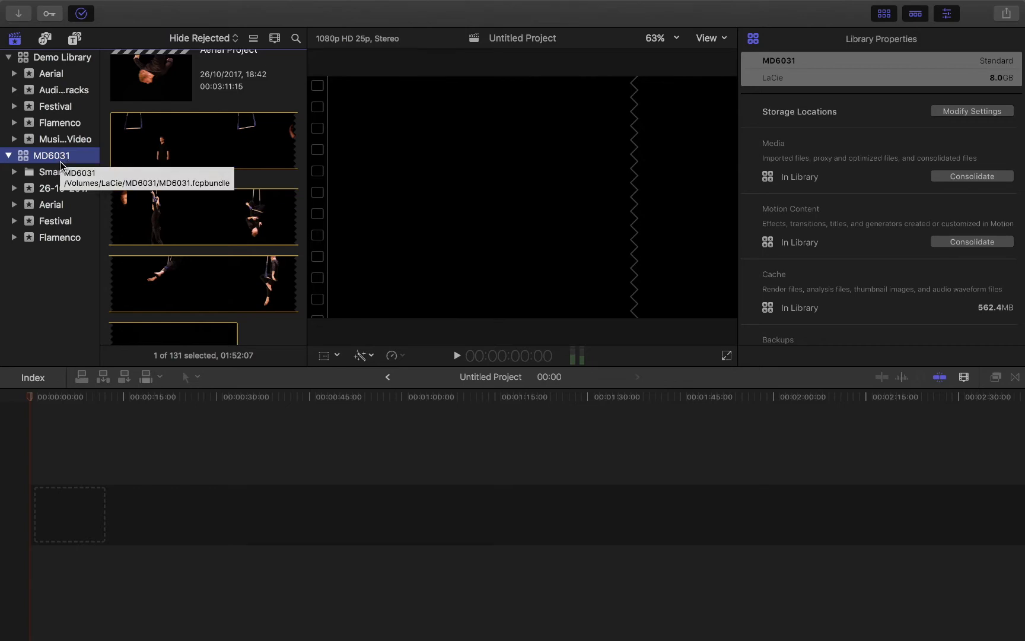
mouse_move(86, 1)
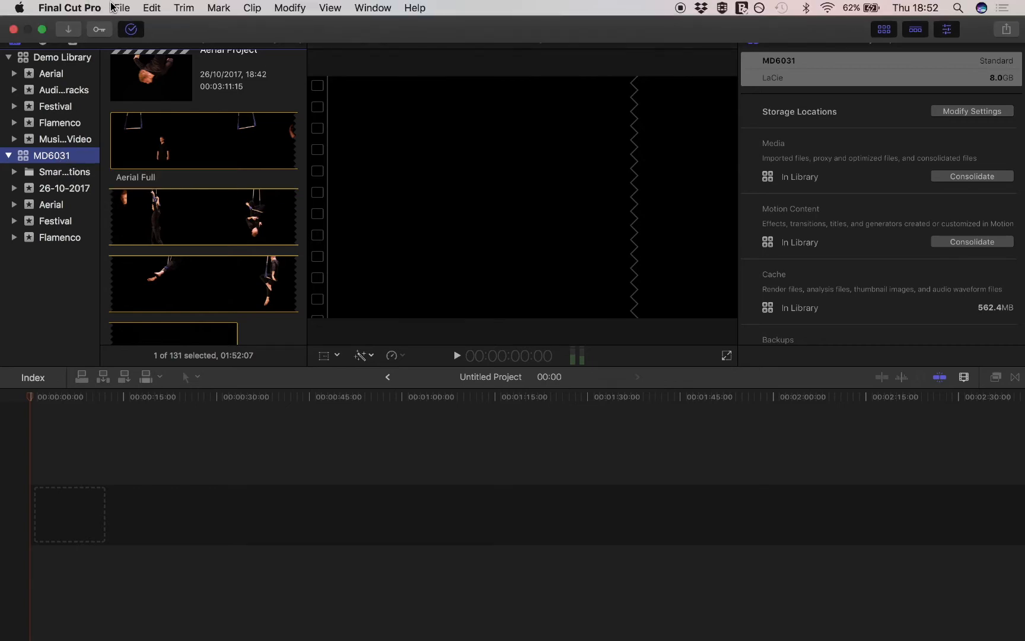